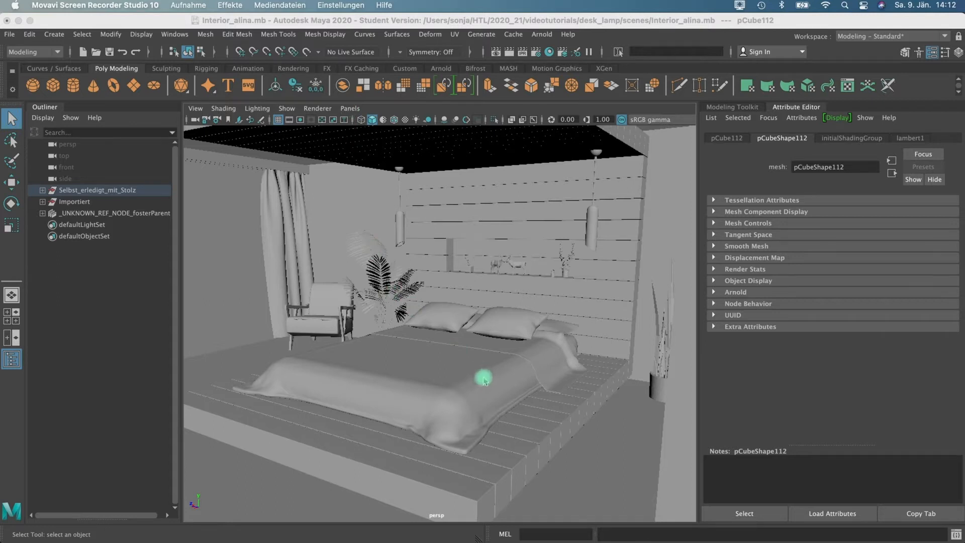
middle_click_drag(448, 340, 552, 392, "alt")
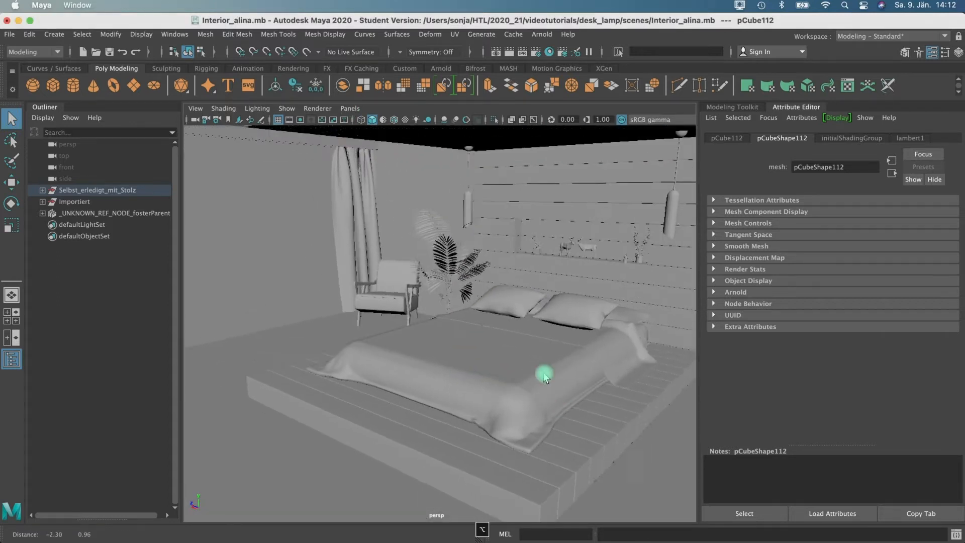
left_click_drag(405, 194, 407, 200, "alt")
left_click_drag(478, 280, 427, 325, "alt")
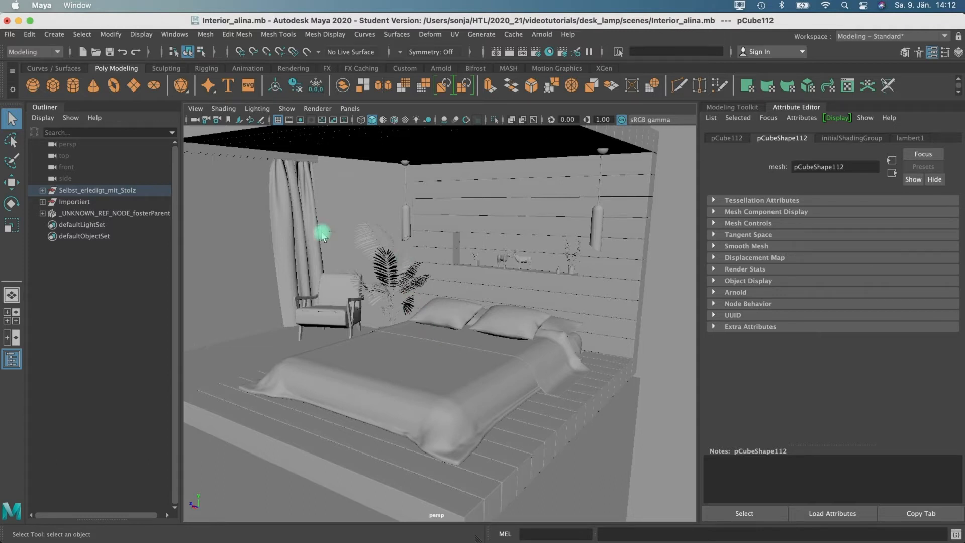
middle_click_drag(425, 346, 431, 297, "alt")
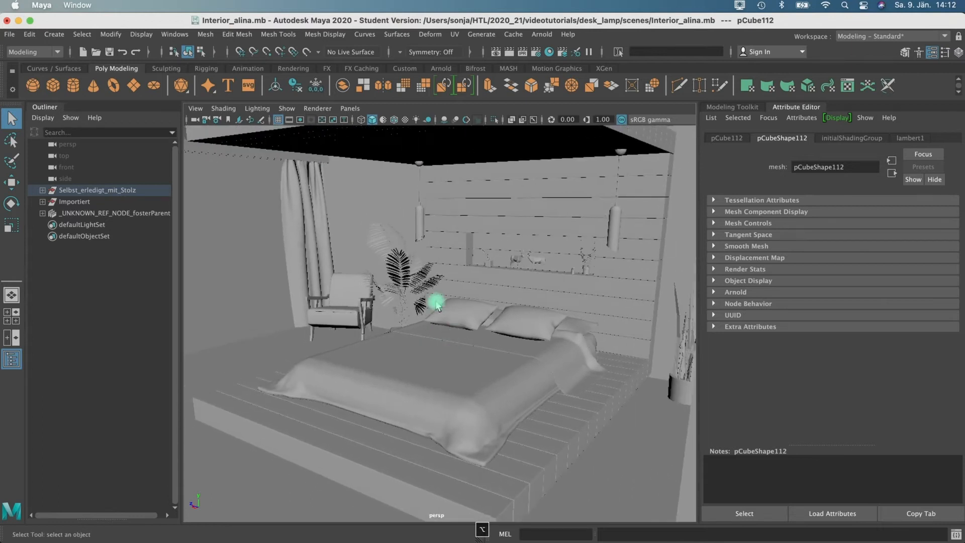
- Create a new perspective camera for the scene and select it in the Outliner
left_click(349, 108)
mouse_move(393, 120)
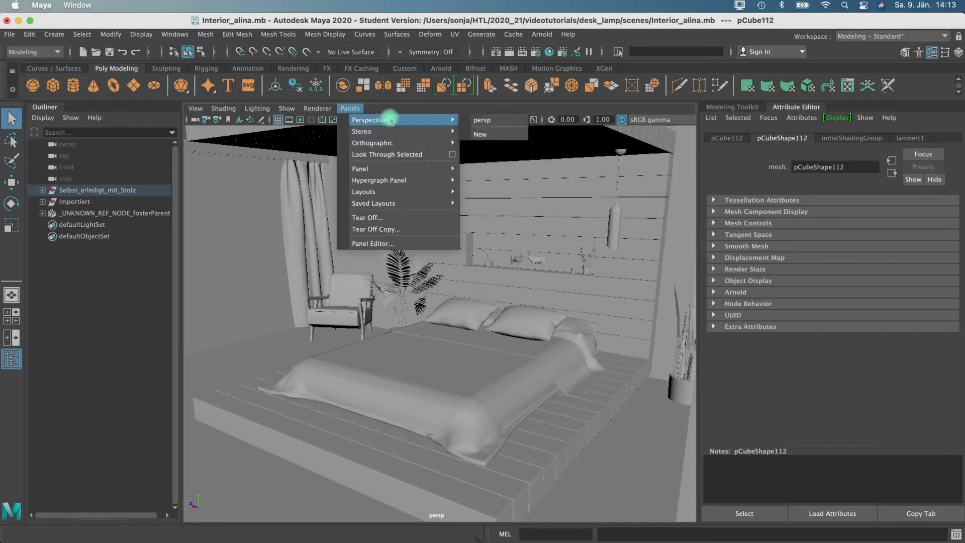
left_click(482, 133)
left_click(77, 224)
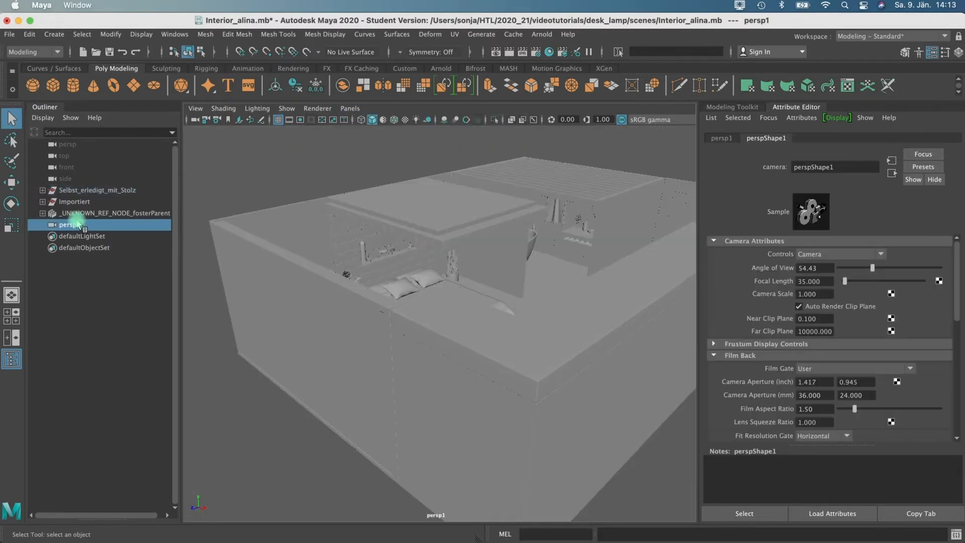
- Switch the viewport back to the persp camera and view the new camera from outside the house
left_click(350, 108)
mouse_move(372, 122)
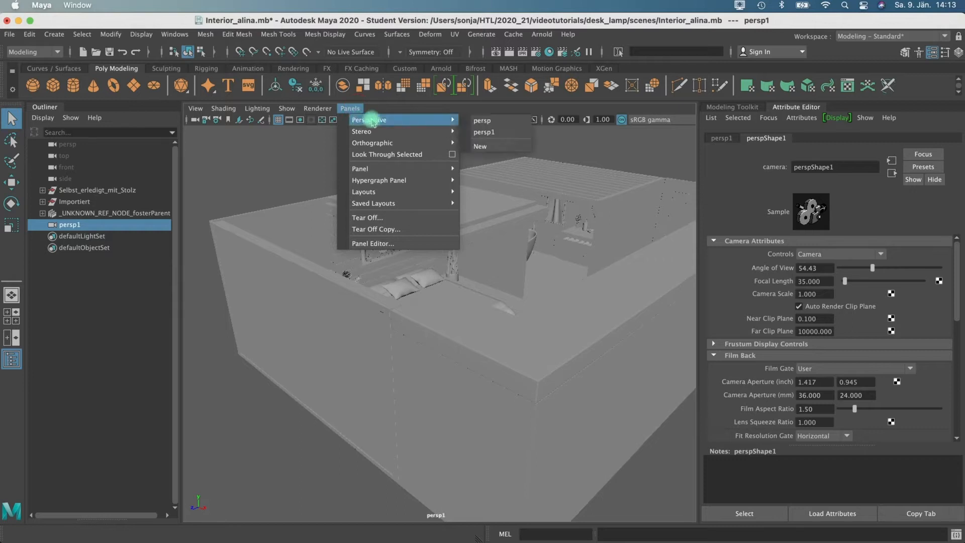
left_click(484, 122)
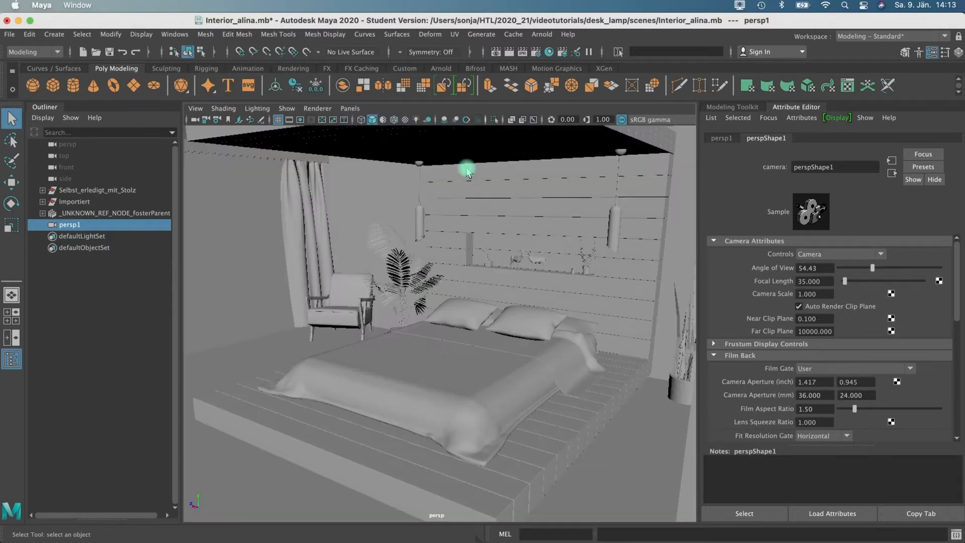
left_click_drag(429, 290, 514, 191, "alt")
left_click(514, 191)
left_click(445, 260)
left_click_drag(507, 313, 495, 291, "alt")
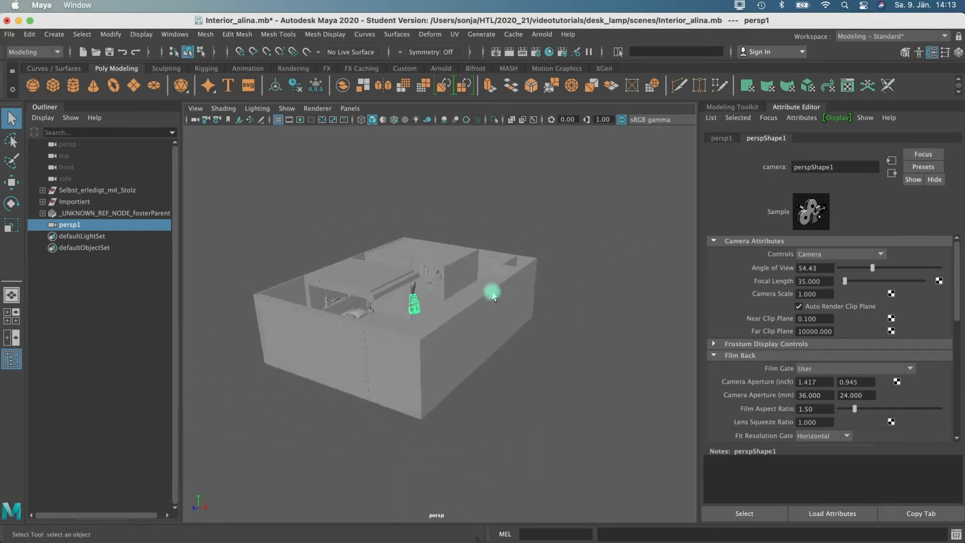
- Look through the persp1 camera and widen its angle of view to 86.32
left_click(351, 110)
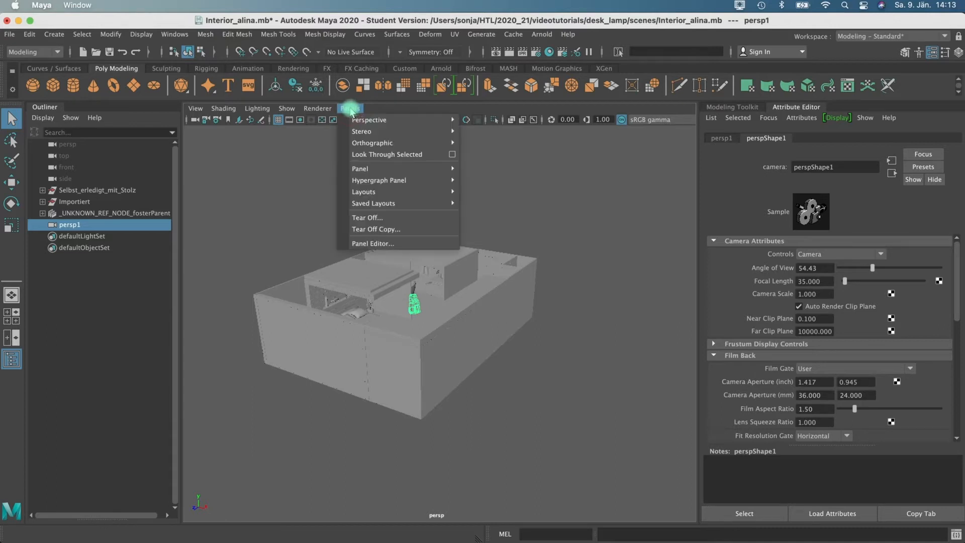
left_click(365, 154)
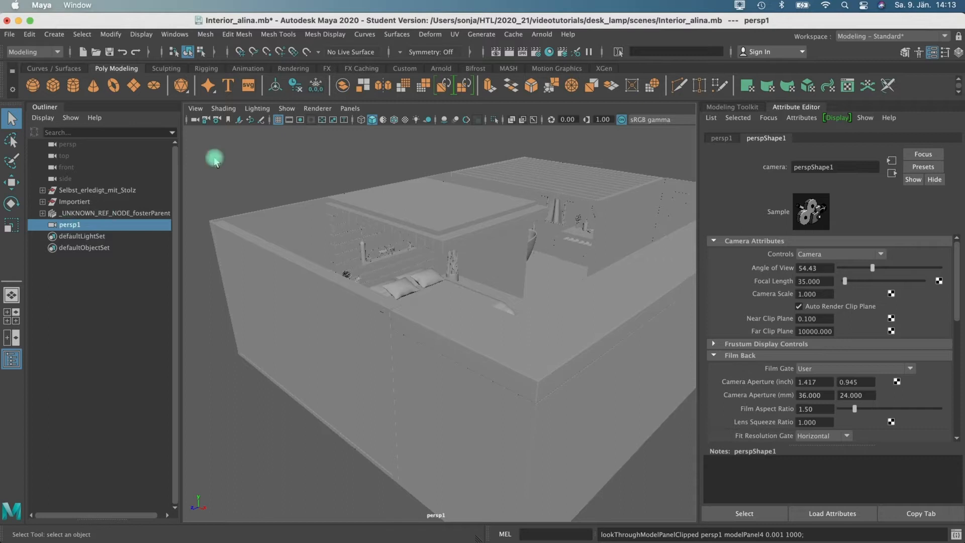
left_click_drag(872, 268, 889, 272)
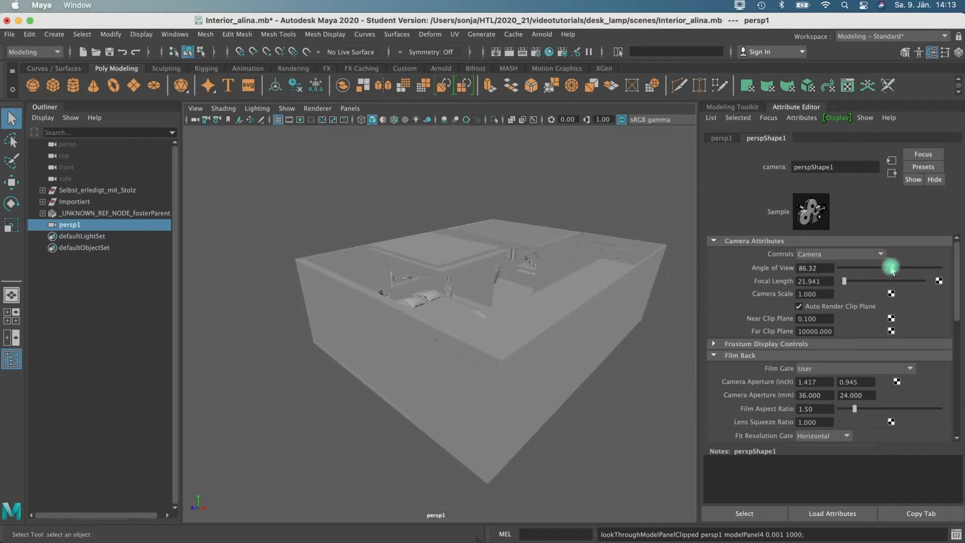
- Move the persp1 camera into the bedroom to frame the bed platform, keeping the angle of view at 86.32
scroll(511, 345, "up", 10)
middle_click_drag(496, 320, 484, 363, "alt")
left_click_drag(484, 363, 535, 296, "alt")
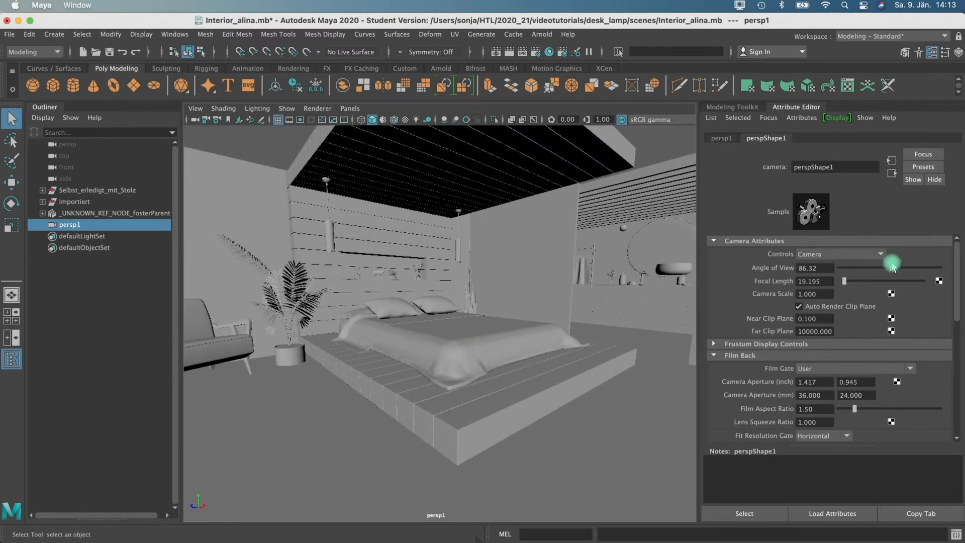
mouse_move(898, 270)
left_mouse_down()
mouse_move(907, 270)
mouse_move(858, 272)
mouse_move(892, 268)
left_mouse_up()
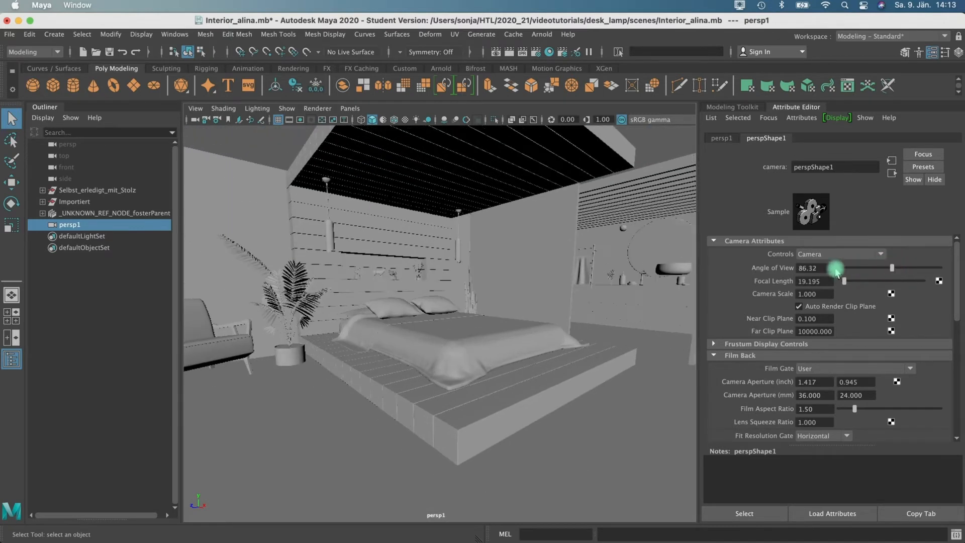
- Check the renderable camera and image size in the render settings, and close them
left_click(538, 52)
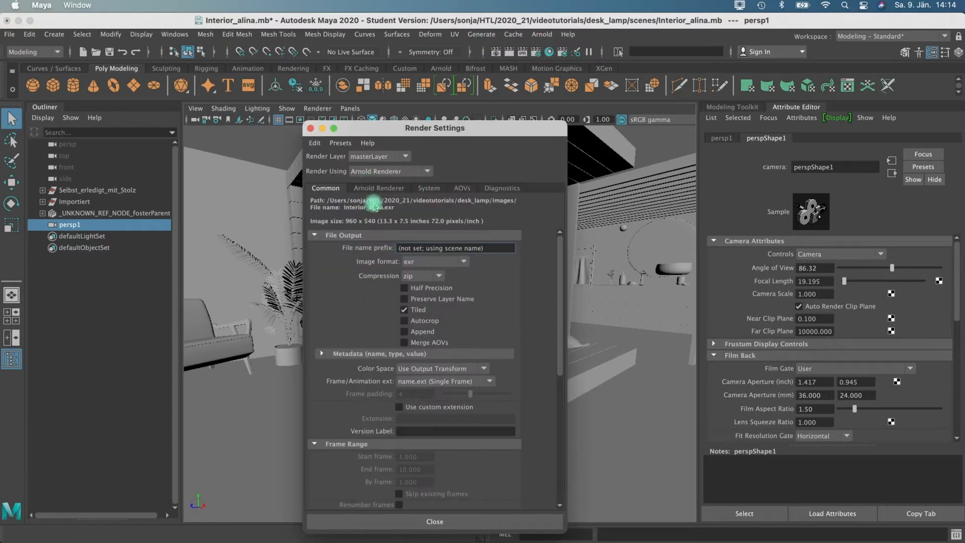
scroll(430, 336, "down", 5)
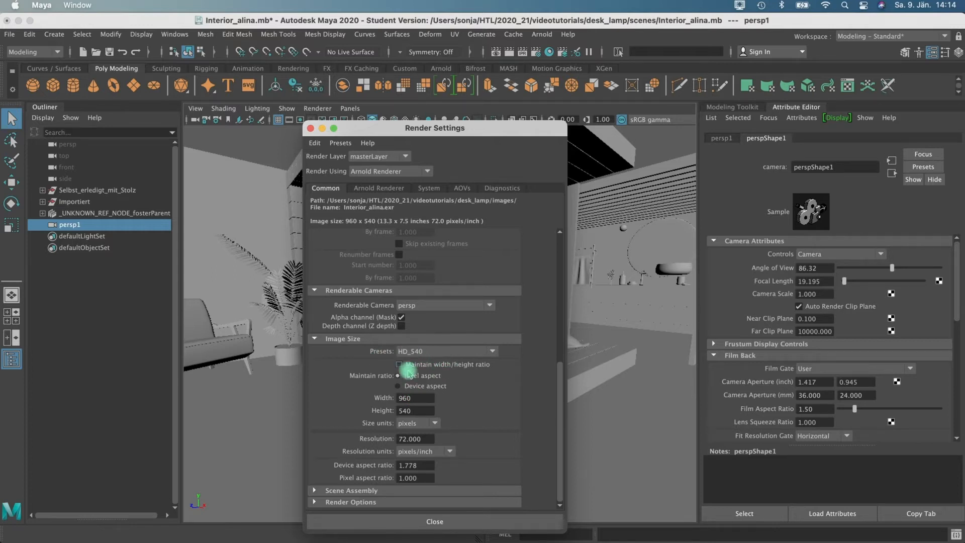
left_click(310, 128)
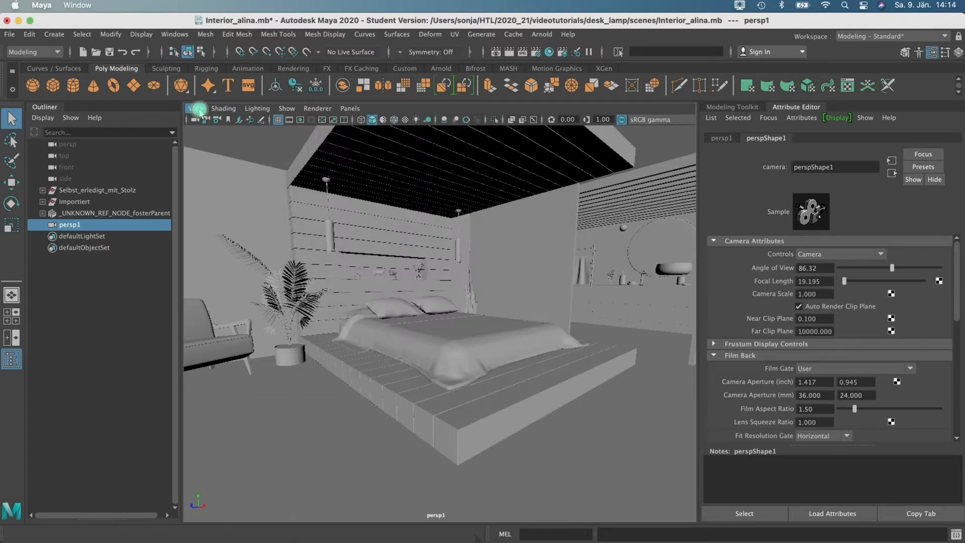
- Display the resolution gate for the persp1 camera view
left_click(196, 108)
mouse_move(274, 329)
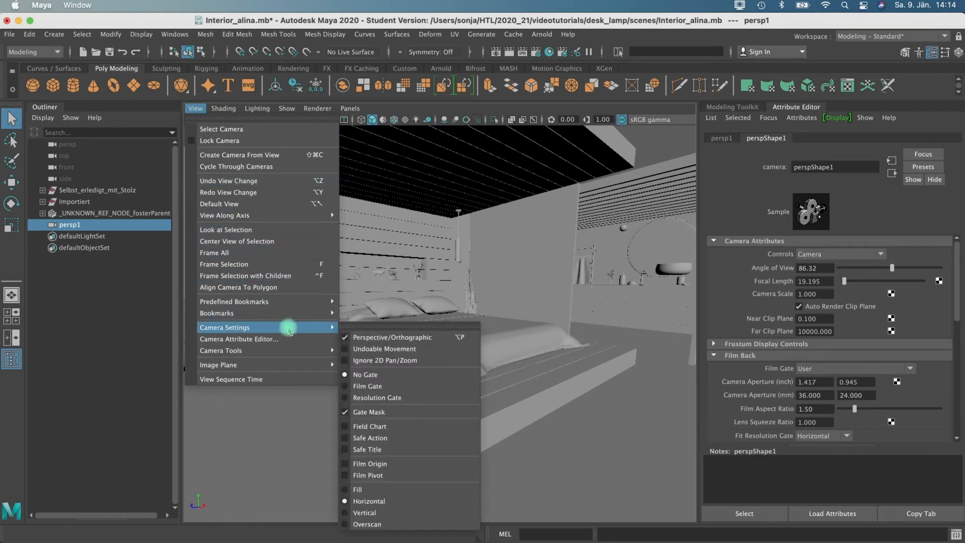
left_click(371, 398)
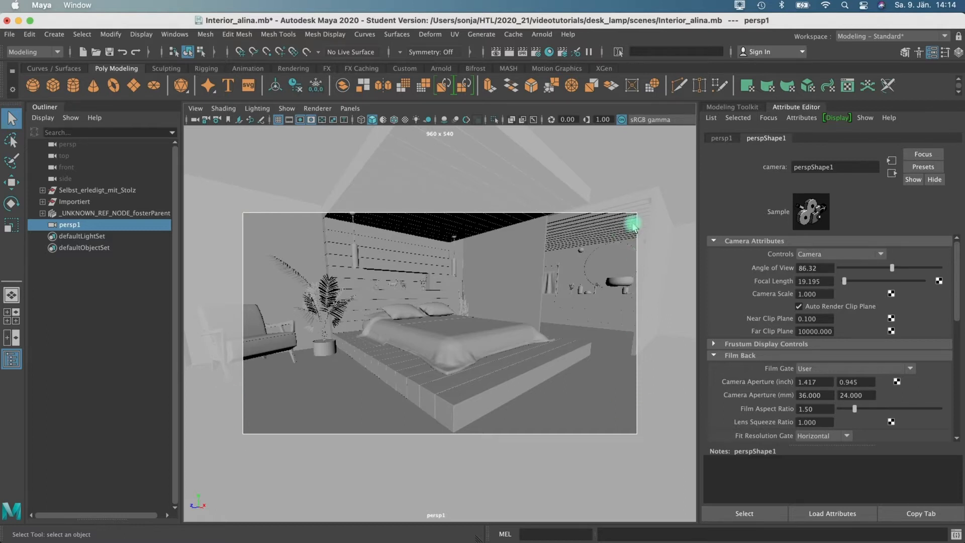
- Reposition the persp1 camera inside the house to frame the passage with the shelves and the curtained window at its far end
right_click_drag(541, 309, 517, 312, "alt")
left_click_drag(517, 312, 517, 325, "alt")
middle_click_drag(517, 325, 496, 330, "alt")
left_click_drag(496, 330, 510, 312, "alt")
middle_click_drag(510, 312, 443, 312, "alt")
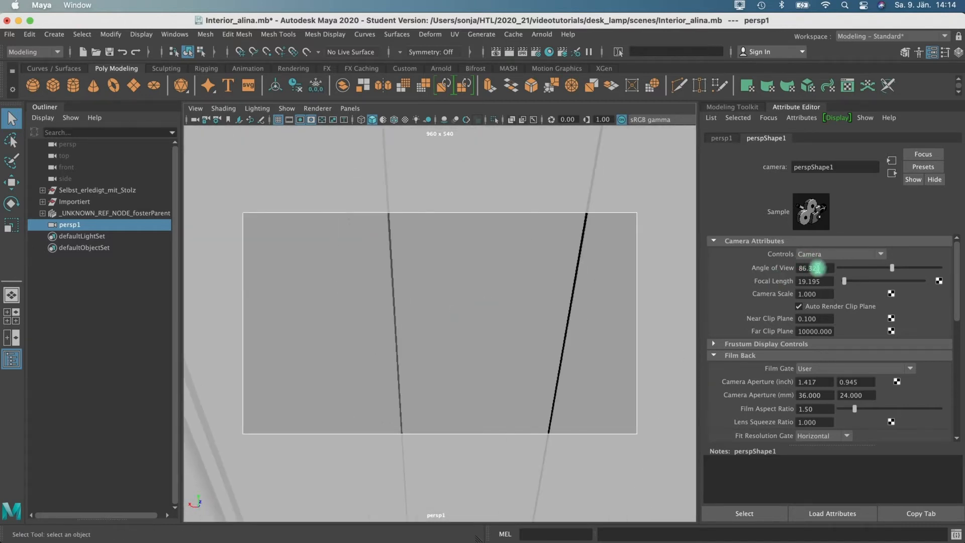
left_click_drag(345, 325, 361, 316, "alt")
mouse_move(362, 315)
right_mouse_down("alt")
mouse_move(276, 345)
mouse_move(368, 329)
right_mouse_up("alt")
middle_click_drag(393, 324, 443, 304, "alt")
mouse_move(443, 305)
right_mouse_down("alt")
mouse_move(409, 321)
mouse_move(435, 318)
right_mouse_up("alt")
middle_click_drag(435, 318, 416, 329, "alt")
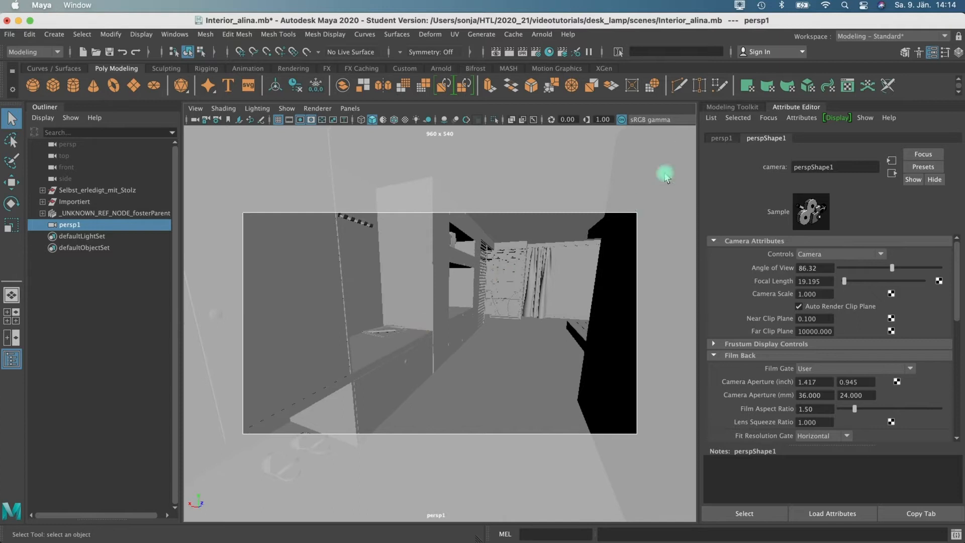
- Dock the Channel Box with the Attribute Editor collapsed beside it, and select the current view's camera to show its channels
left_click(720, 140)
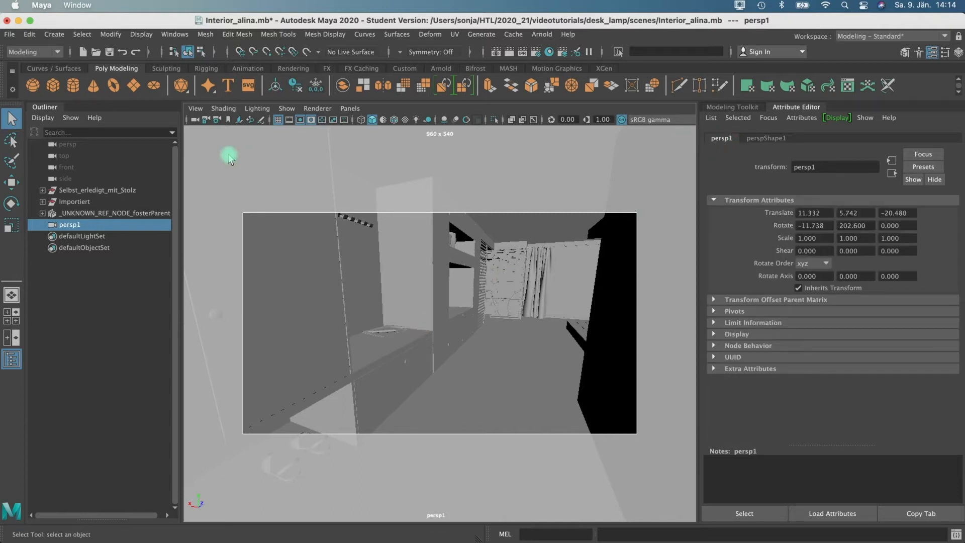
left_click(958, 52)
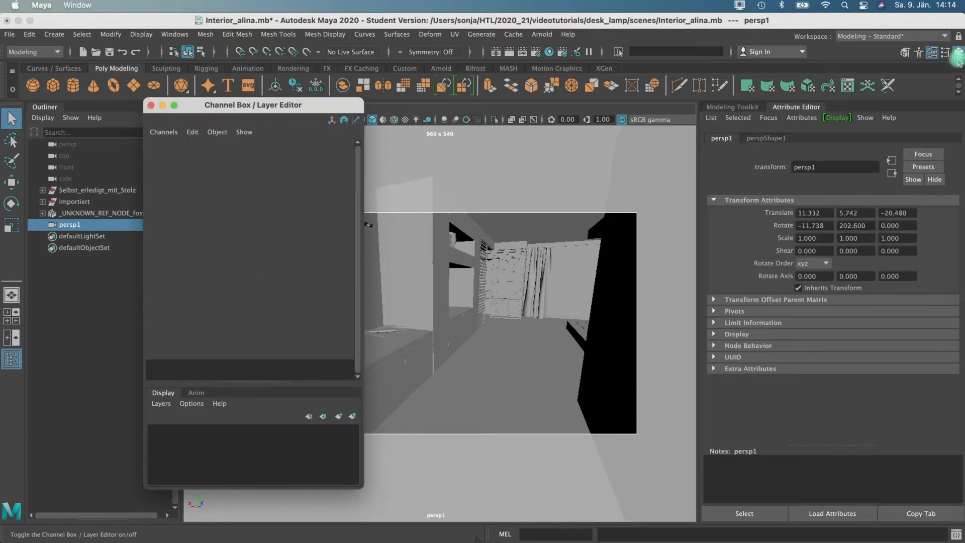
left_click_drag(191, 120, 958, 119)
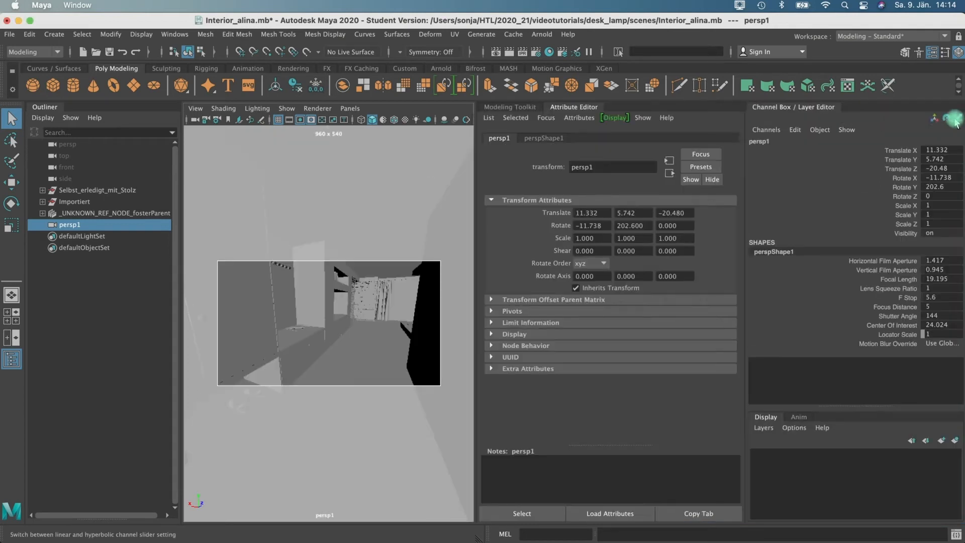
left_click(567, 108)
left_click(195, 109)
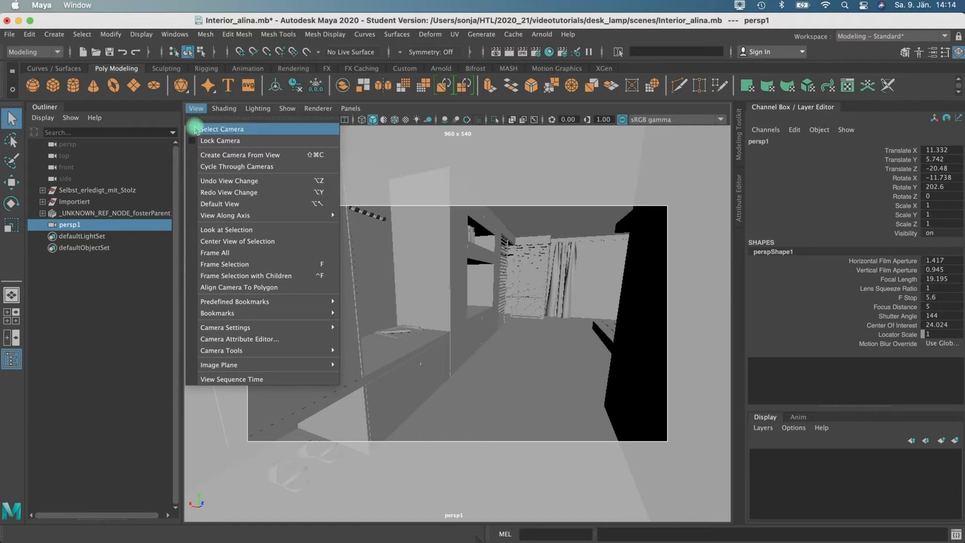
left_click(221, 130)
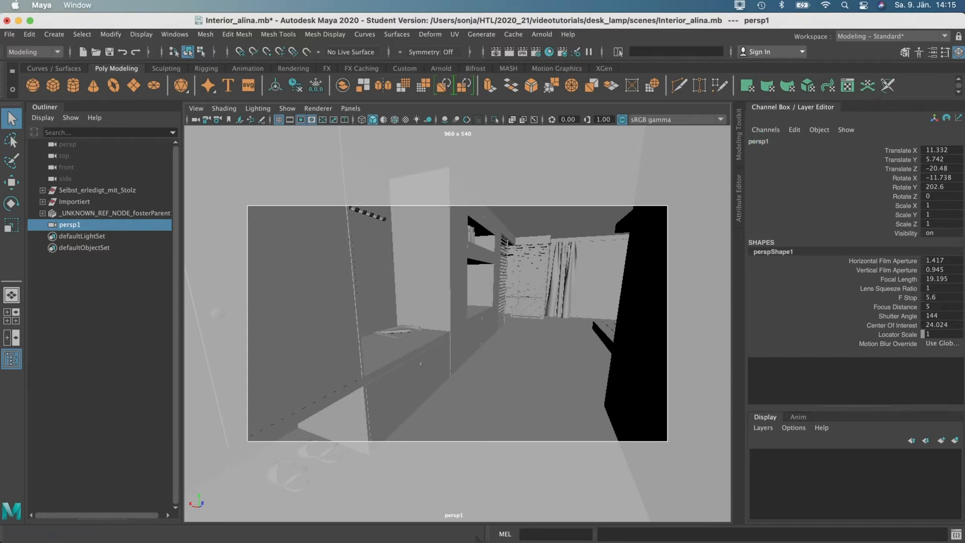
- Show the Time Slider and the Range Slider in the interface
left_click(176, 35)
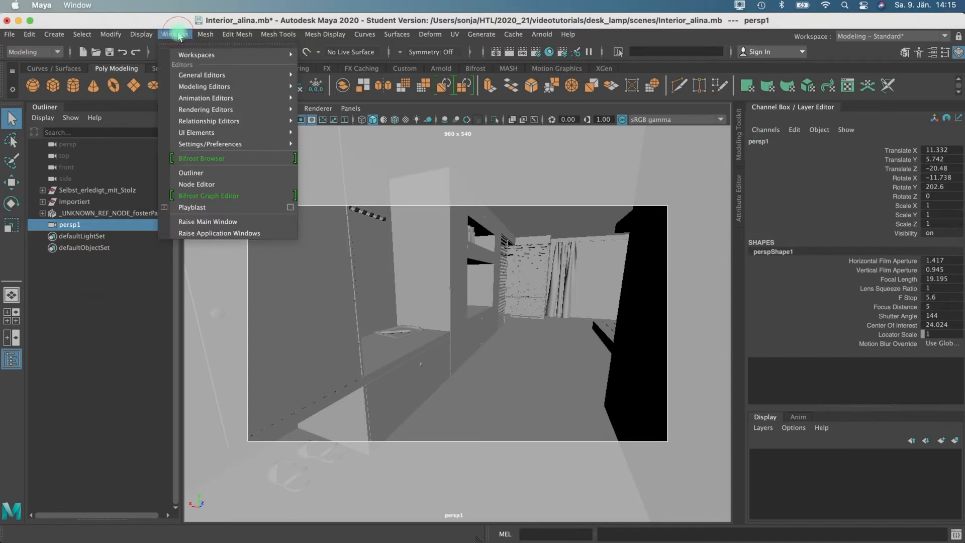
left_click(248, 133)
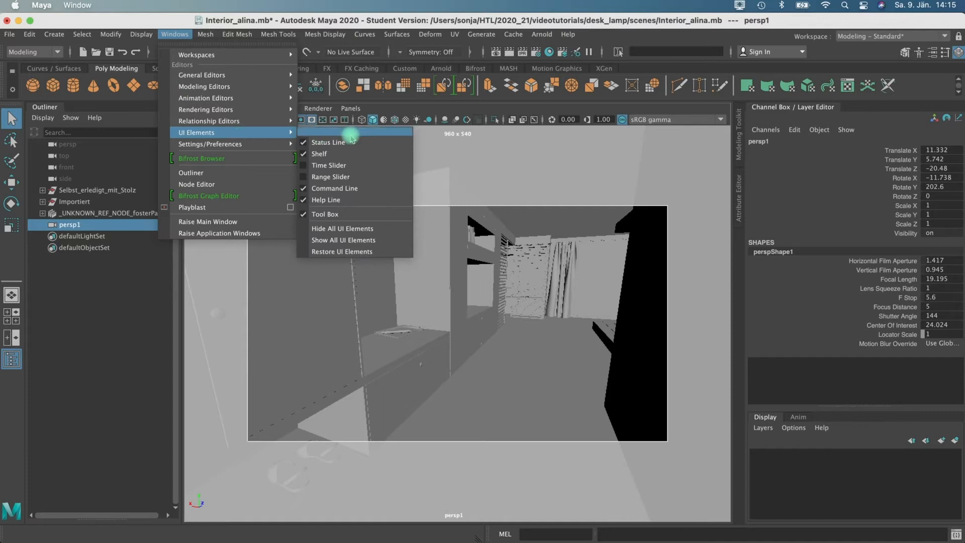
left_click(341, 166)
left_click(175, 34)
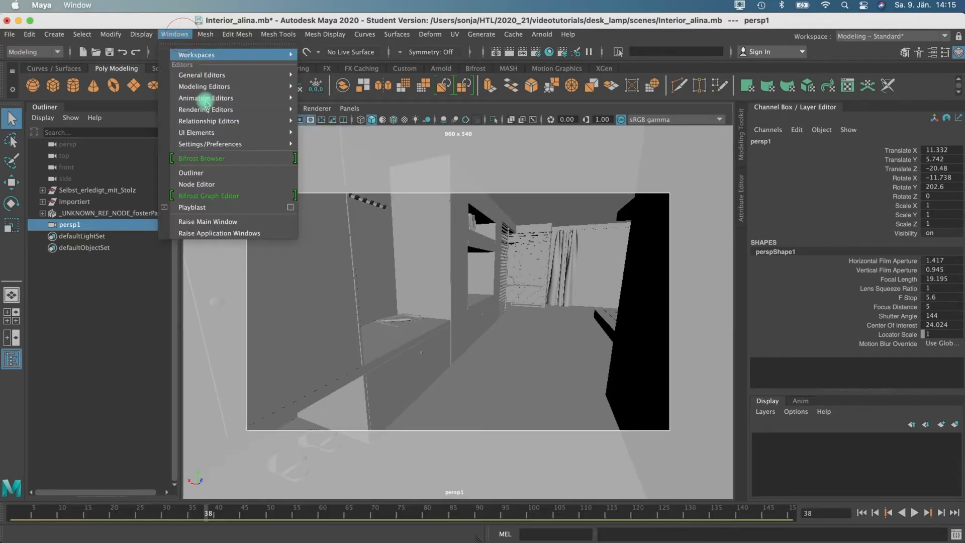
left_click(246, 109)
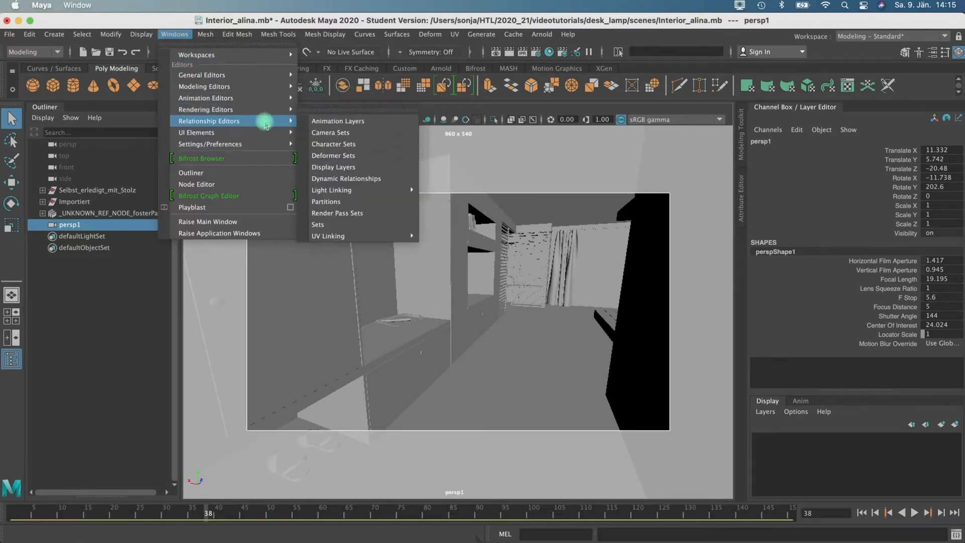
mouse_move(265, 134)
left_click(324, 167)
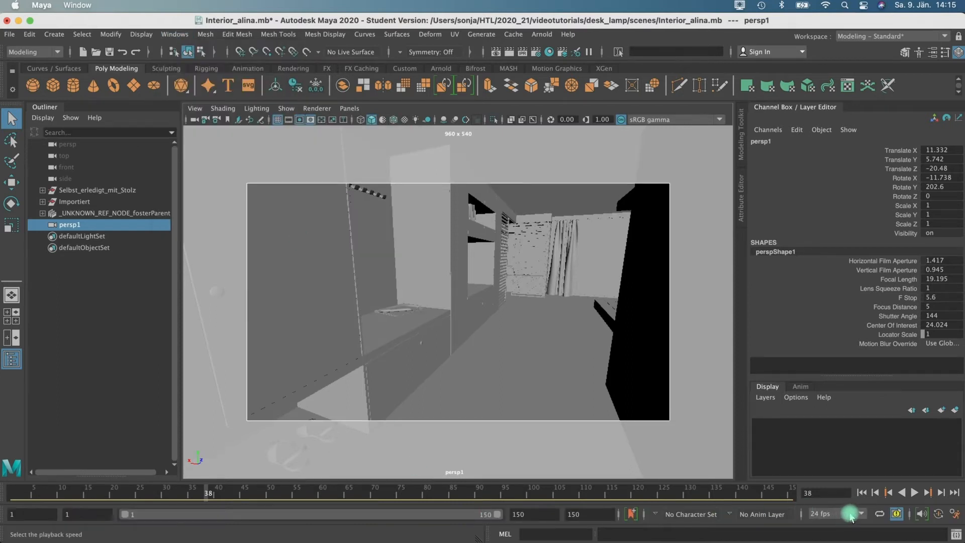
- Set the playback speed to 25 fps and the animation's end time to frame 250
left_click(862, 515)
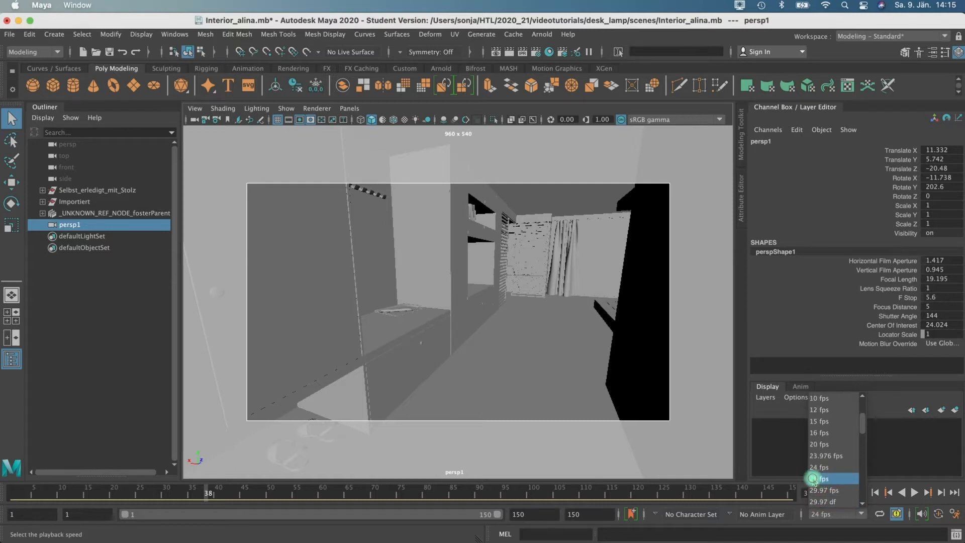
left_click(825, 480)
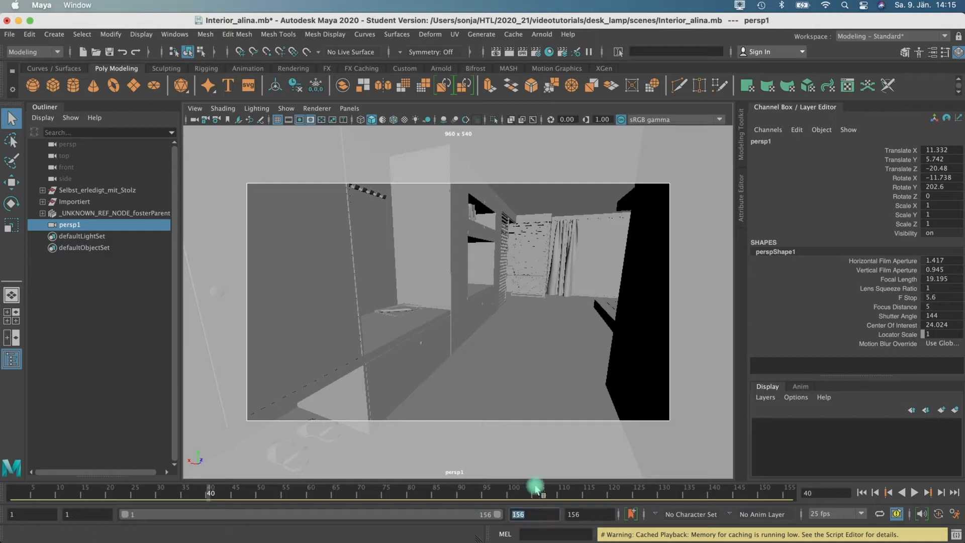
type("0")
key("Return")
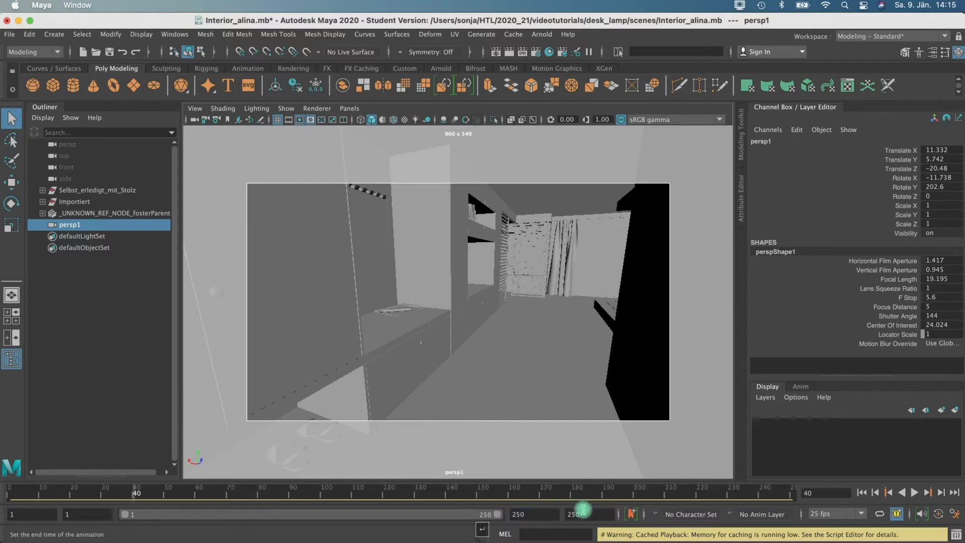
- Keyframe the persp1 camera's current passage view at frame 1
mouse_move(766, 492)
left_mouse_down()
mouse_move(262, 482)
mouse_move(1, 496)
mouse_move(665, 477)
mouse_move(787, 499)
left_mouse_up()
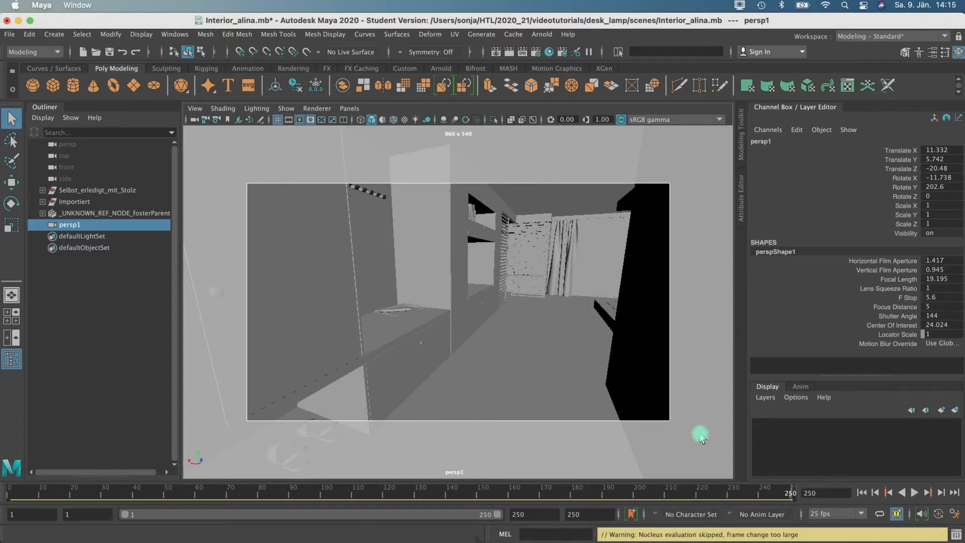
left_click(13, 491)
left_click(69, 225)
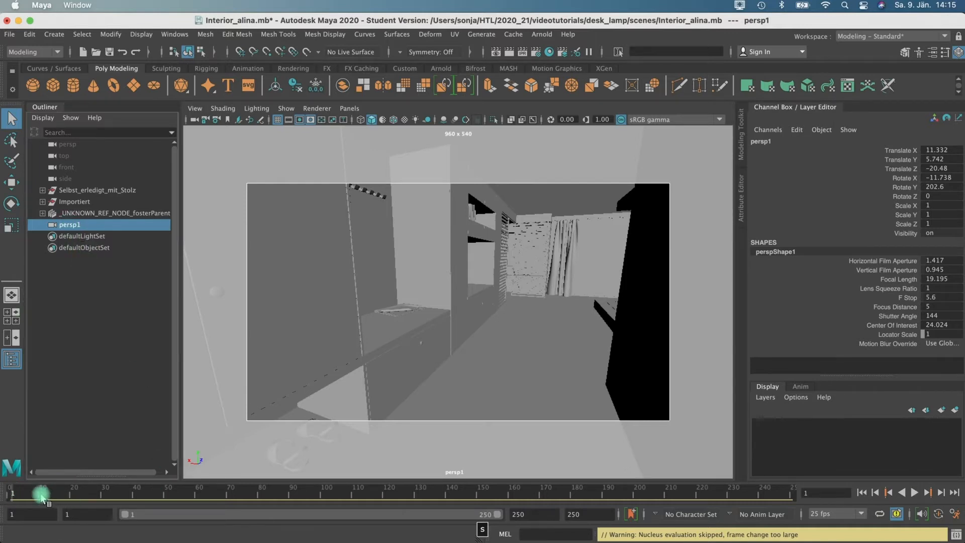
key("s")
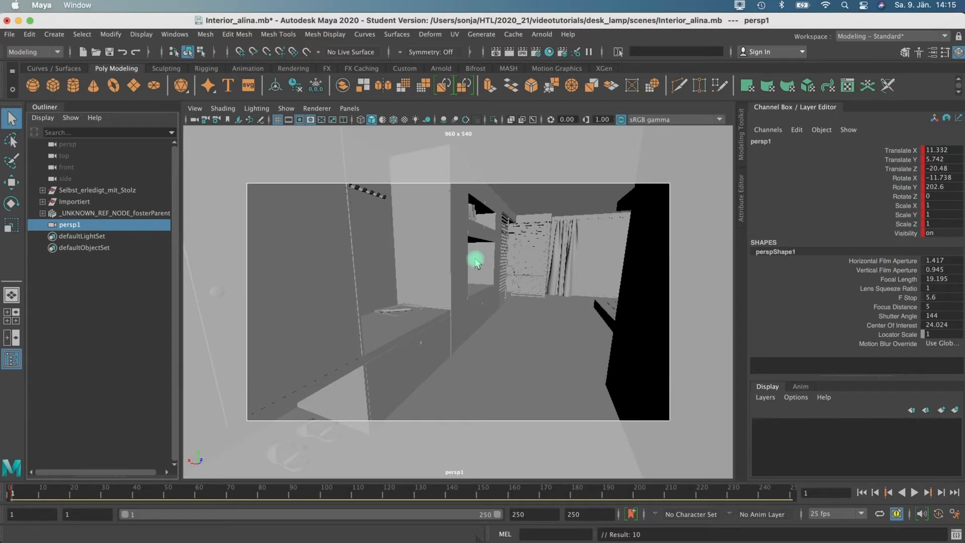
middle_click_drag(457, 265, 435, 278, "alt")
right_click_drag(489, 278, 562, 267, "alt")
middle_click_drag(536, 264, 540, 285, "alt")
left_click_drag(540, 285, 524, 296, "alt")
middle_click_drag(523, 297, 478, 327, "alt")
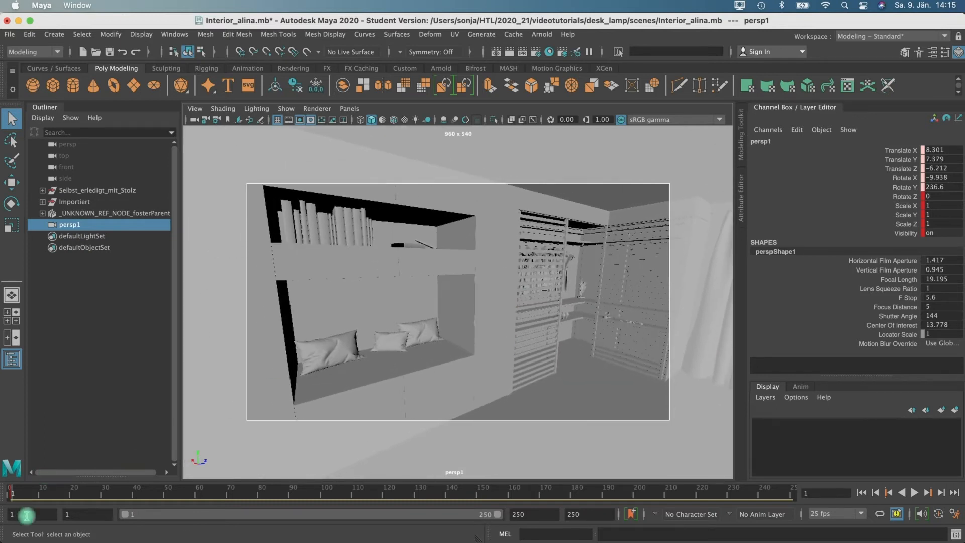
- At frame 50, move the camera to frame the book niche with cushions beside the wardrobe, and keyframe it
left_click_drag(39, 493, 165, 495)
middle_click_drag(467, 297, 402, 317, "alt")
right_click_drag(402, 317, 551, 281, "alt")
middle_click_drag(551, 282, 560, 344, "alt")
left_click_drag(361, 363, 457, 254, "alt")
- At frame 90, move the camera forward to frame the walk-in wardrobe and the curtain beside it, and keyframe it
mouse_move(183, 481)
left_mouse_down()
mouse_move(176, 488)
mouse_move(278, 490)
left_mouse_up()
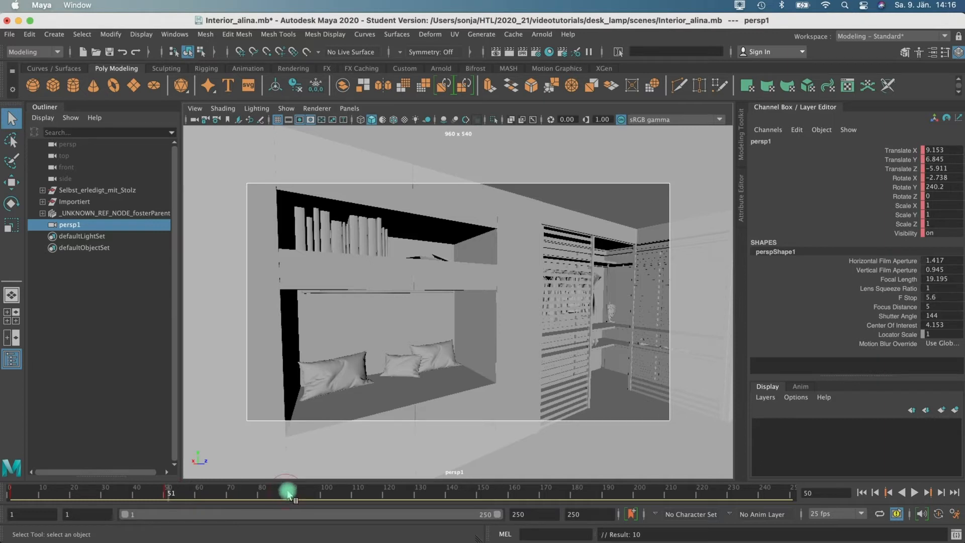
left_click(291, 491)
middle_click_drag(558, 310, 392, 330, "alt")
middle_click_drag(469, 310, 379, 264, "alt")
right_click_drag(497, 301, 573, 306, "alt")
right_click_drag(468, 306, 514, 331, "alt")
left_click_drag(521, 332, 493, 409, "alt")
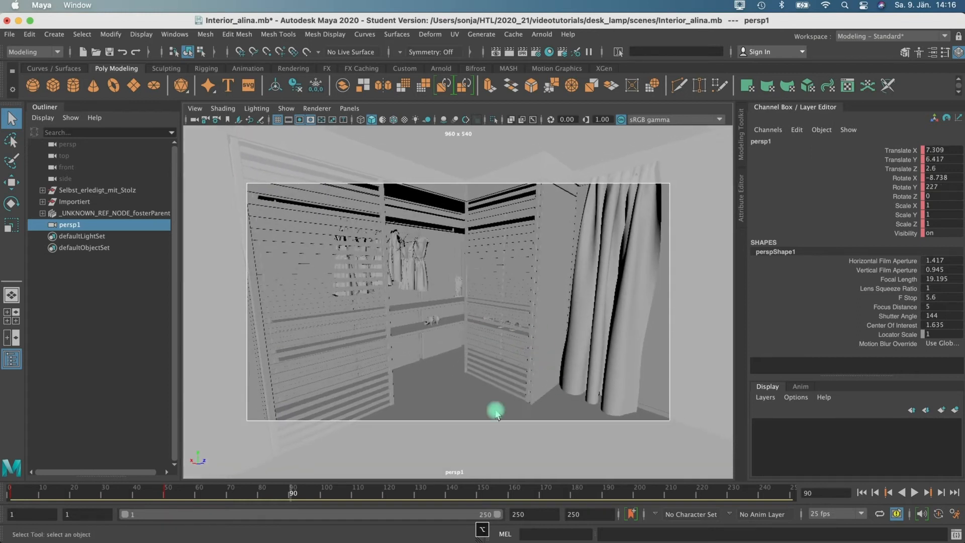
- At frame 122, turn the camera to frame the bed with the armchair and plant beside it, and keyframe it
left_click_drag(300, 496, 387, 495)
left_click_drag(545, 350, 341, 340, "alt")
middle_click_drag(341, 340, 449, 303, "alt")
left_click_drag(449, 303, 496, 300, "alt")
middle_click_drag(496, 300, 506, 478, "alt")
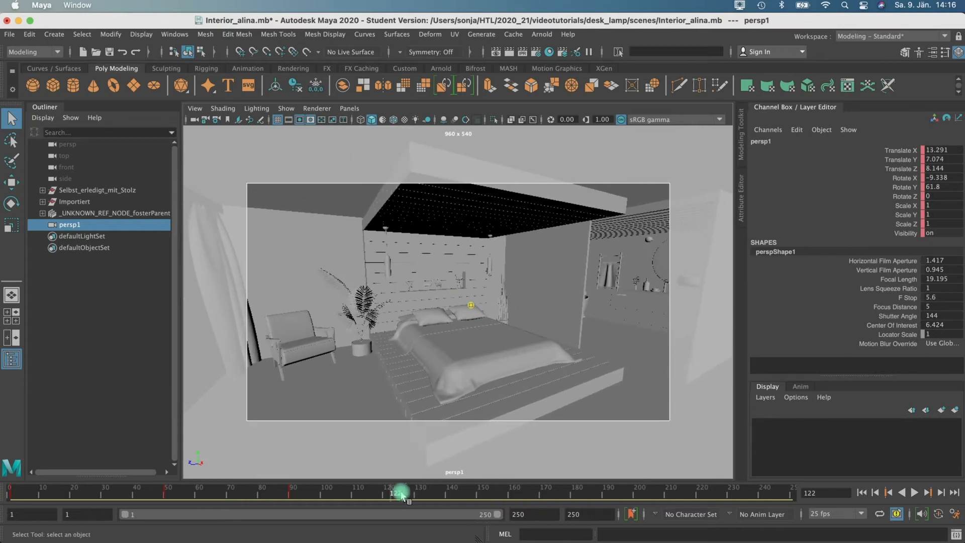
- At frame 161, turn the camera to look past the bed towards the bathroom opening, and keyframe it
left_click_drag(397, 493, 516, 493)
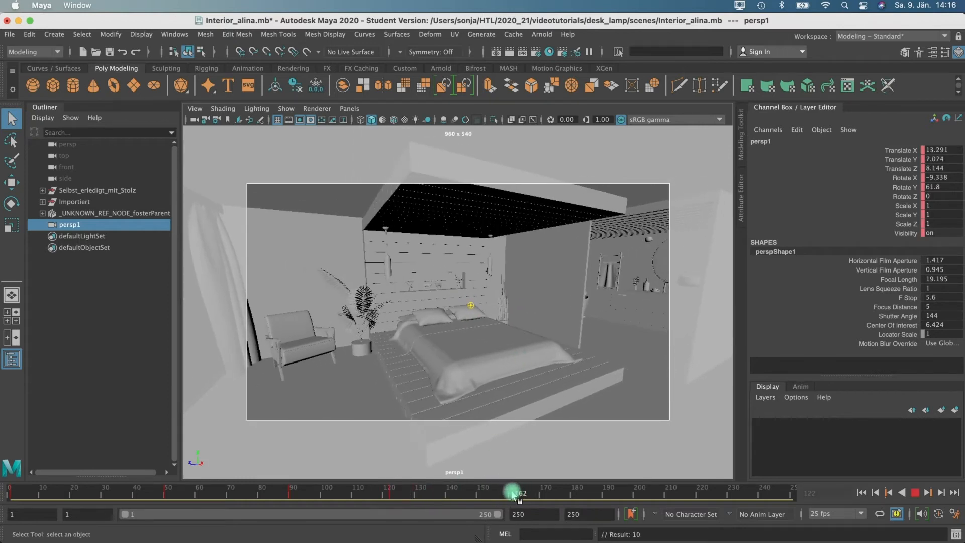
left_click_drag(562, 322, 506, 309, "alt")
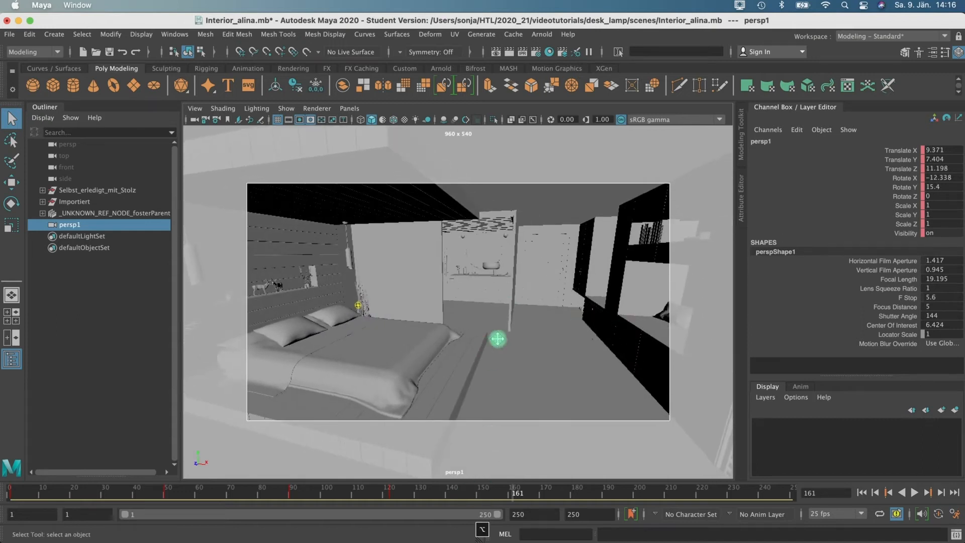
middle_click_drag(497, 338, 493, 341, "alt")
- At frame 182, move the camera into the bathroom to frame the washbasin, round mirror and bathtub, and keyframe it
left_click_drag(504, 495, 582, 489)
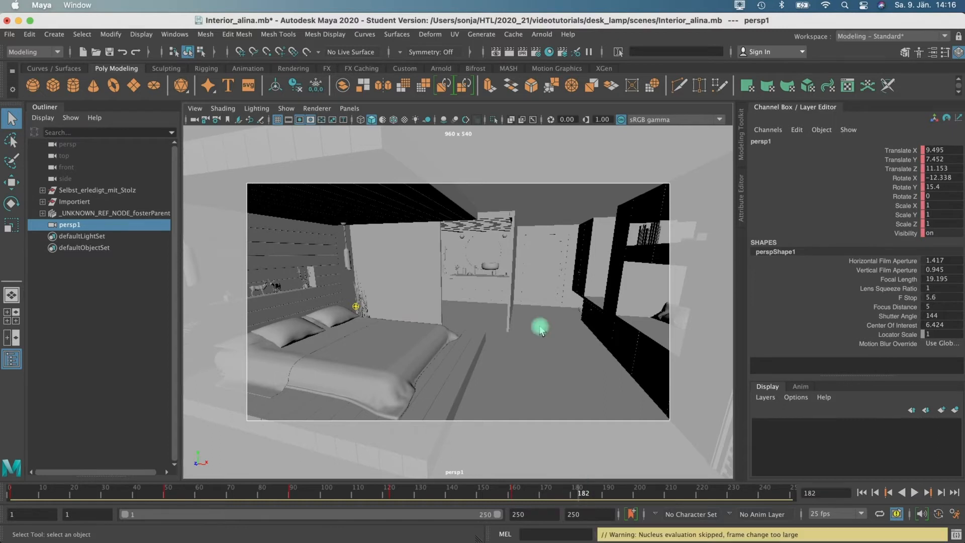
scroll(511, 258, "up", 15)
middle_click_drag(520, 252, 495, 391, "alt")
- At frame 210, turn the camera to frame the bathtub and the wall shelves with plants, and keyframe it
left_click_drag(576, 494, 677, 493)
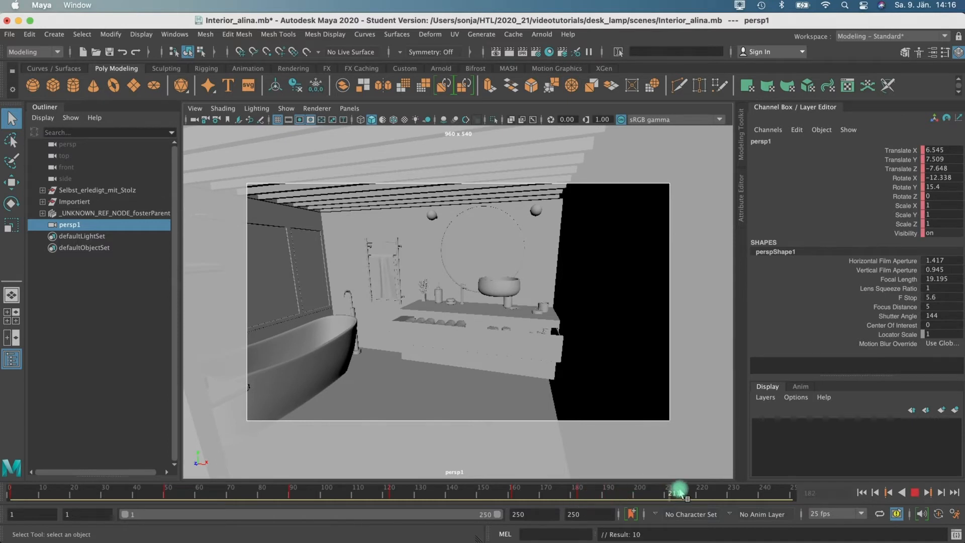
left_click_drag(639, 442, 462, 276, "alt")
middle_click_drag(463, 276, 423, 302, "alt")
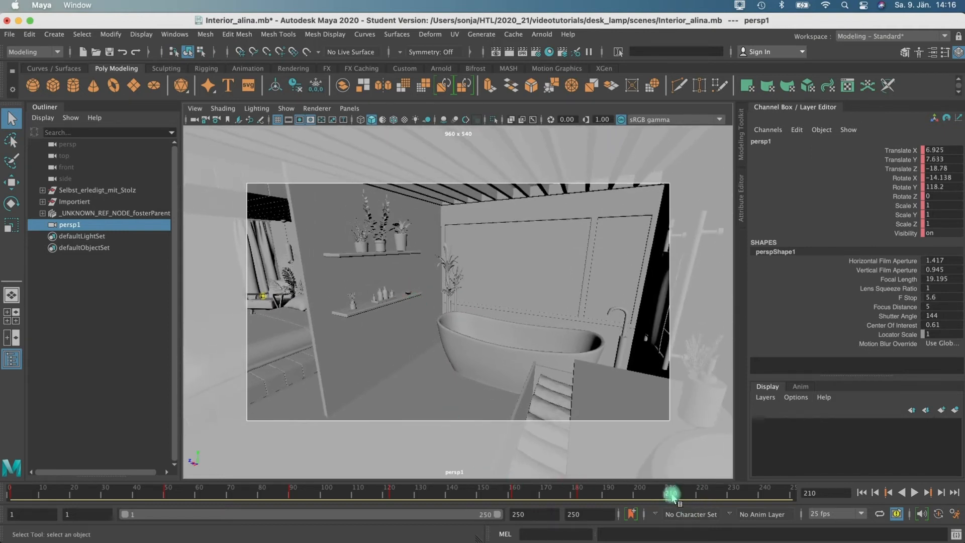
key("alt+v")
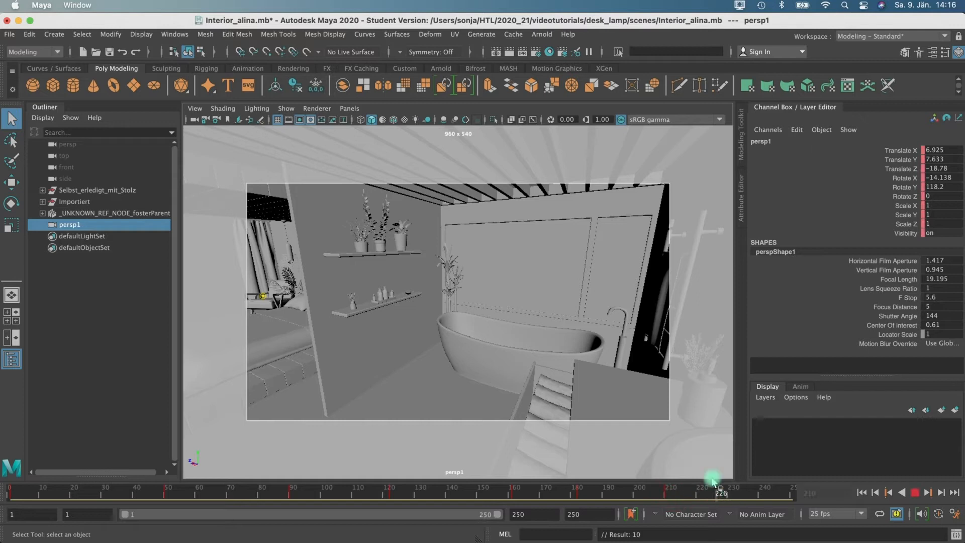
- At frame 230, move the camera to a close-up of the soap dispenser, soap dish and faucet, and keyframe it
key("alt+v")
left_click_drag(610, 401, 701, 417, "alt")
right_click_drag(453, 325, 504, 325, "alt")
middle_click_drag(504, 325, 625, 289, "alt")
right_click_drag(625, 289, 756, 272, "alt")
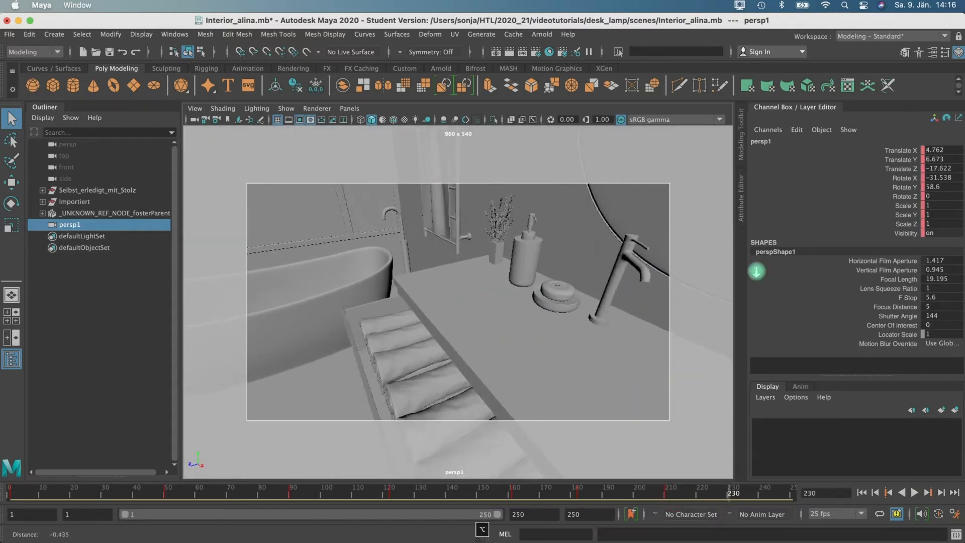
middle_click_drag(507, 327, 454, 384, "alt")
right_click_drag(455, 383, 504, 371, "alt")
middle_click_drag(504, 370, 545, 275, "alt")
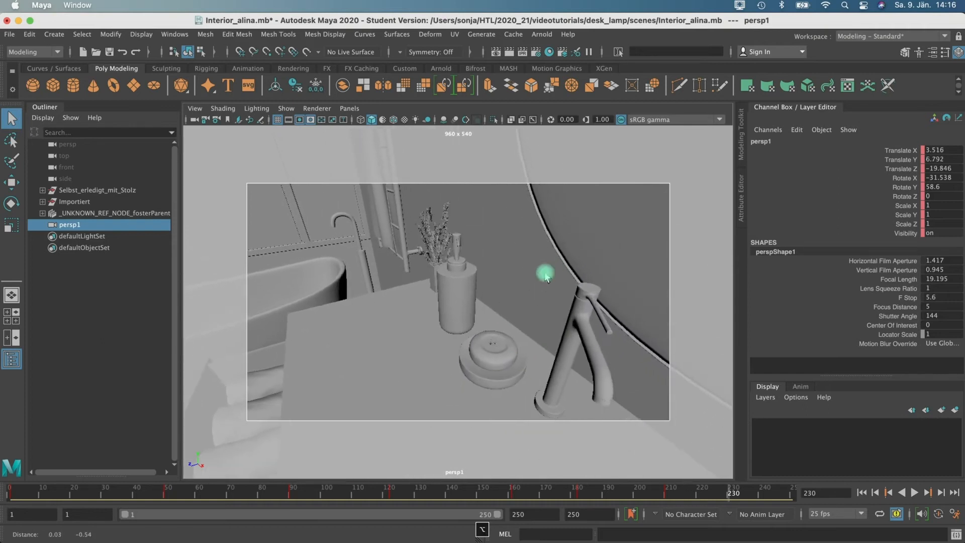
right_click_drag(546, 277, 577, 300, "alt")
middle_click_drag(577, 300, 552, 265, "alt")
mouse_move(555, 262)
left_mouse_down("alt")
mouse_move(540, 276)
mouse_move(543, 252)
left_mouse_up("alt")
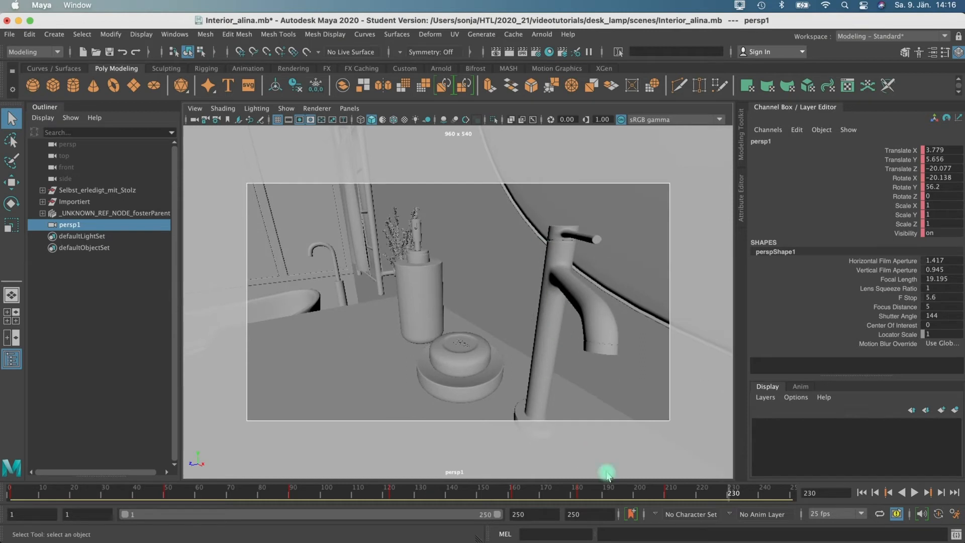
key("s")
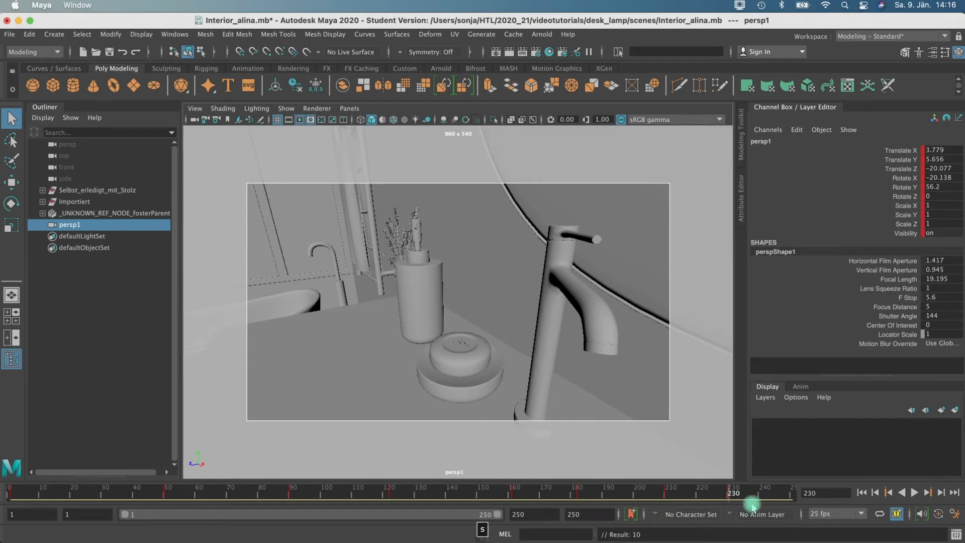
- Play the camera animation from frame 1 to check the movement, and stop it
key("alt+v")
left_click_drag(467, 508, 14, 478)
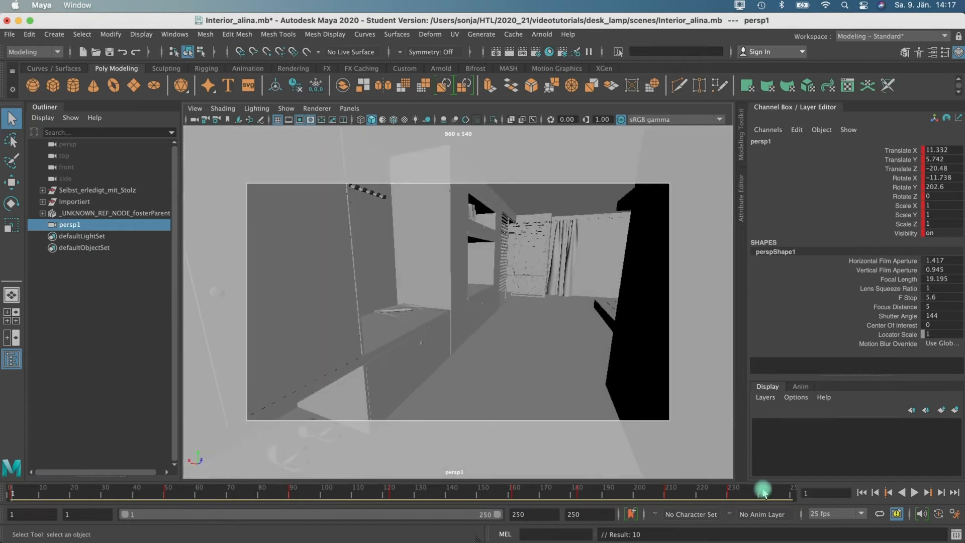
left_click(913, 493)
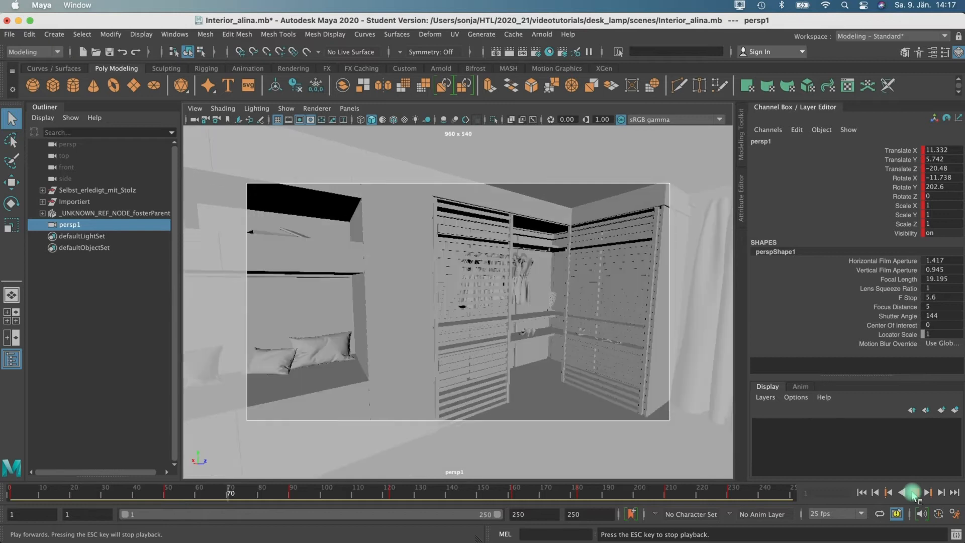
left_click(913, 494)
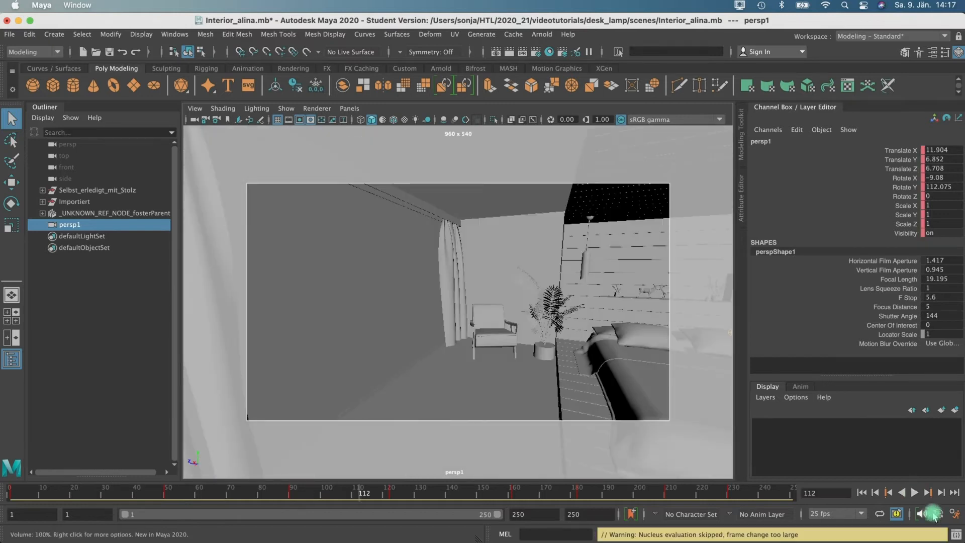
- Set the Time Slider preferences' playback speed to Play every frame
left_click(954, 514)
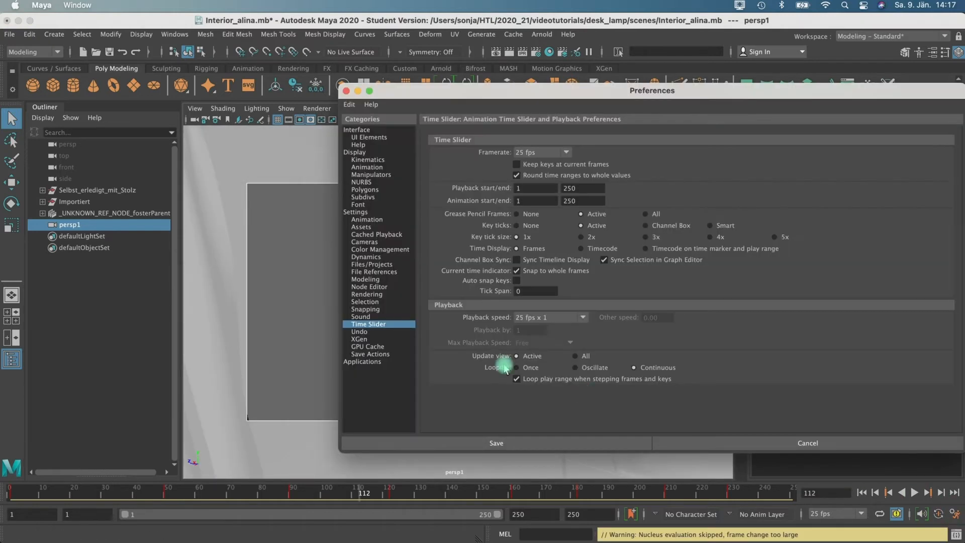
left_click(524, 321)
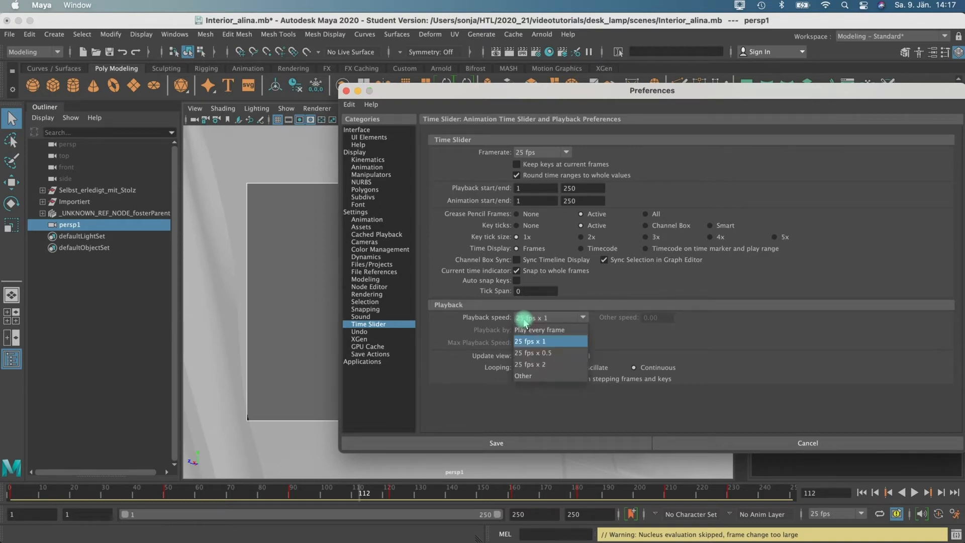
left_click(525, 330)
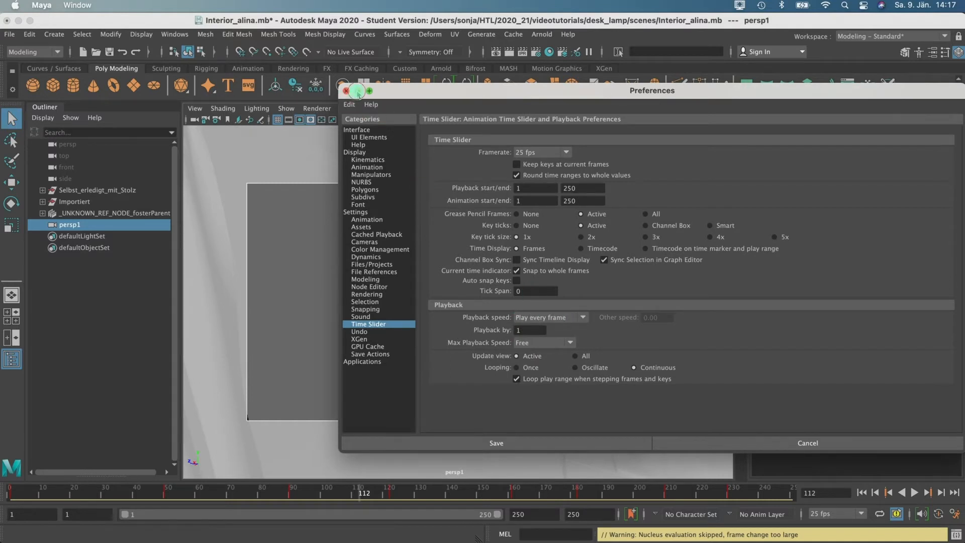
left_click(357, 91)
- Replay the animation from its start to check it with every frame played, and stop it
left_click(861, 492)
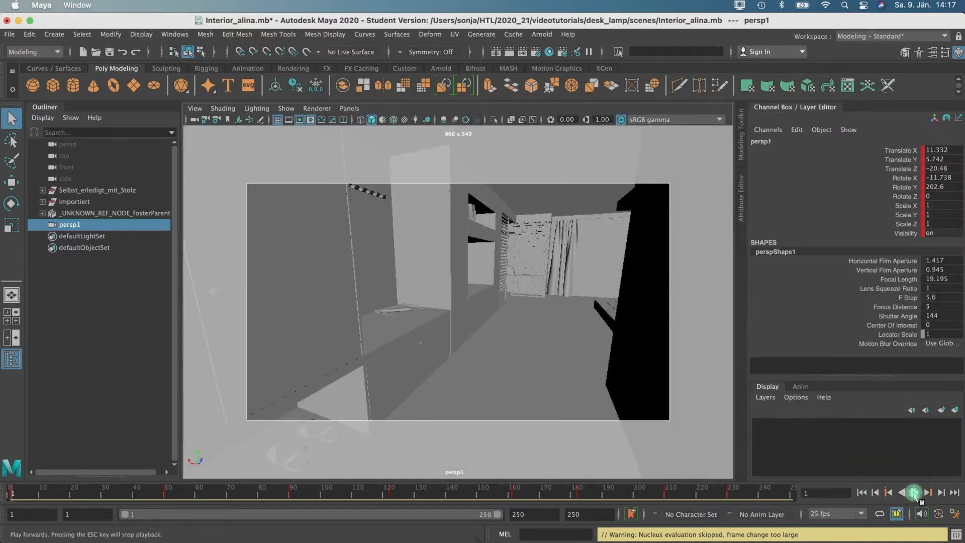
left_click(914, 492)
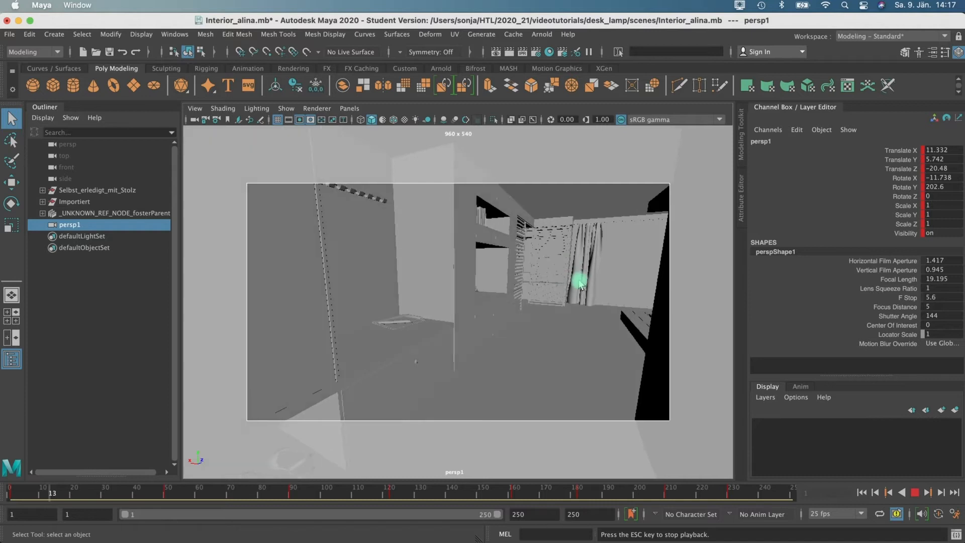
left_click(915, 493)
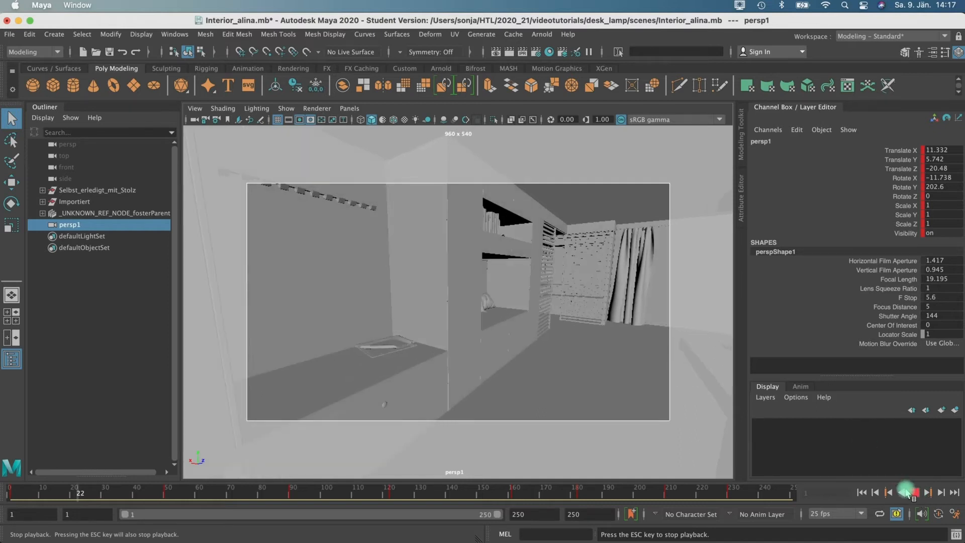
- Open the Playblast options, set the display size to From Render Settings and the scale to 1
right_click(525, 494)
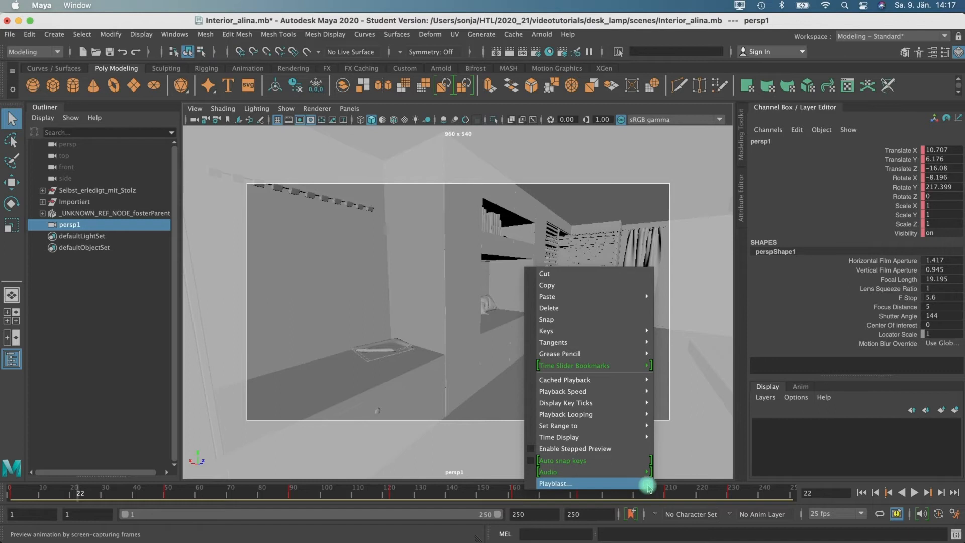
left_click(648, 485)
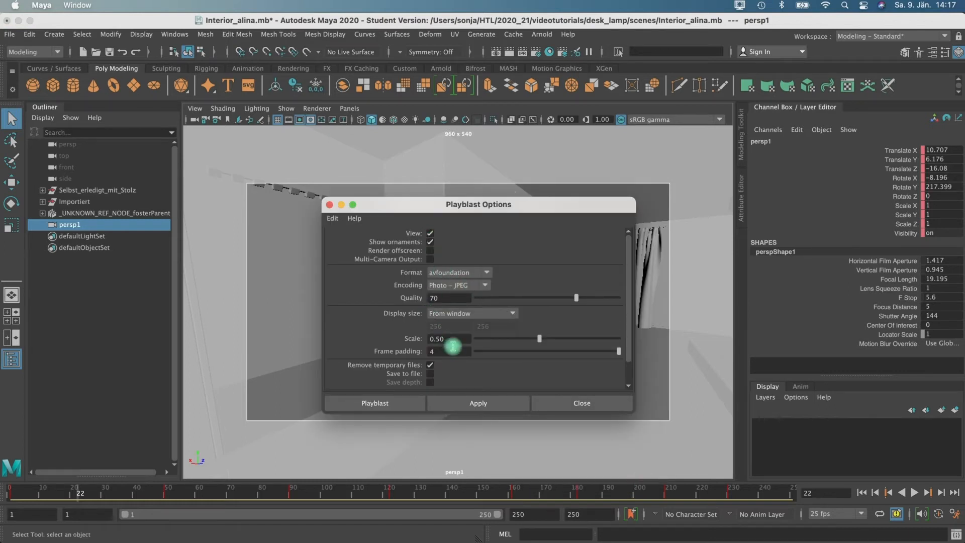
left_click(472, 313)
left_click(482, 338)
left_click_drag(455, 339, 424, 342)
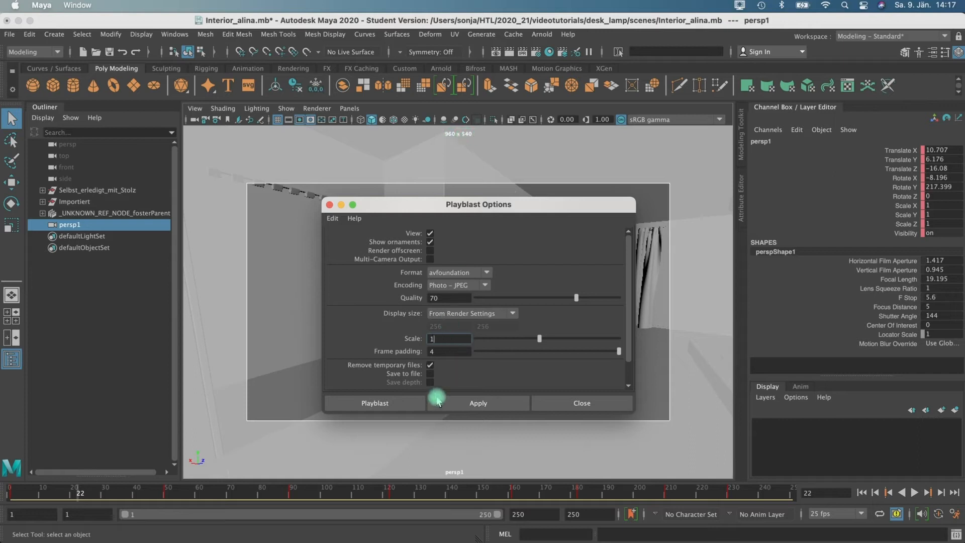
- Enable saving to file with the movie file name cameraanimation, and create the playblast
left_click(430, 375)
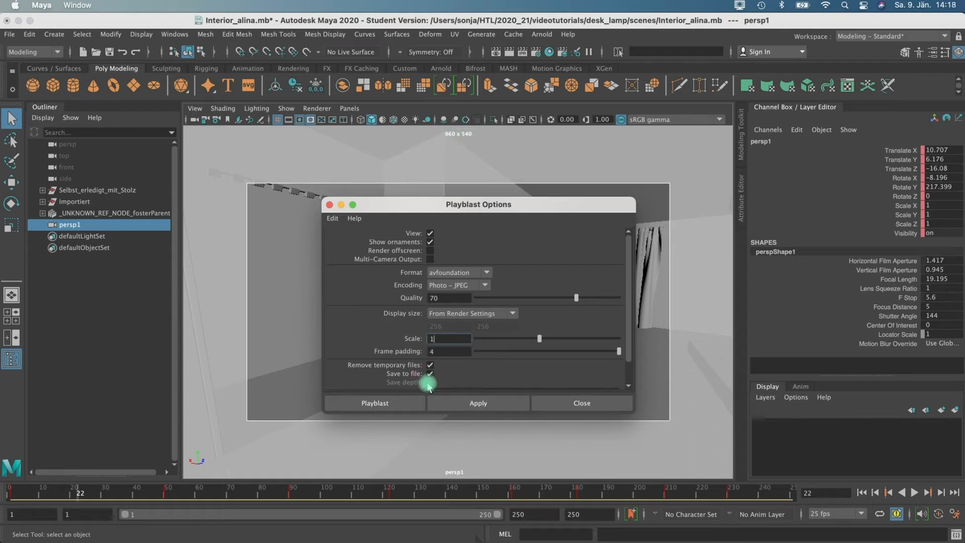
scroll(500, 352, "down", 2)
left_click(532, 363)
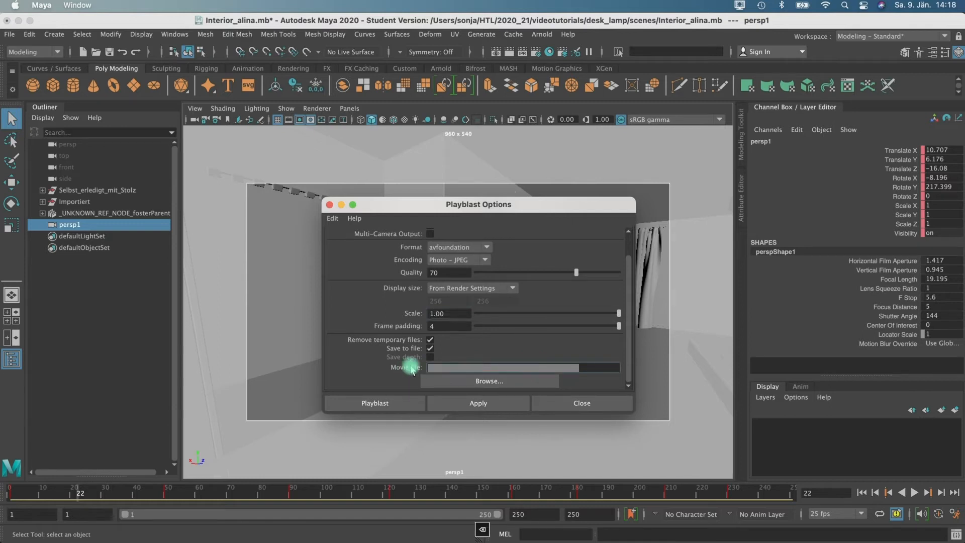
type("cameraanimation")
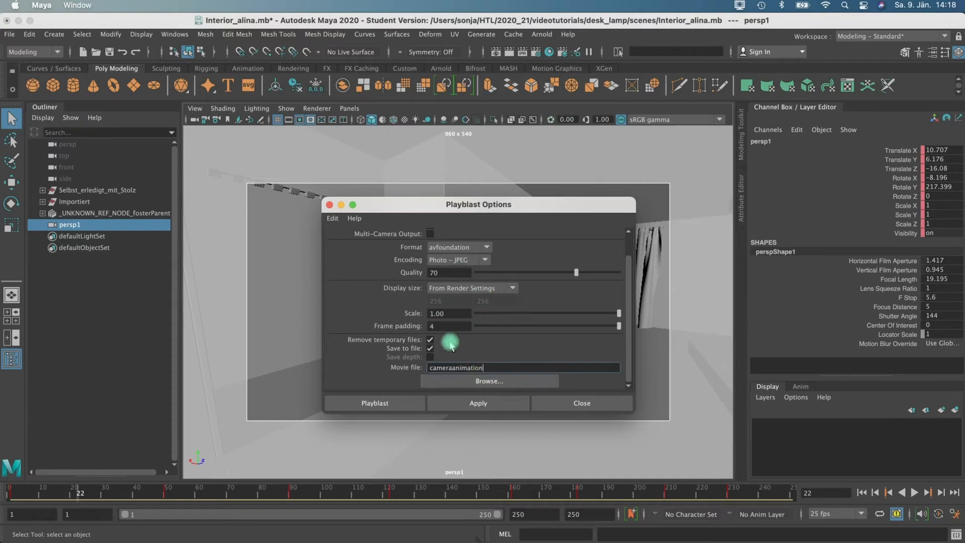
left_click(368, 403)
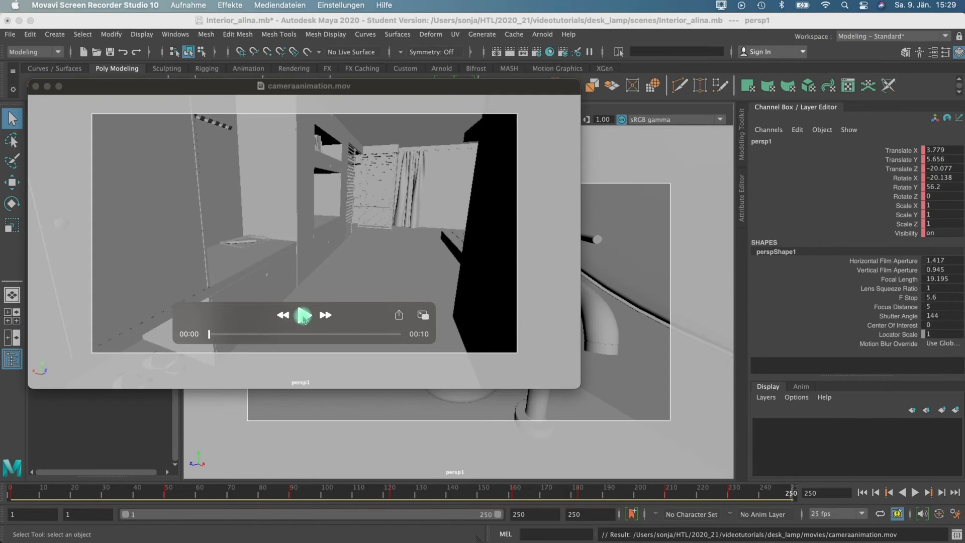
- Play the exported cameraanimation.mov to review the camera move
left_click(303, 316)
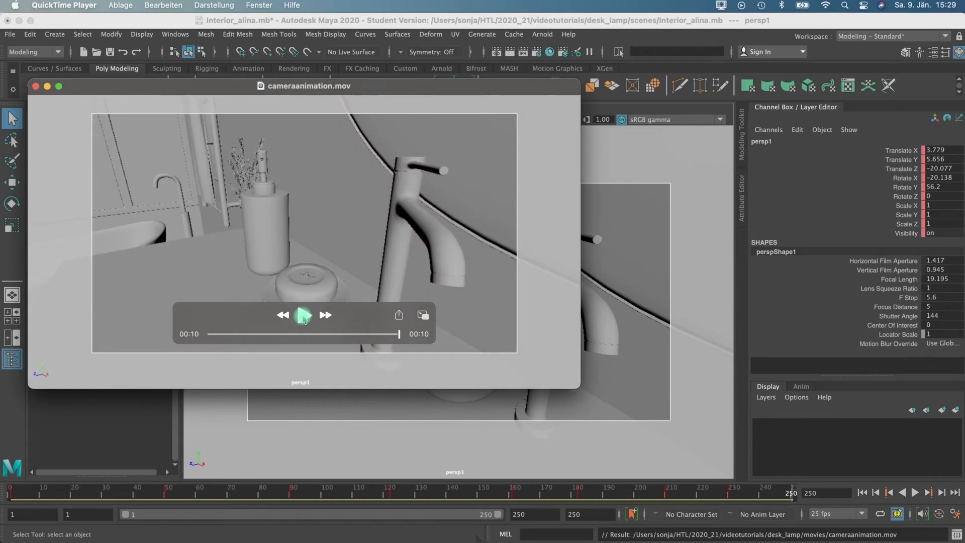
left_click(300, 315)
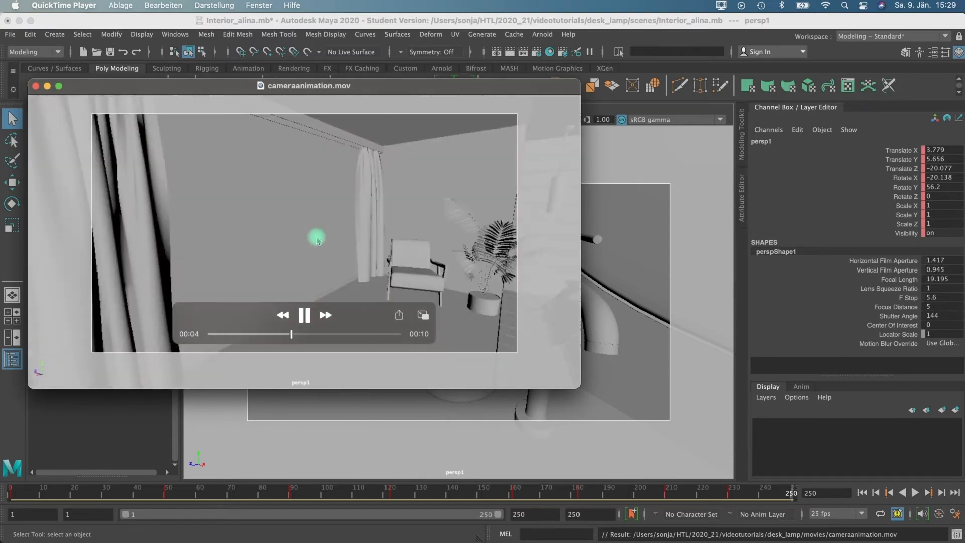
- Scrub and replay cameraanimation.mov to review the camera move around its middle and end, and minimize the movie window
left_click(305, 316)
left_click_drag(315, 333, 301, 336)
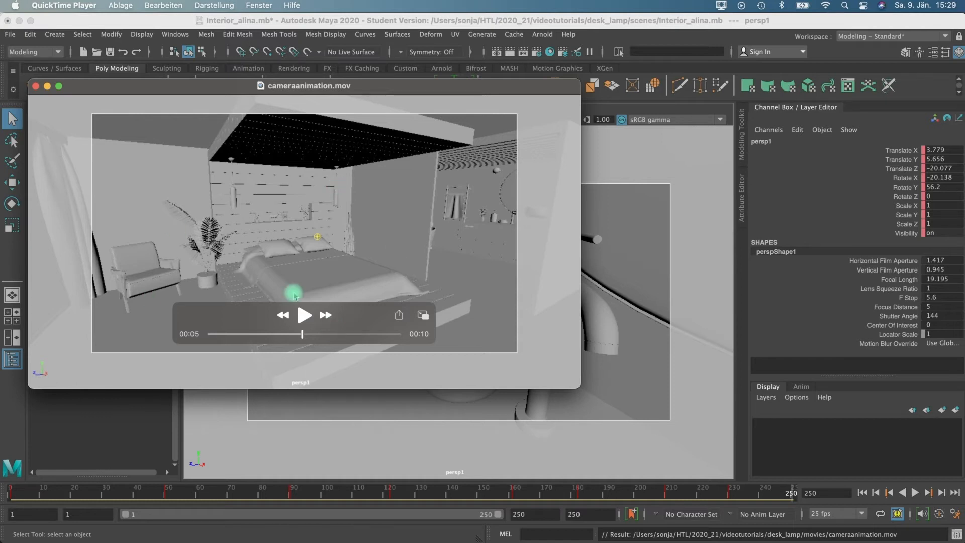
left_click(305, 318)
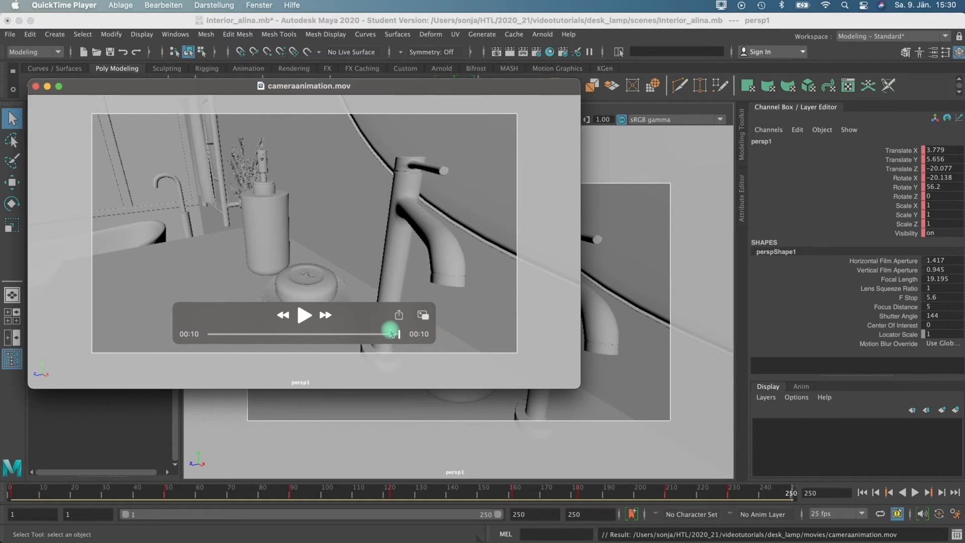
left_click_drag(370, 332, 332, 333)
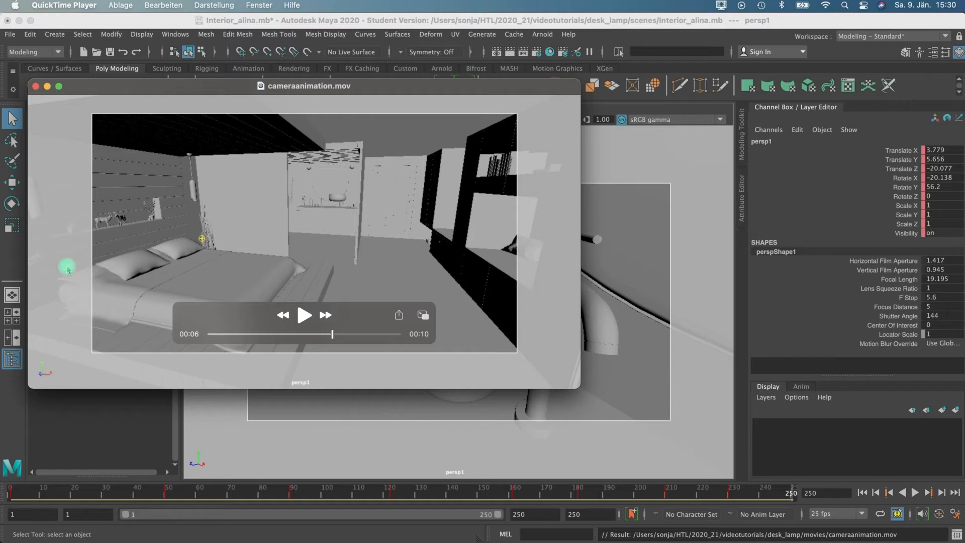
left_click(47, 87)
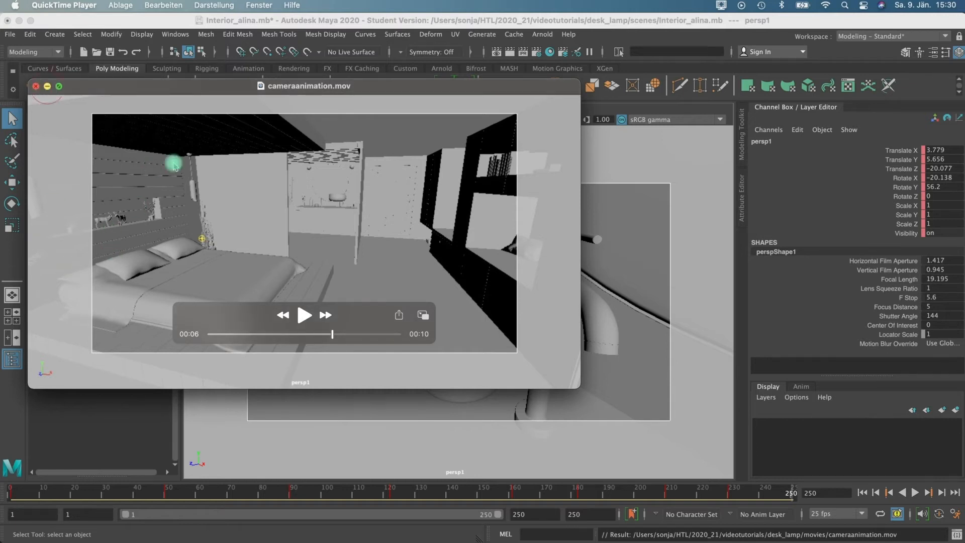
- Go to frame 161 and open the Graph Editor focused on the persp1 camera's animation curves
left_click(516, 493)
left_click_drag(514, 493, 513, 493)
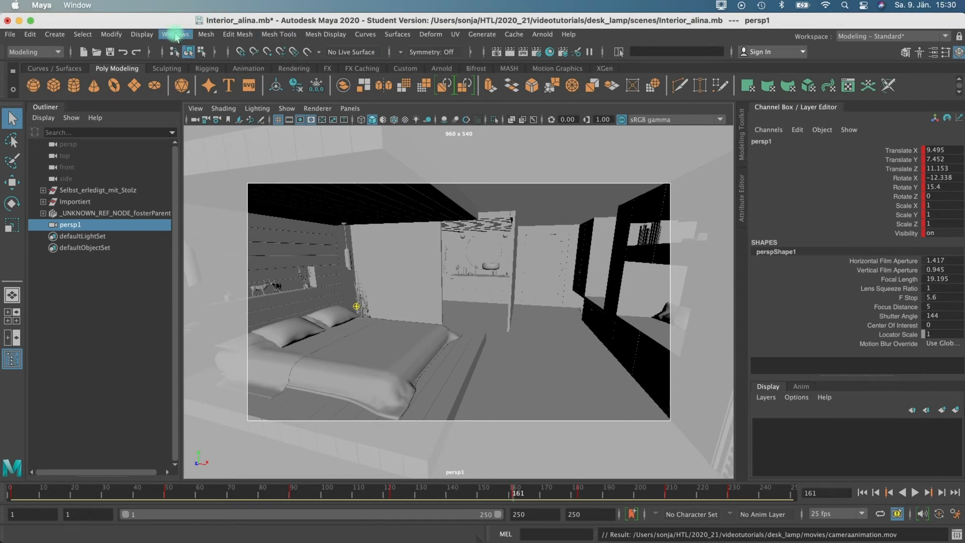
left_click(175, 35)
mouse_move(229, 90)
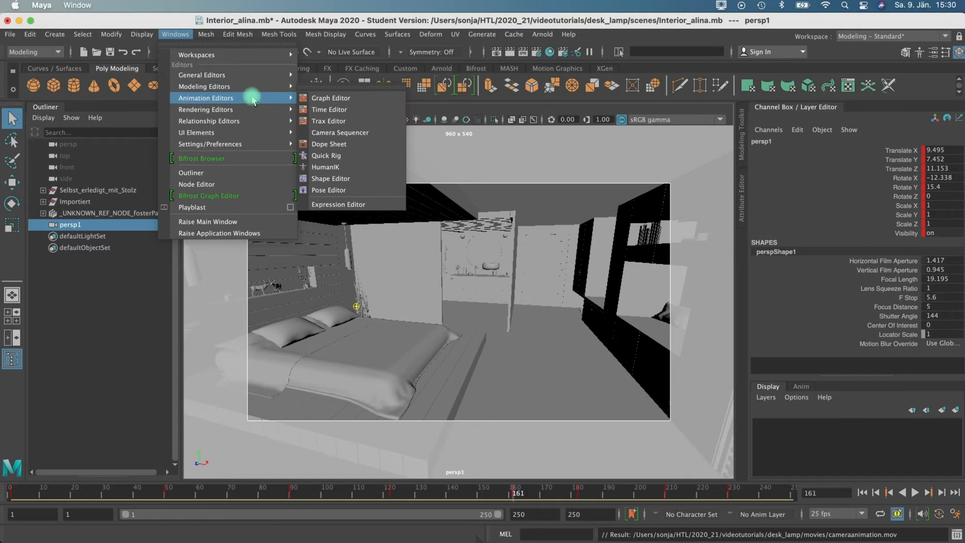
left_click(327, 97)
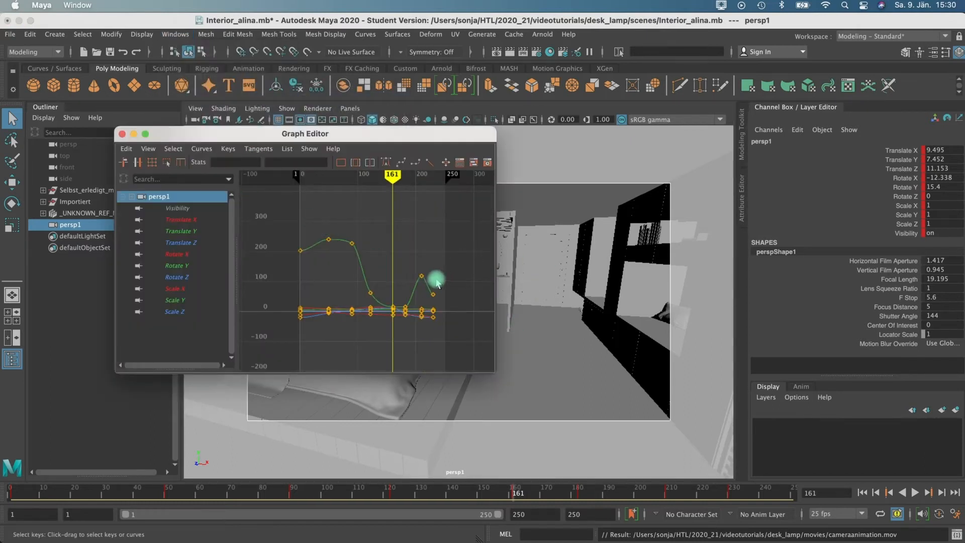
middle_click_drag(431, 278, 442, 256, "alt")
right_click_drag(441, 256, 472, 260, "alt")
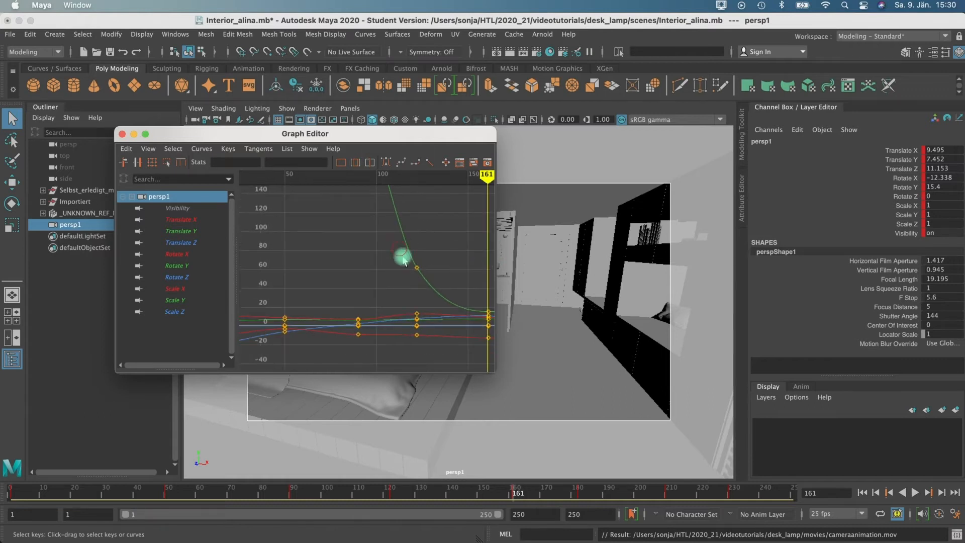
- Adjust the tangent of the Rotate Y key at frame 182, inspect the key at frame 210, and close the Graph Editor
left_click_drag(403, 257, 434, 290)
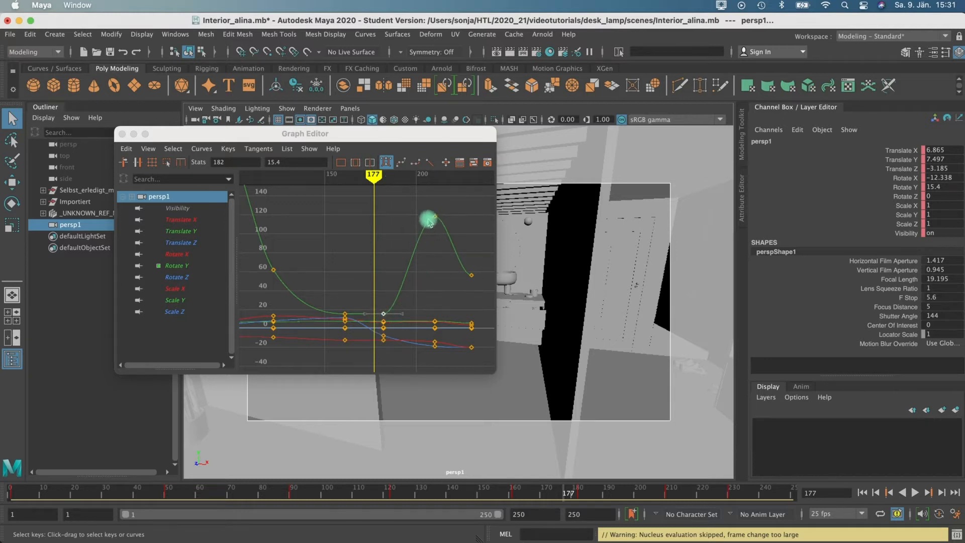
left_click_drag(386, 319, 433, 313)
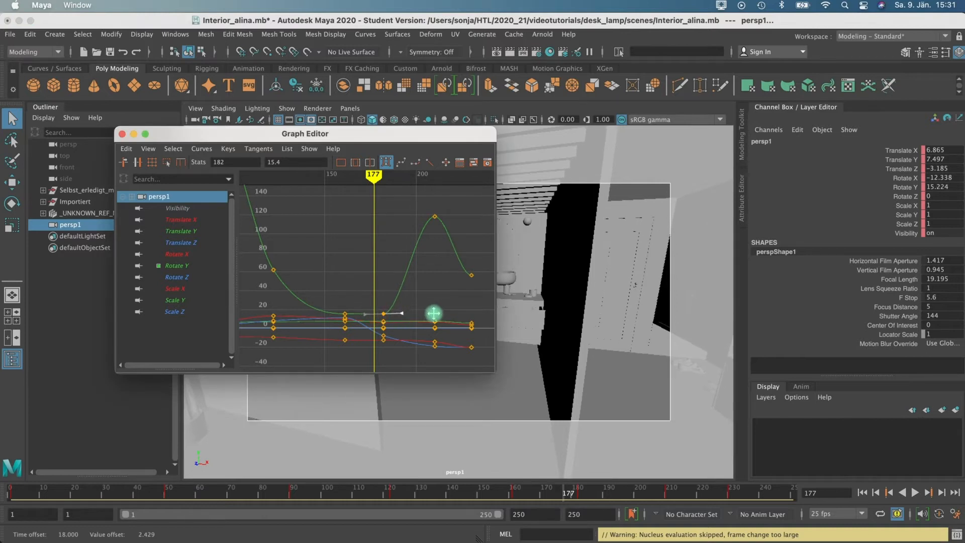
left_click(402, 313)
left_click(383, 313)
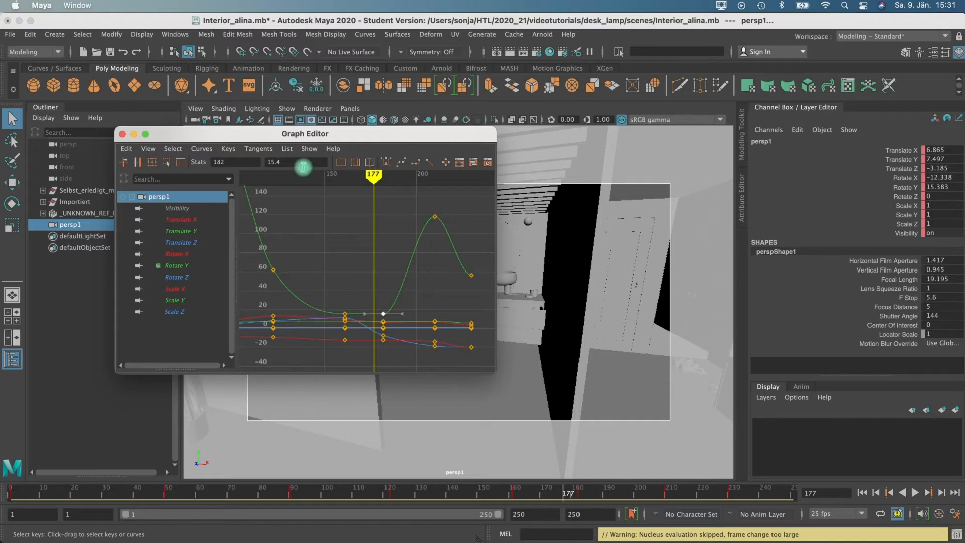
left_click(435, 216)
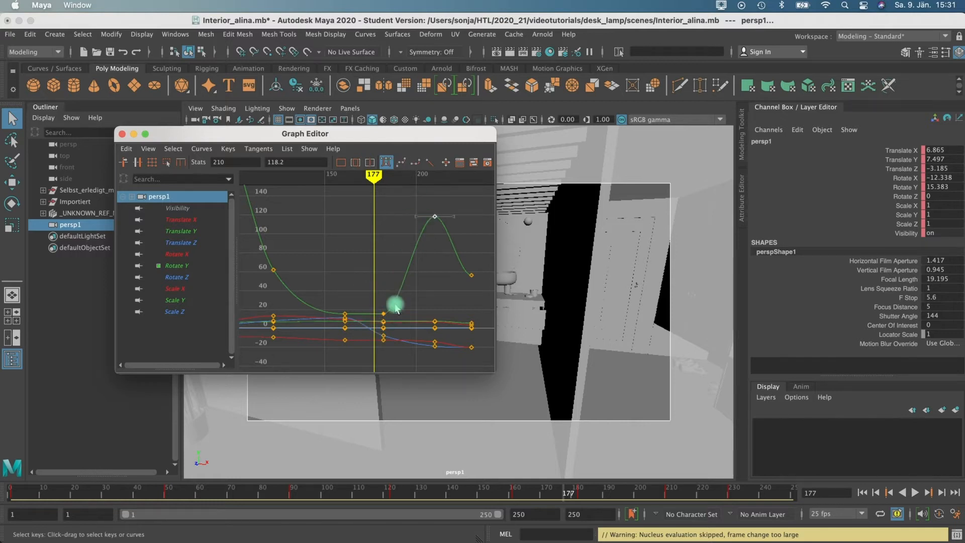
left_click(122, 134)
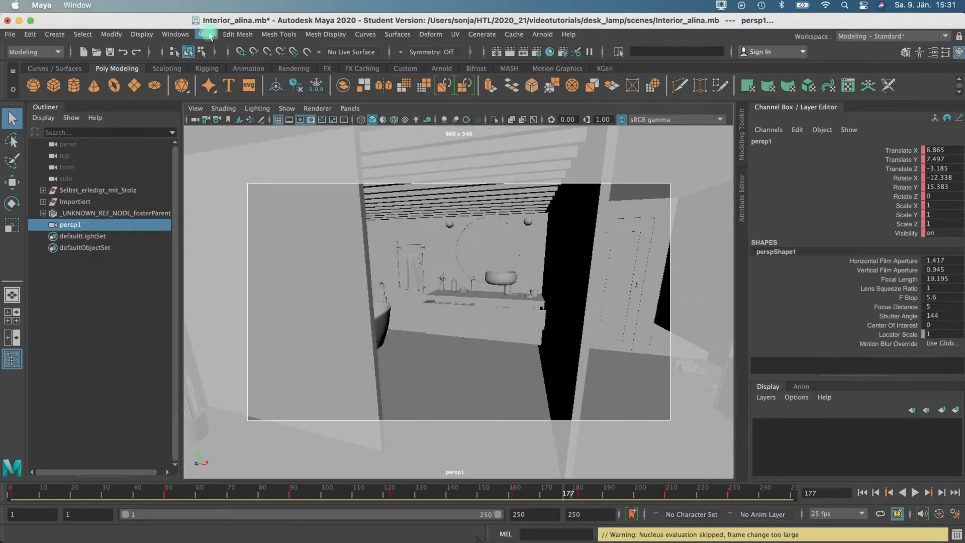
- Open the Dope Sheet for the camera and select its last two keys, at frames 210 and 230
left_click(206, 34)
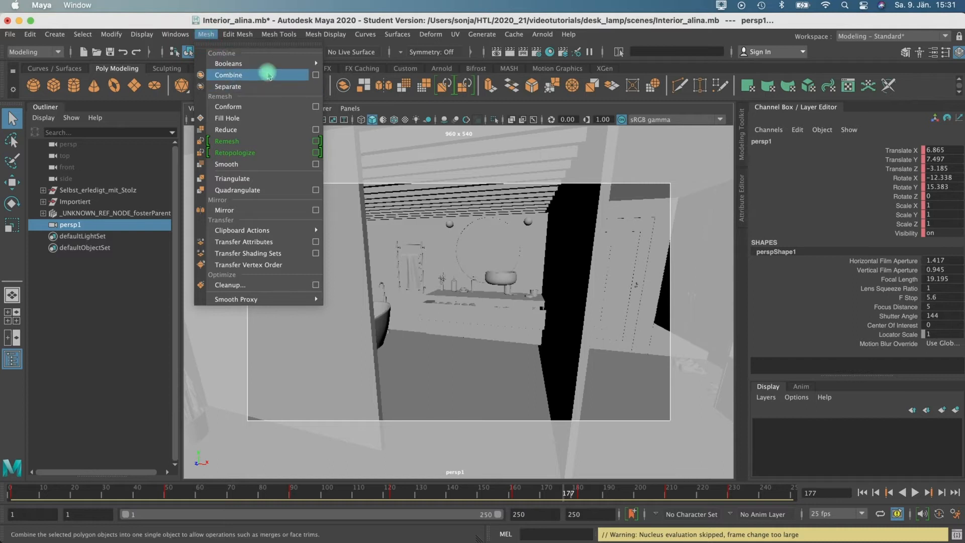
mouse_move(283, 64)
mouse_move(175, 34)
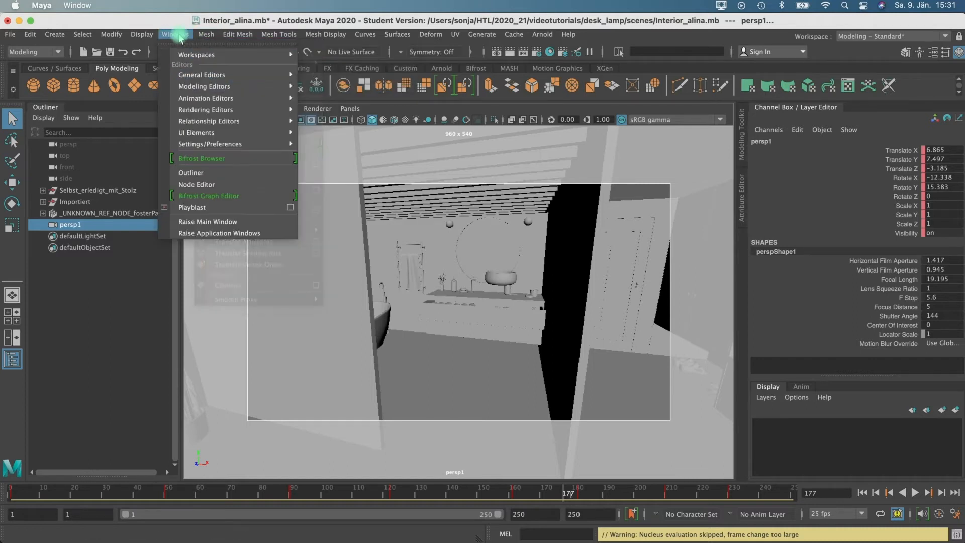
mouse_move(238, 90)
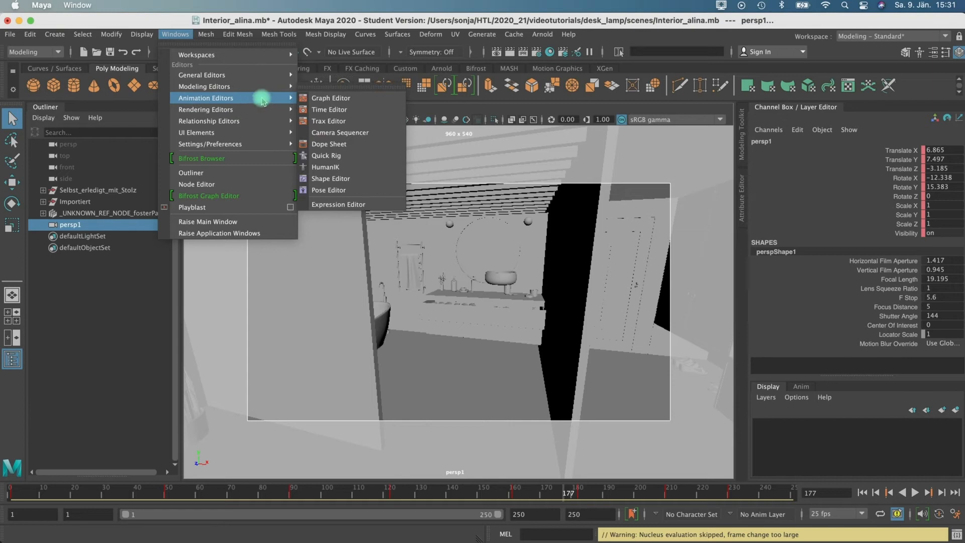
key("a")
middle_click_drag(453, 214, 429, 211, "alt")
scroll(441, 209, "up", 5)
left_click_drag(458, 213, 431, 178)
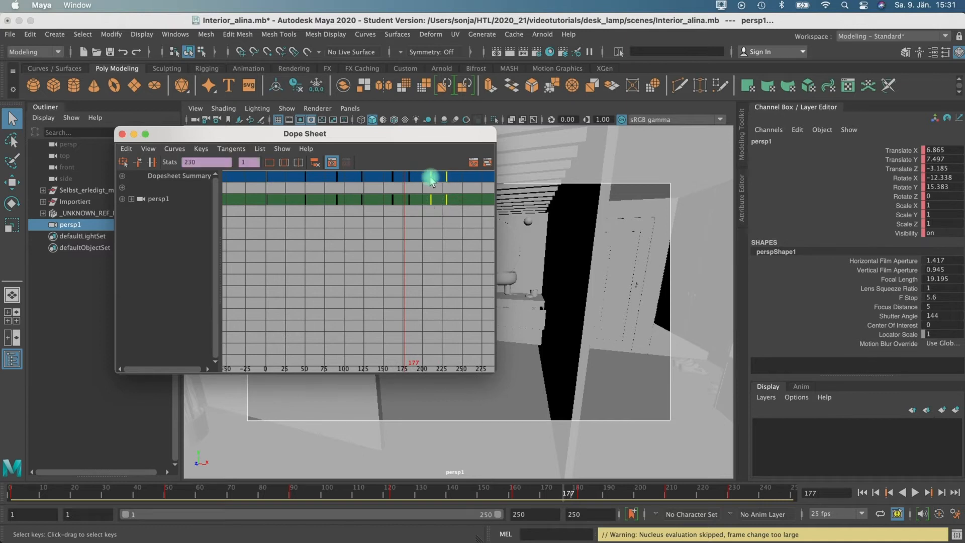
- Shift the two selected keys later in time, move the final key alone to frame 276, and minimize the Dope Sheet
key("w")
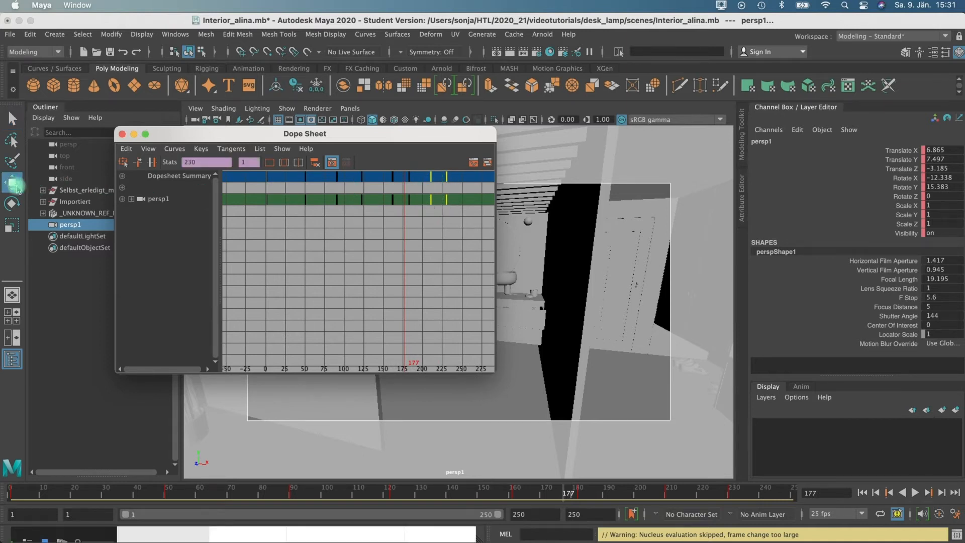
middle_click_drag(433, 177, 478, 220)
left_click(462, 180)
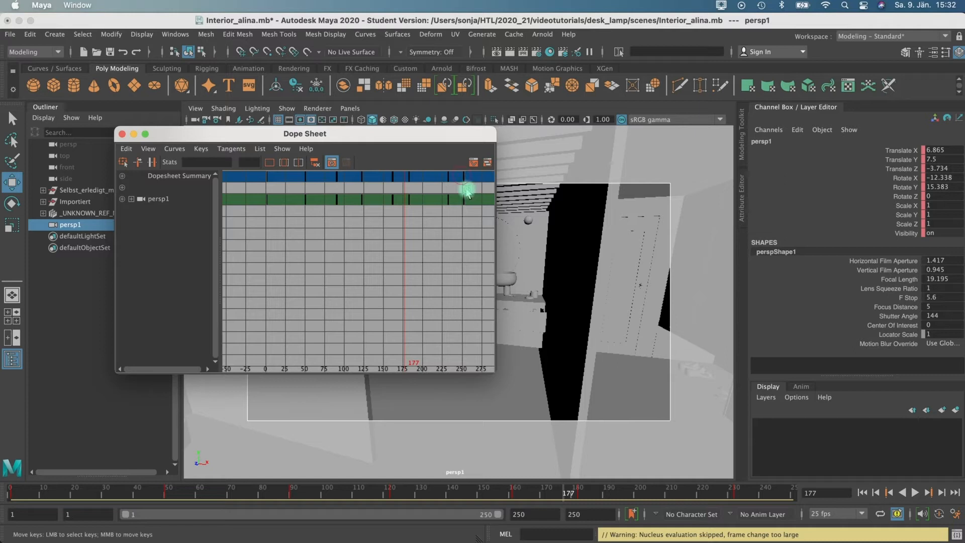
left_click_drag(467, 190, 478, 216)
middle_click_drag(464, 177, 482, 179)
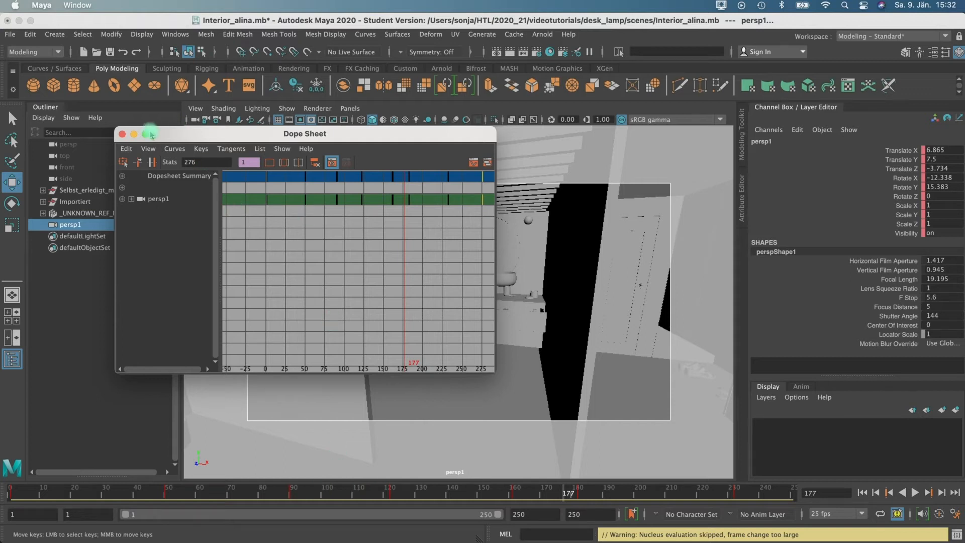
left_click(133, 134)
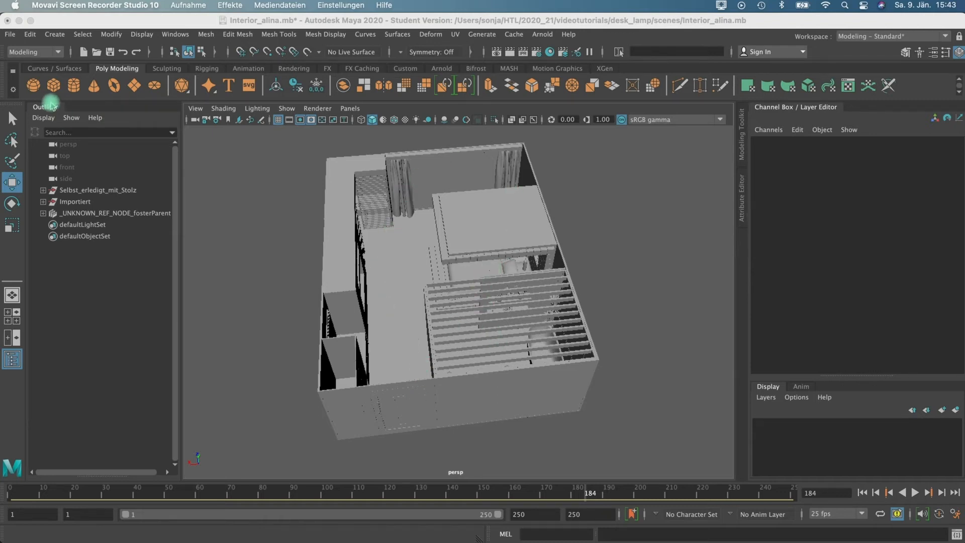
- Switch to the four-view layout and maximize the top view of the interior
key("space")
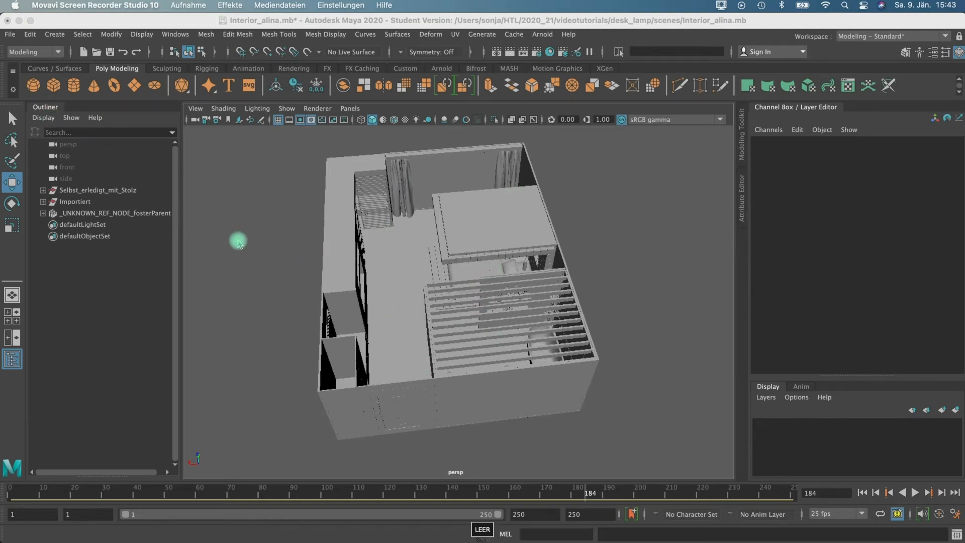
left_click(11, 317)
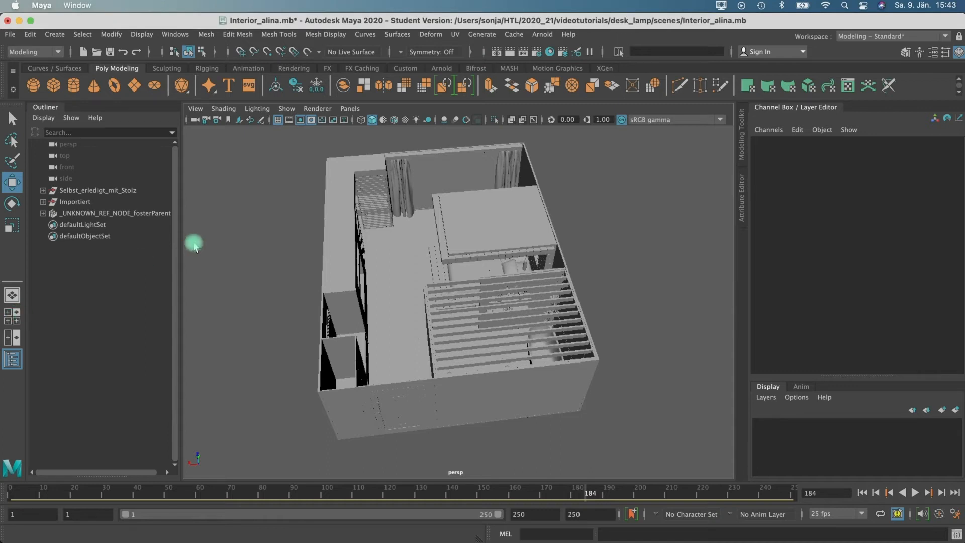
key("space")
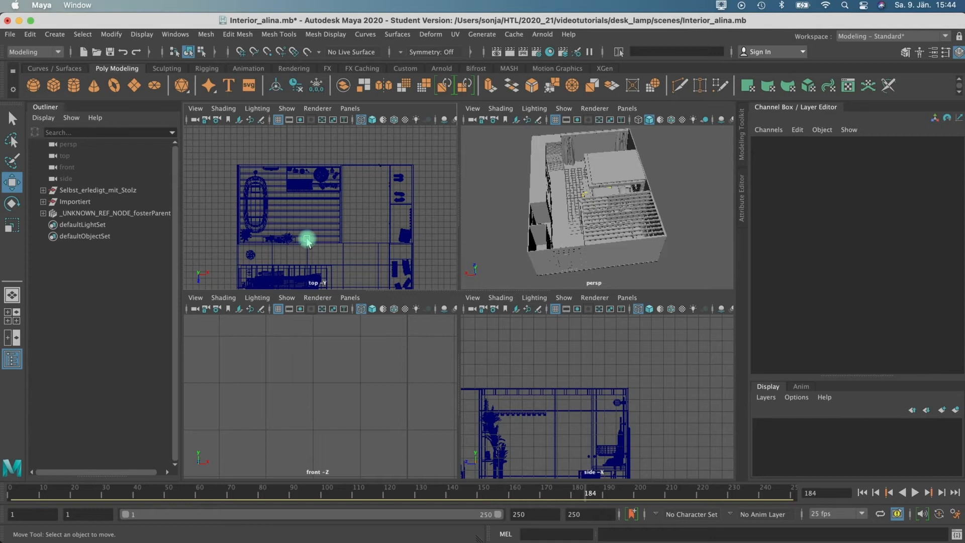
key("space")
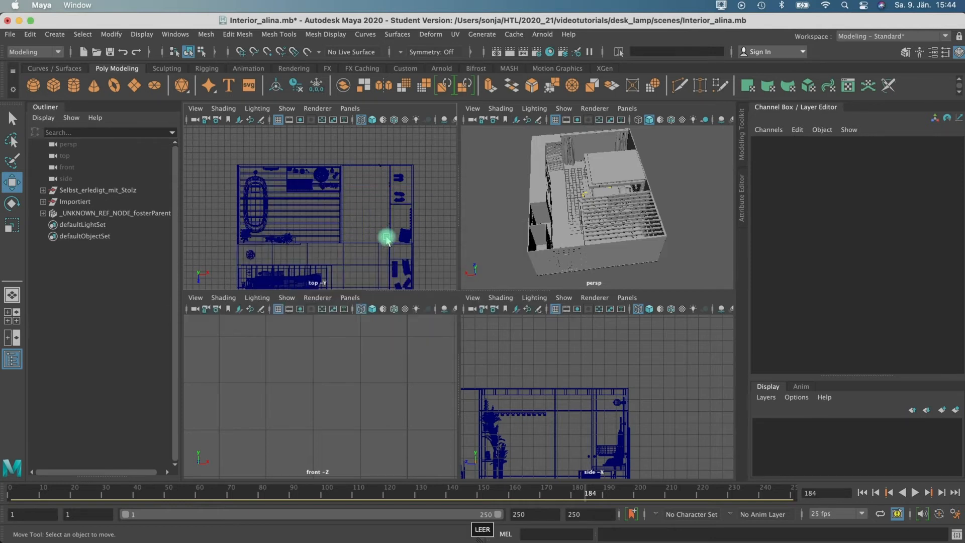
- Start an EP curve in the top view at the entrance, running along the aisle beside the bed and around the room's far end
left_click(53, 68)
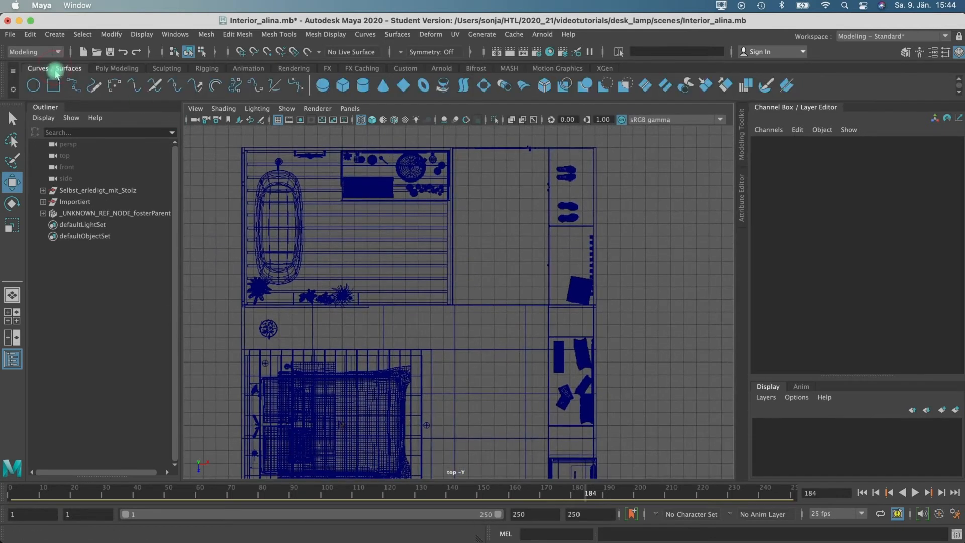
left_click(70, 86)
scroll(521, 241, "down", 1)
middle_click_drag(520, 239, 497, 170, "alt")
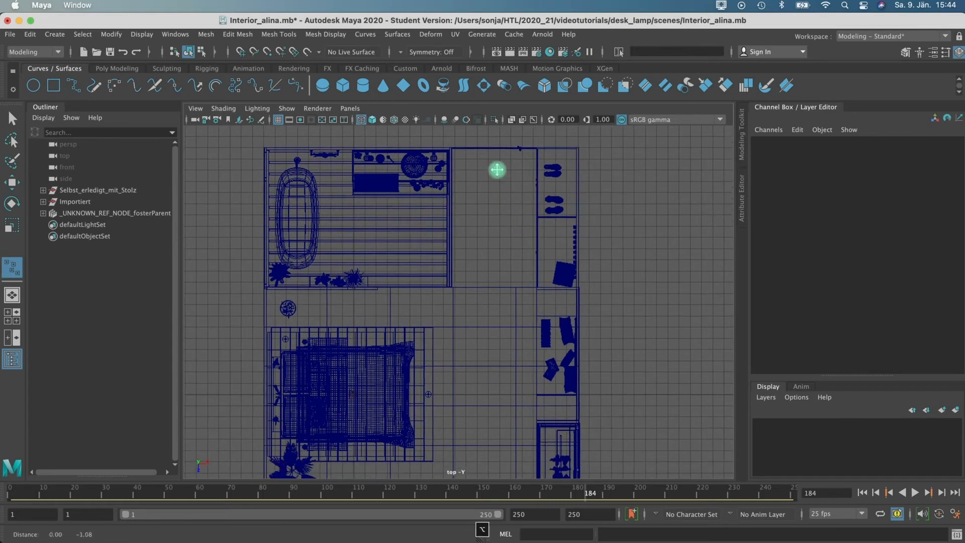
scroll(498, 169, "down", 5)
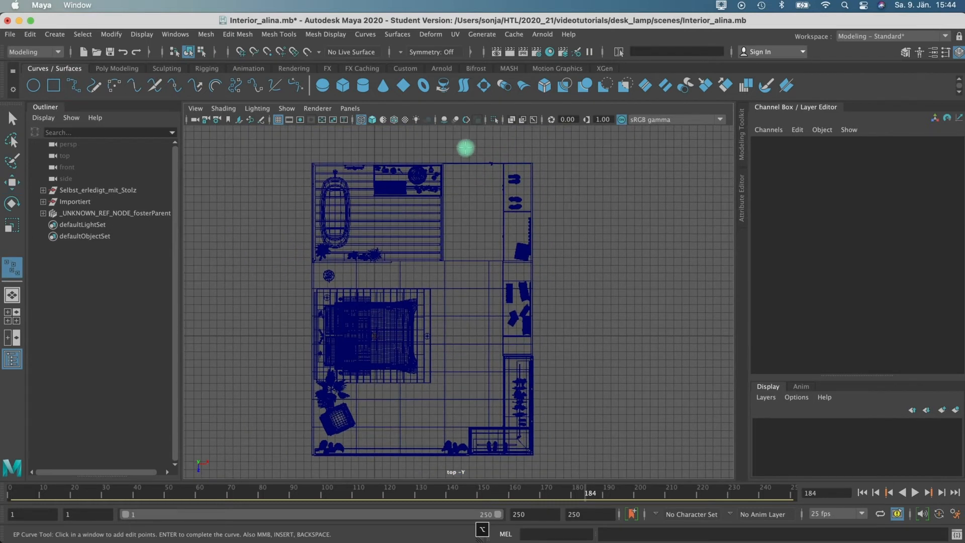
left_click(465, 156)
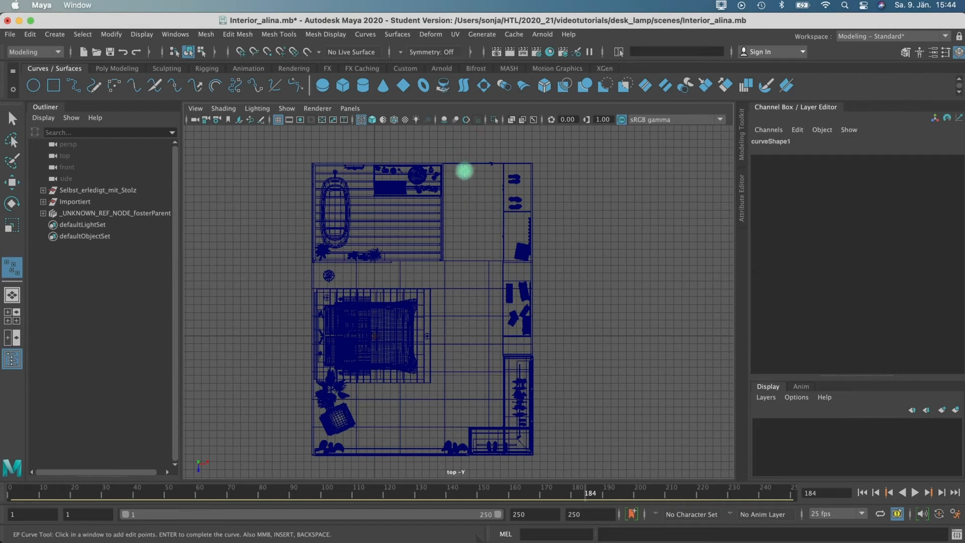
left_click(456, 171)
left_click_drag(473, 303, 477, 295)
left_click_drag(474, 382, 406, 334)
left_click(457, 413)
- Continue the EP curve across the bed into the bathroom, end it beside the bathtub, and finish the curve
left_click_drag(426, 288, 429, 222)
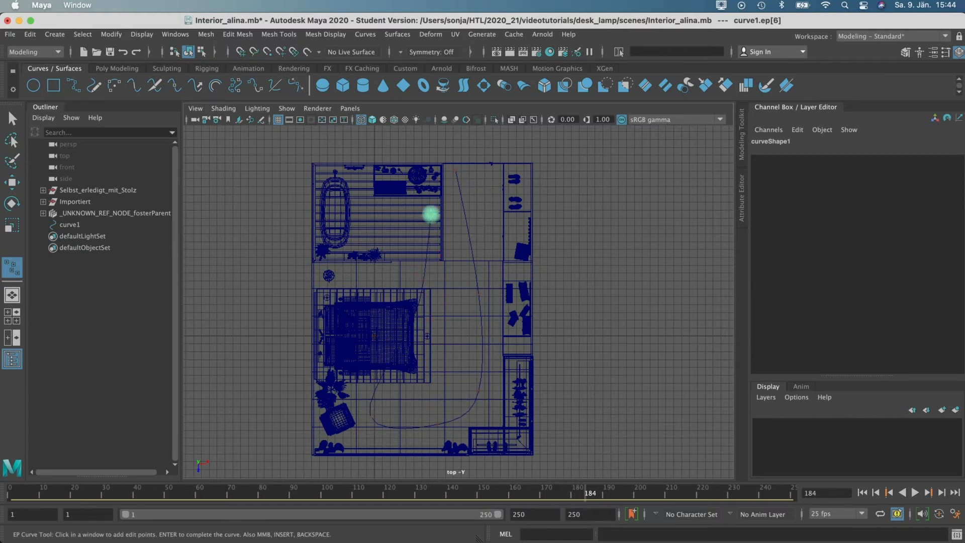
left_click(371, 196)
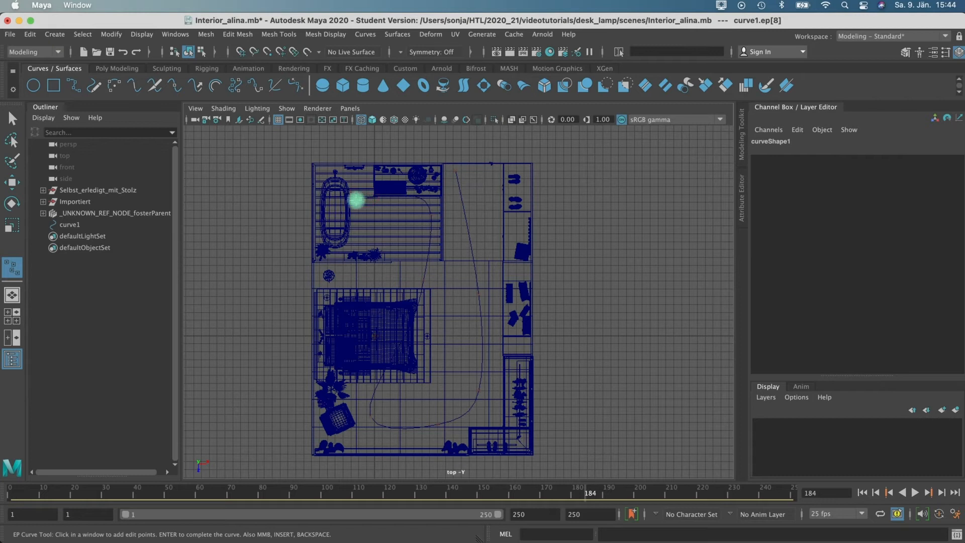
left_click_drag(345, 203, 345, 226)
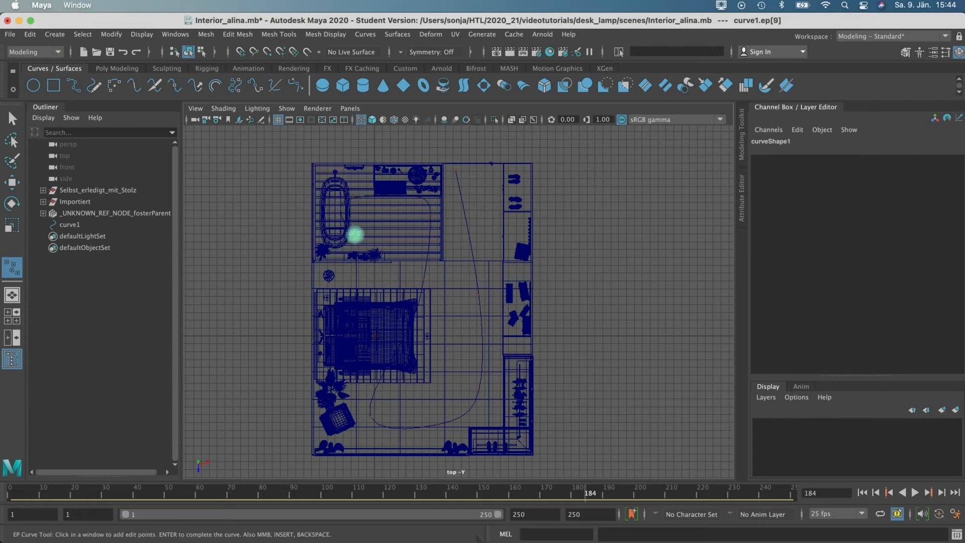
left_click(355, 238)
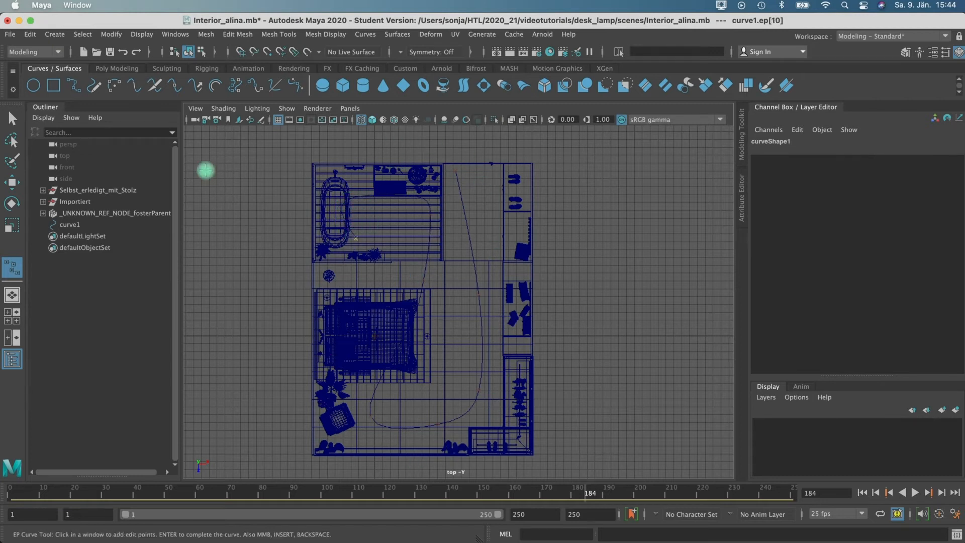
left_click(10, 113)
- Raise the curve to about 4.29 on the Y axis in the perspective view, and maximize that view
key("space")
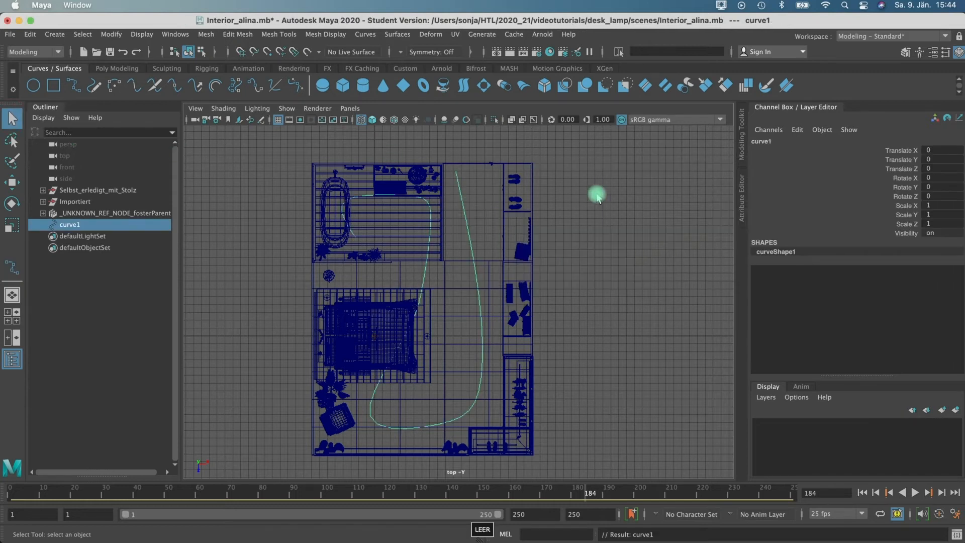
key("w")
left_click_drag(581, 202, 611, 141, "alt")
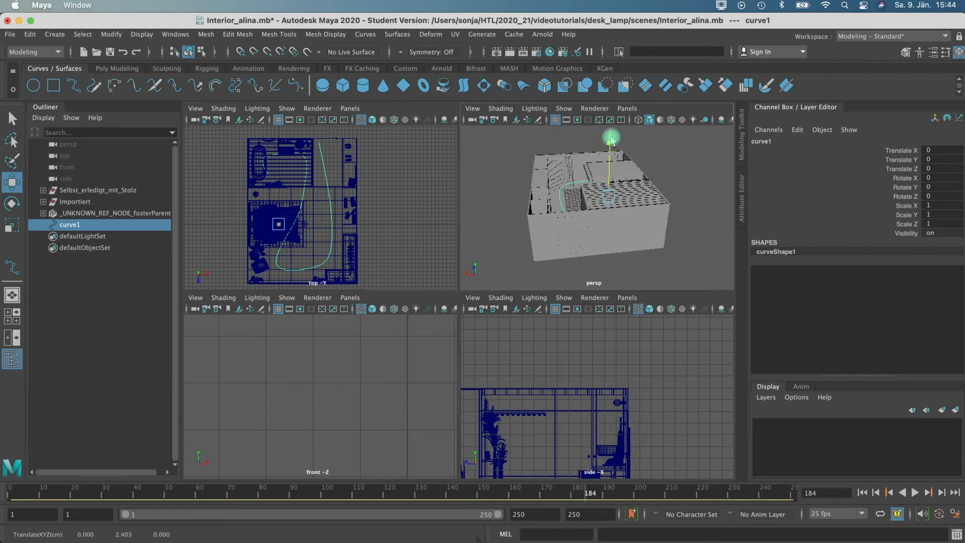
scroll(585, 192, "up", 5)
left_click_drag(583, 211, 523, 177, "alt")
key("space")
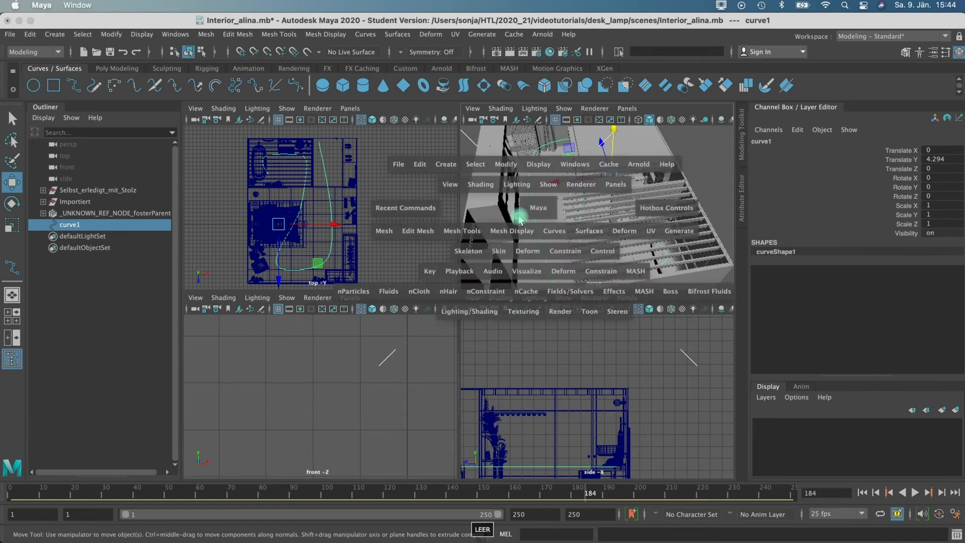
- Show the curve's control vertices and slightly adjust one vertex along the aisle
mouse_move(322, 248)
right_mouse_down()
mouse_move(292, 244)
mouse_move(322, 256)
right_mouse_up()
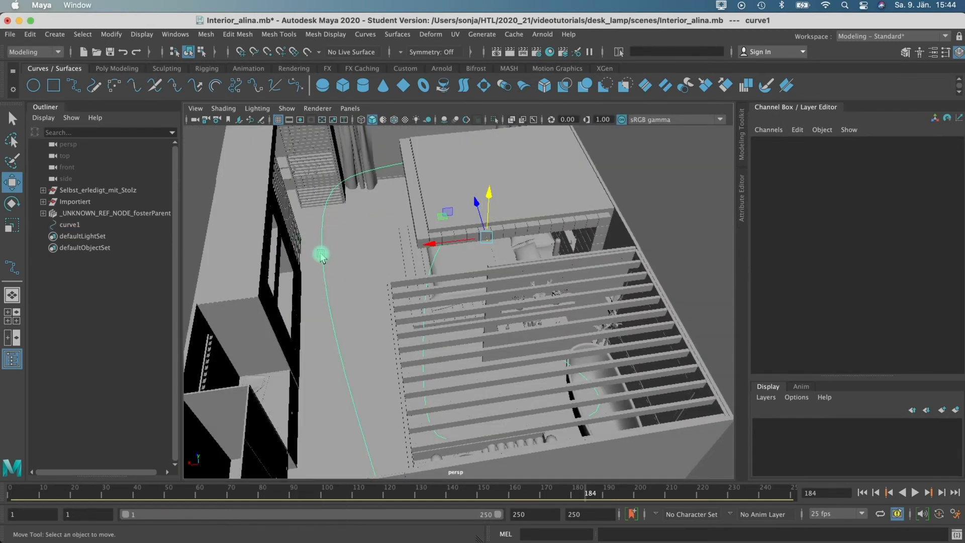
left_click_drag(306, 297, 313, 229)
left_click_drag(356, 258, 354, 327, "alt")
left_click_drag(325, 232, 275, 330)
left_click_drag(394, 278, 397, 236, "alt")
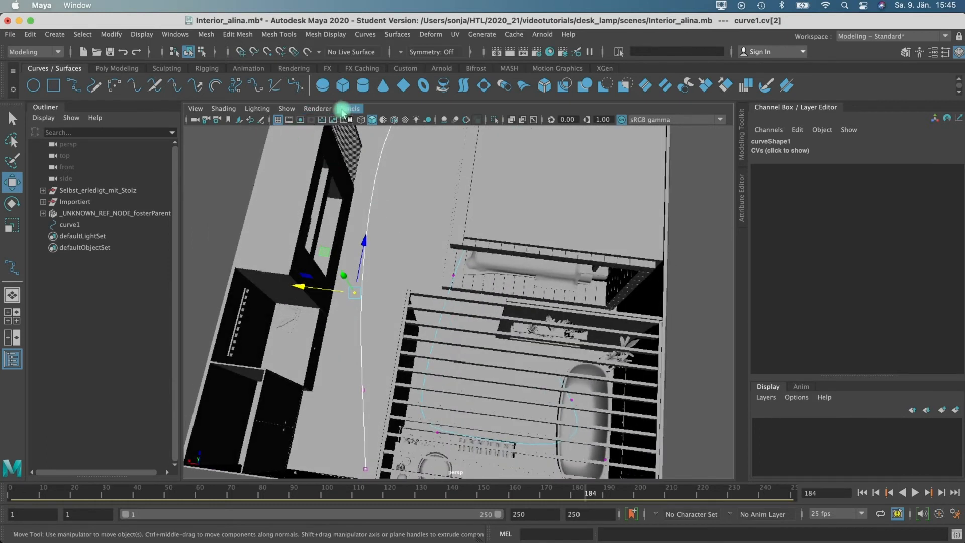
- Create a new perspective camera for the viewport and select it in the Outliner
left_click(350, 108)
mouse_move(375, 122)
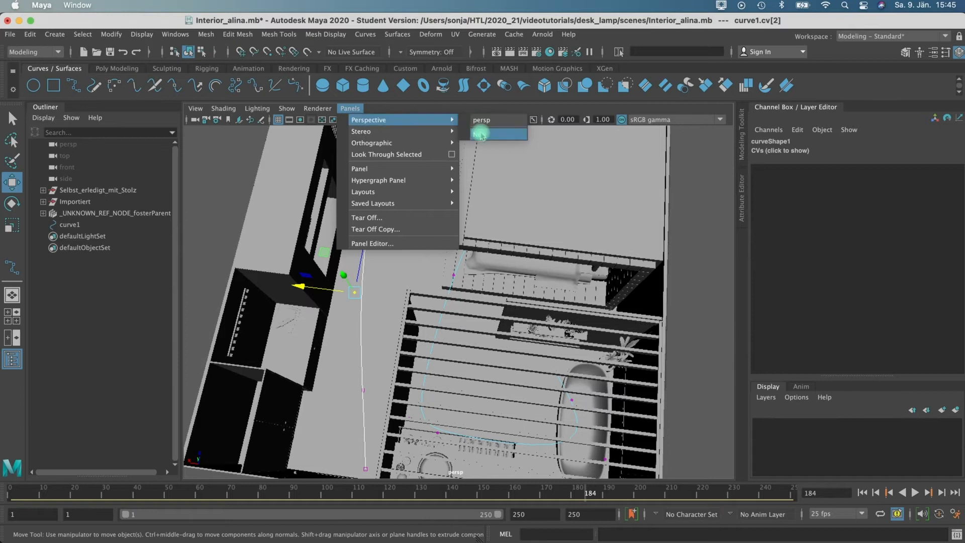
left_click(484, 143)
left_click(70, 236)
- Look through the new camera and position it at the entrance, facing along the curve through the aisle
left_click_drag(403, 327, 419, 343, "alt")
right_click_drag(420, 343, 475, 336, "alt")
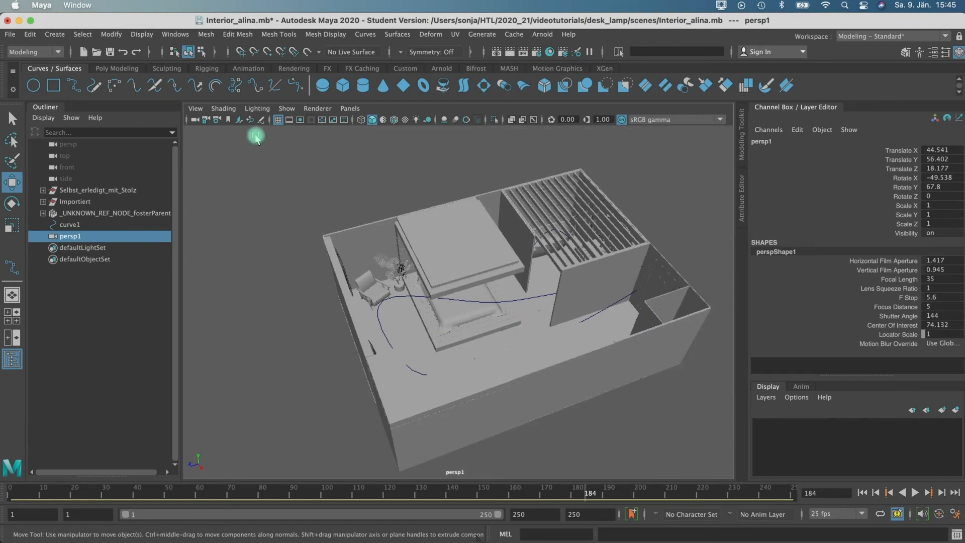
left_click(351, 108)
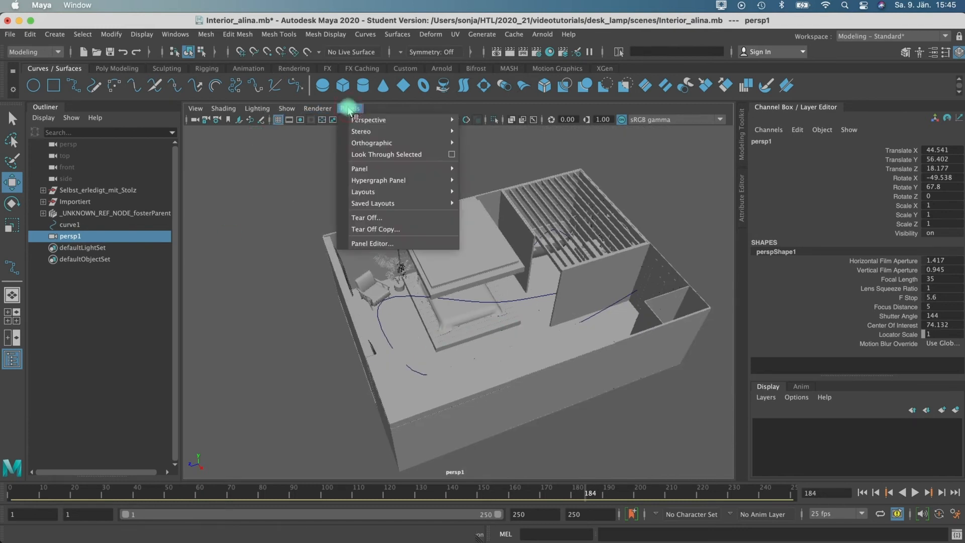
left_click_drag(552, 295, 527, 308, "alt")
scroll(527, 306, "up", 5)
middle_click_drag(463, 295, 454, 349, "alt")
left_click_drag(454, 349, 526, 227, "alt")
middle_click_drag(526, 226, 595, 284, "alt")
scroll(595, 284, "up", 5)
left_click_drag(595, 285, 594, 246, "alt")
middle_click_drag(594, 246, 399, 332, "alt")
scroll(682, 271, "up", 5)
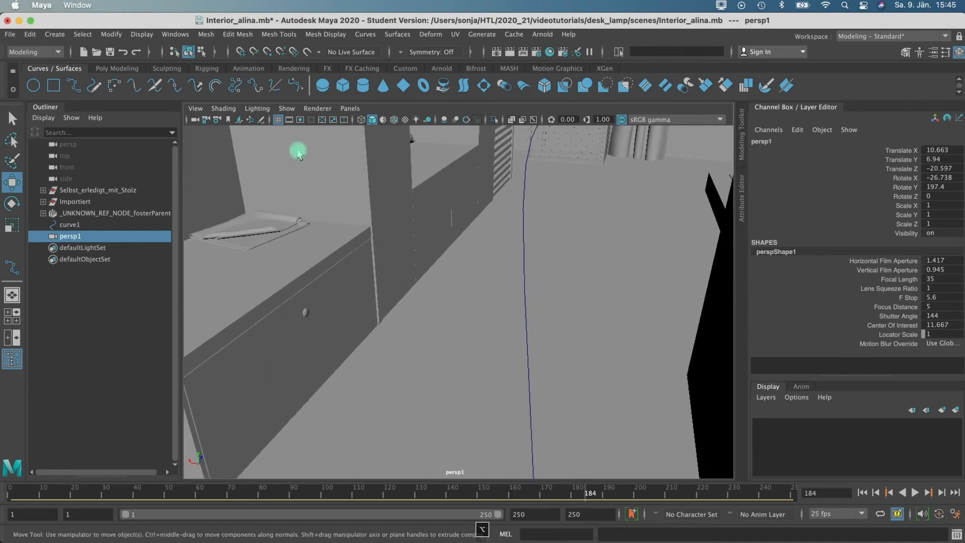
- Return to the original persp view and add the curve to the selection with the new camera
left_click(351, 109)
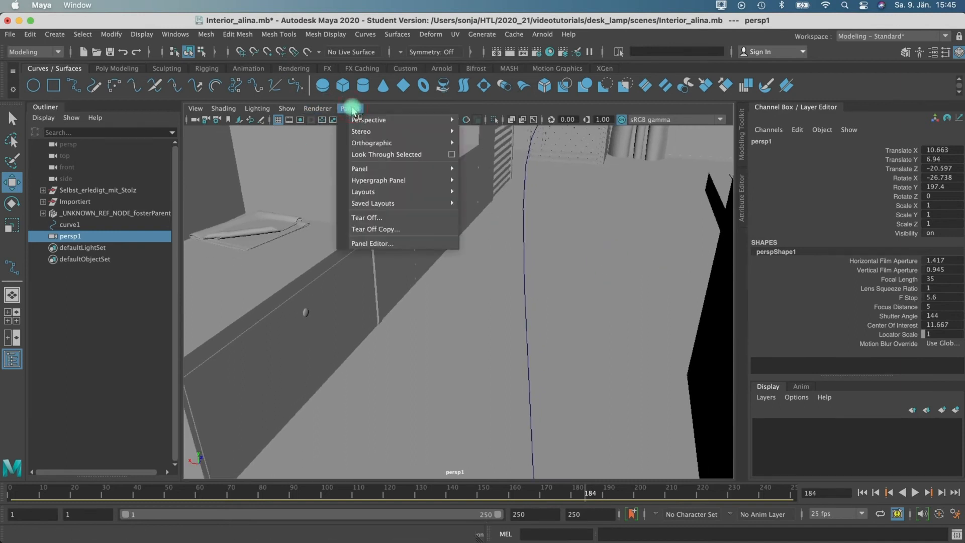
mouse_move(394, 122)
left_click(494, 120)
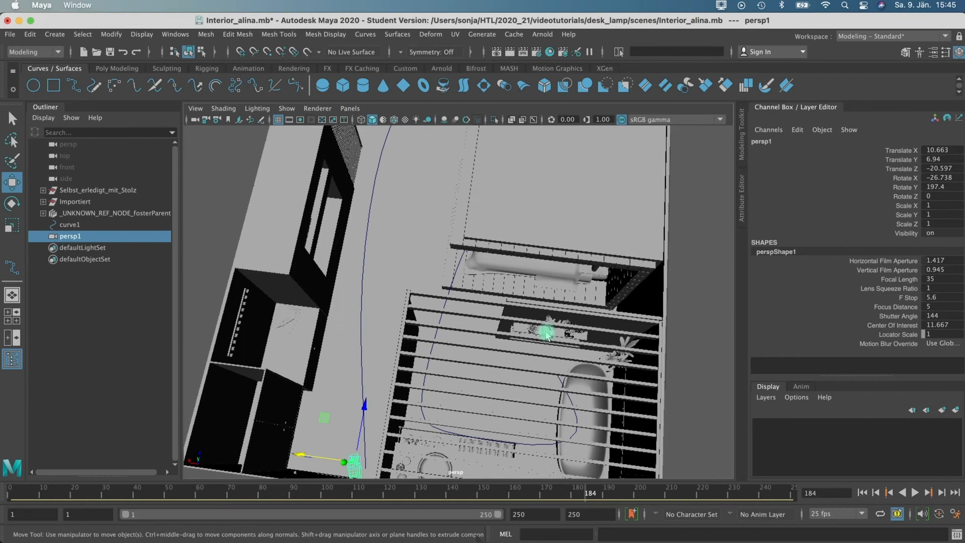
left_click_drag(380, 423, 459, 317, "alt")
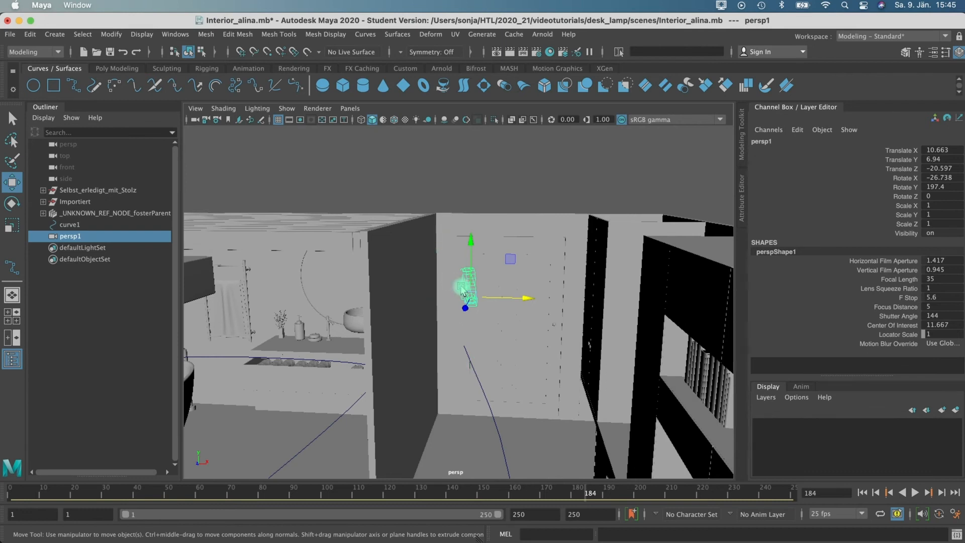
left_click(490, 406, "shift")
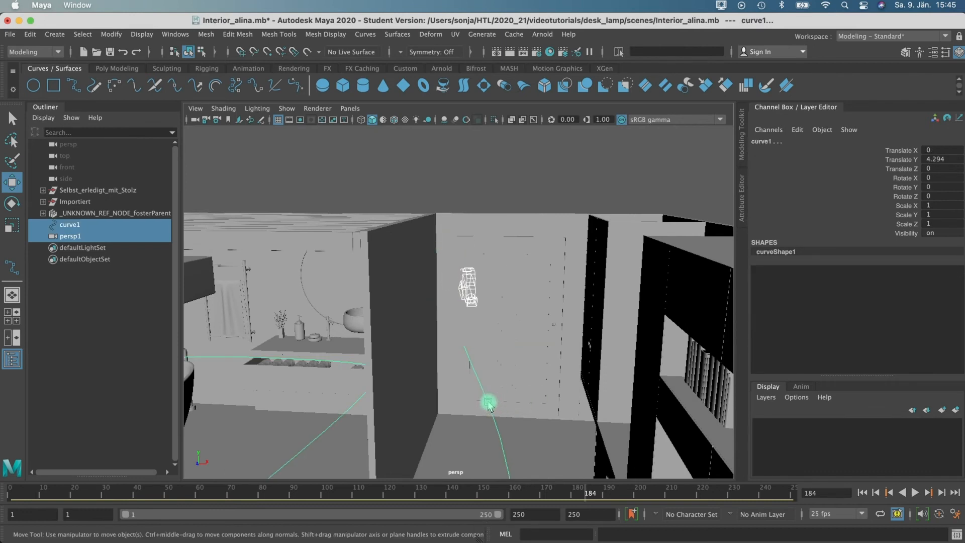
- Switch to the Animation menu set and open the Attach to Motion Path options
left_click(403, 35)
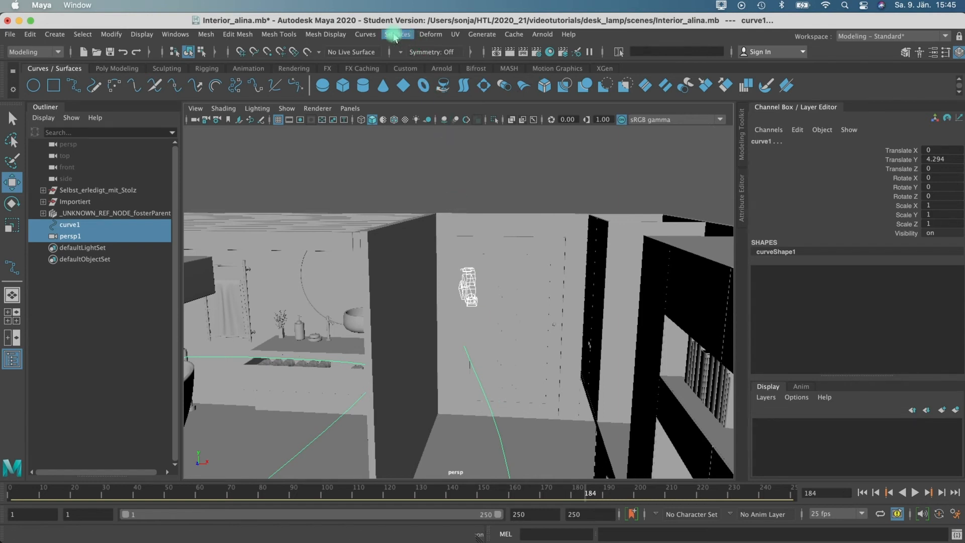
left_click(60, 52)
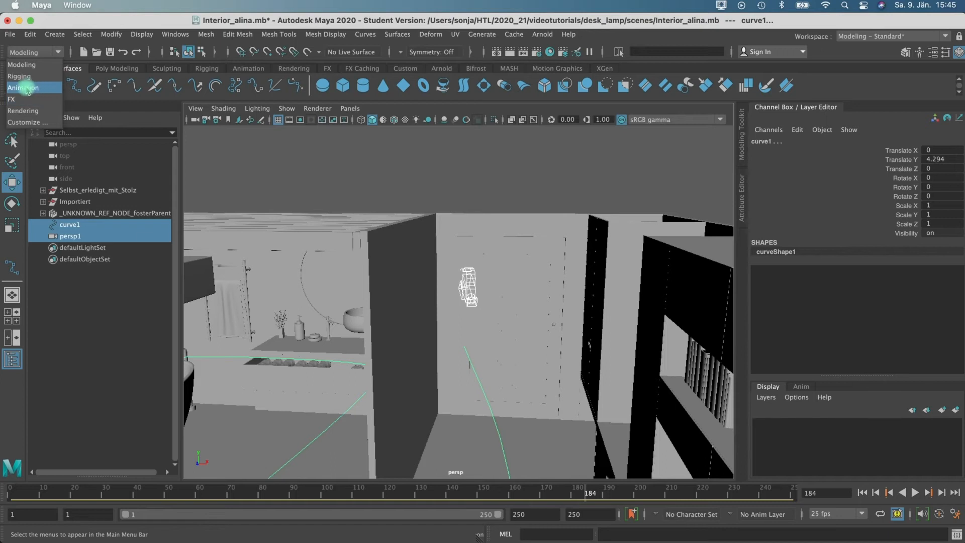
left_click(26, 88)
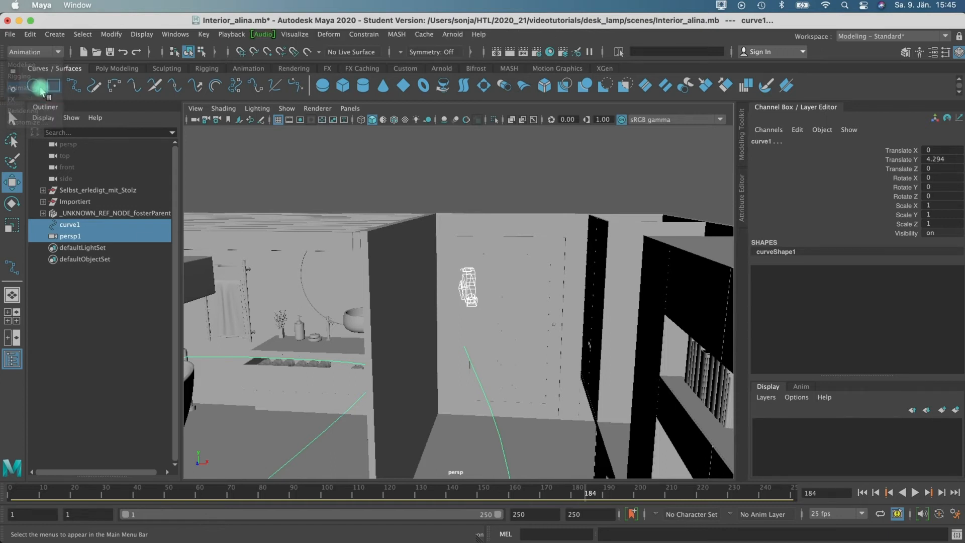
left_click(362, 35)
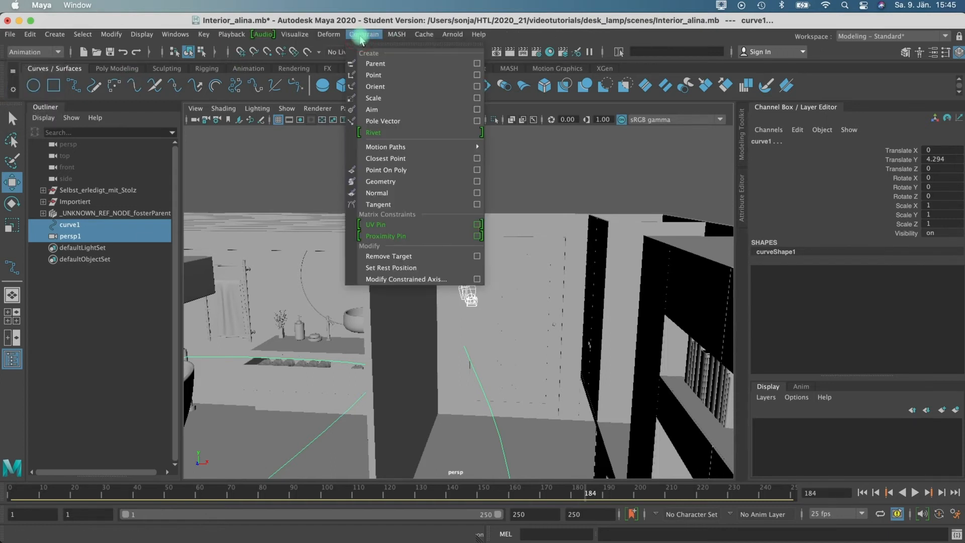
left_click(408, 148)
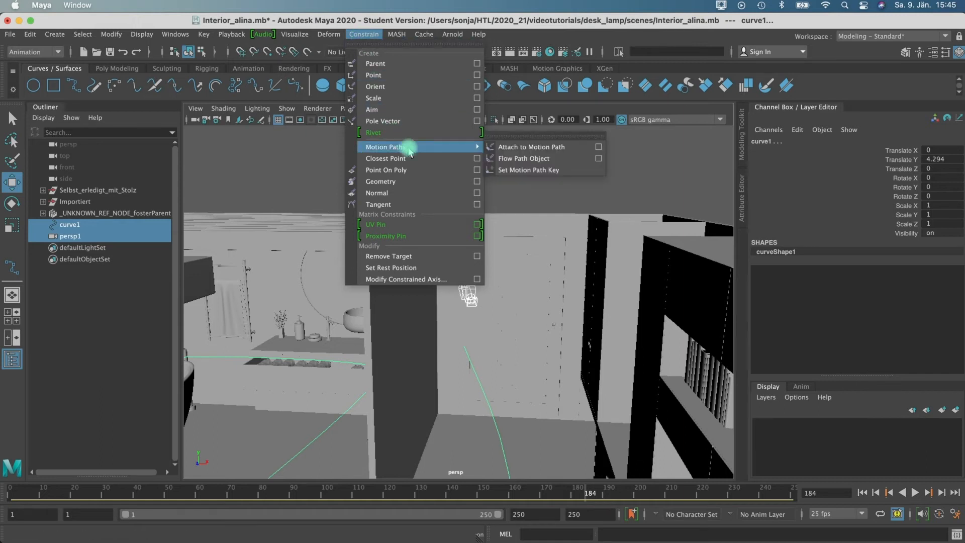
left_click(597, 146)
- Attach the camera to the curve using the Time Slider range, Follow enabled, front axis X and up axis Y
left_click_drag(530, 200, 769, 120)
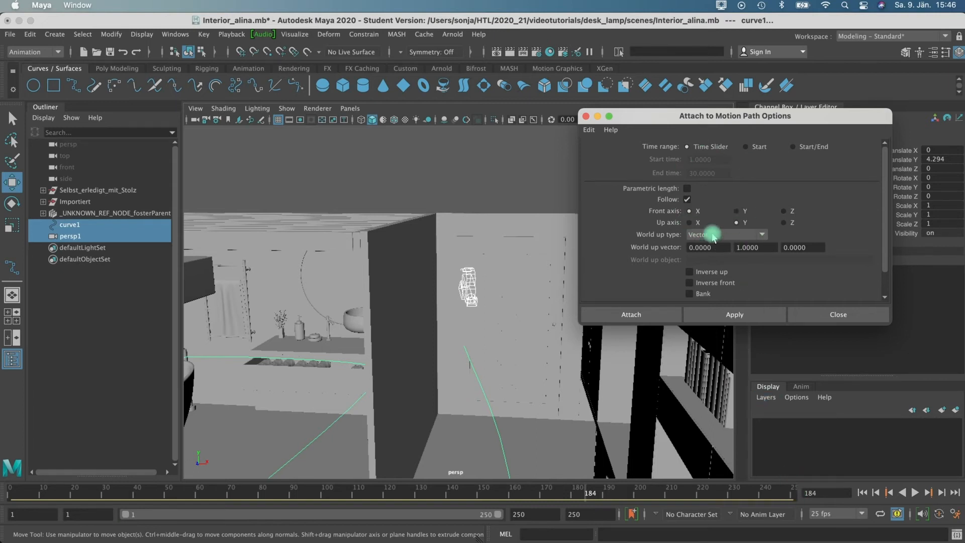
left_click(686, 199)
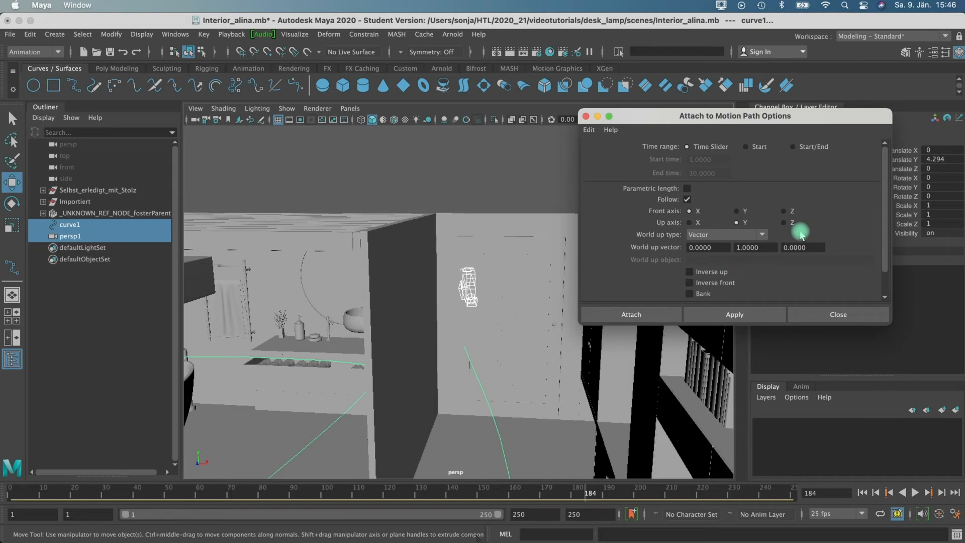
left_click_drag(888, 222, 888, 251)
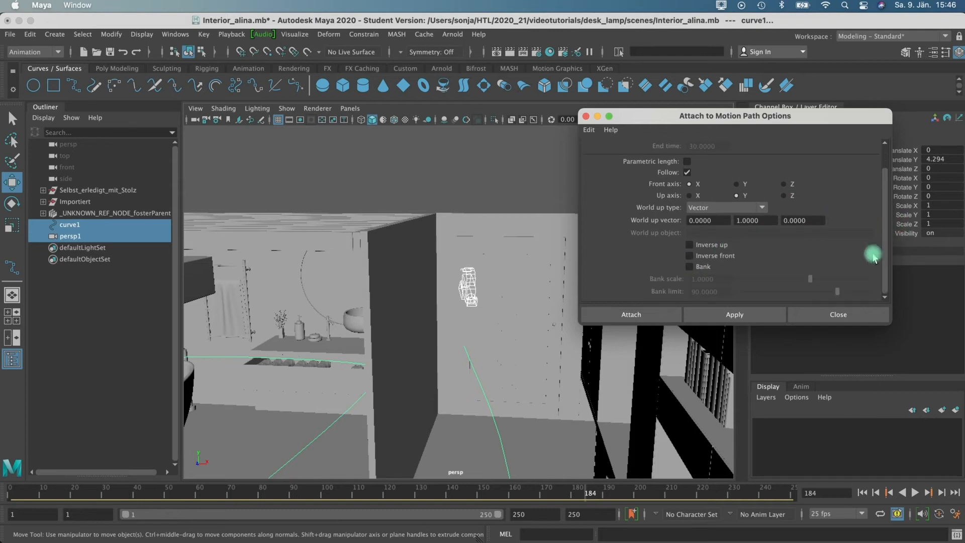
left_click(647, 316)
- Scrub the timeline to examine the camera's movement and orientation along the path, stopping at frame 29
left_click_drag(432, 347, 480, 332, "alt")
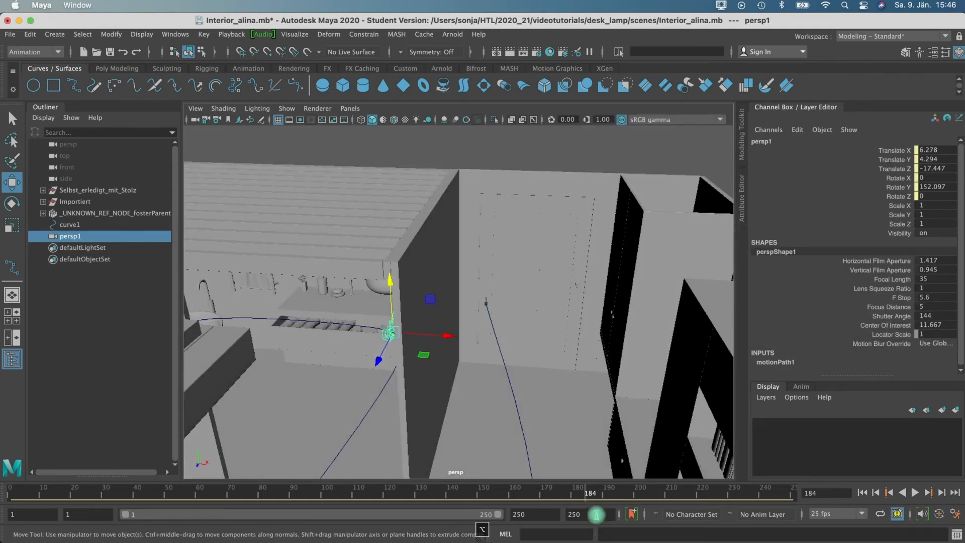
left_click_drag(580, 495, 353, 520)
scroll(373, 435, "down", 10)
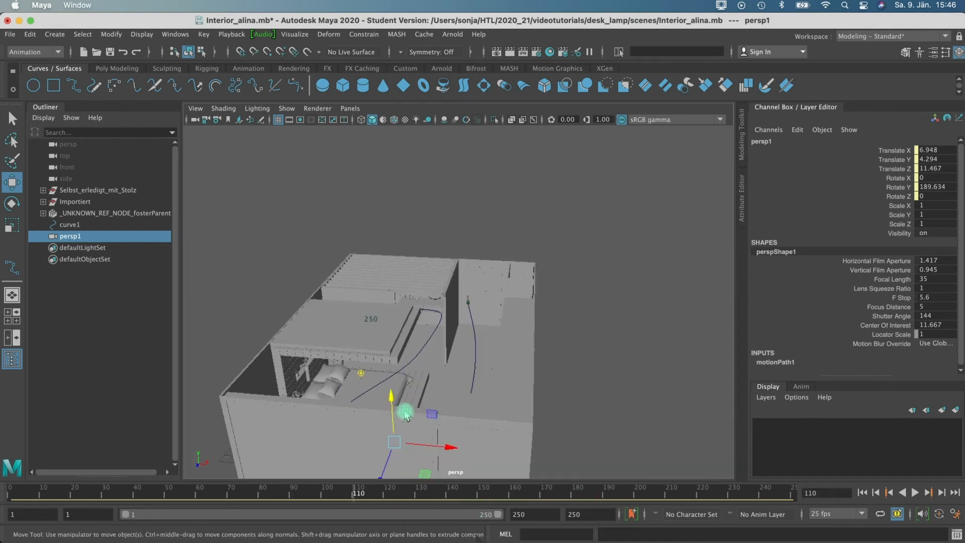
left_click_drag(432, 347, 403, 401, "alt")
middle_click_drag(427, 370, 459, 281, "alt")
left_click_drag(326, 495, 8, 471)
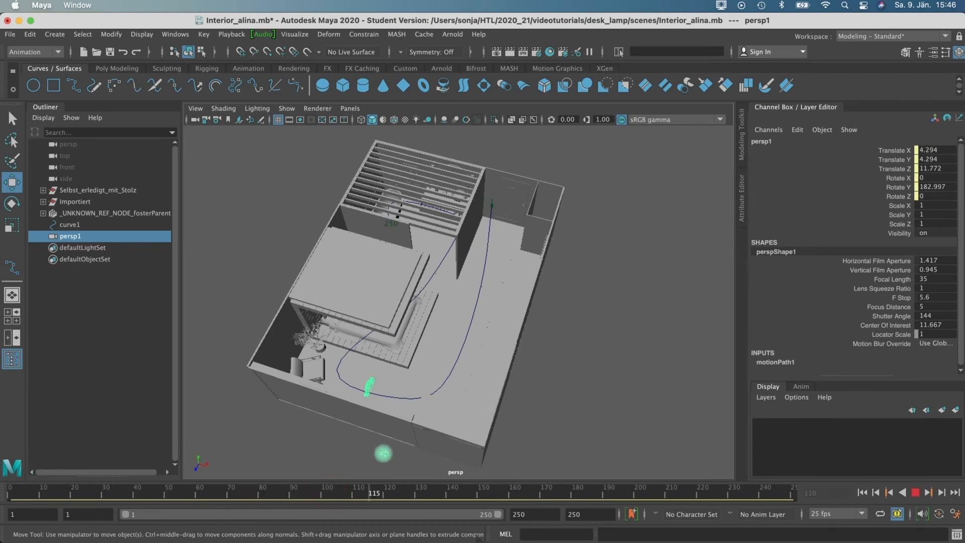
left_click(559, 487)
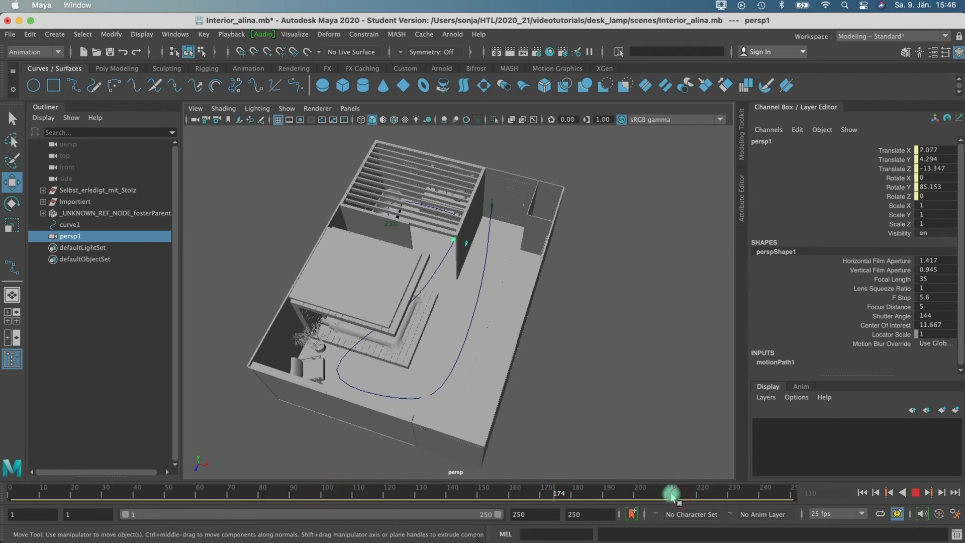
left_click_drag(564, 499, 8, 479)
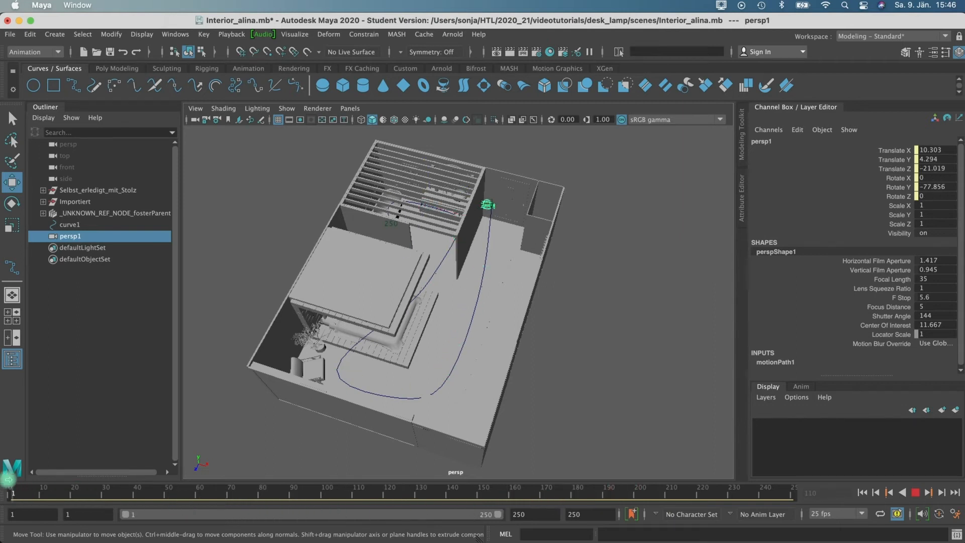
left_click_drag(186, 489, 408, 485)
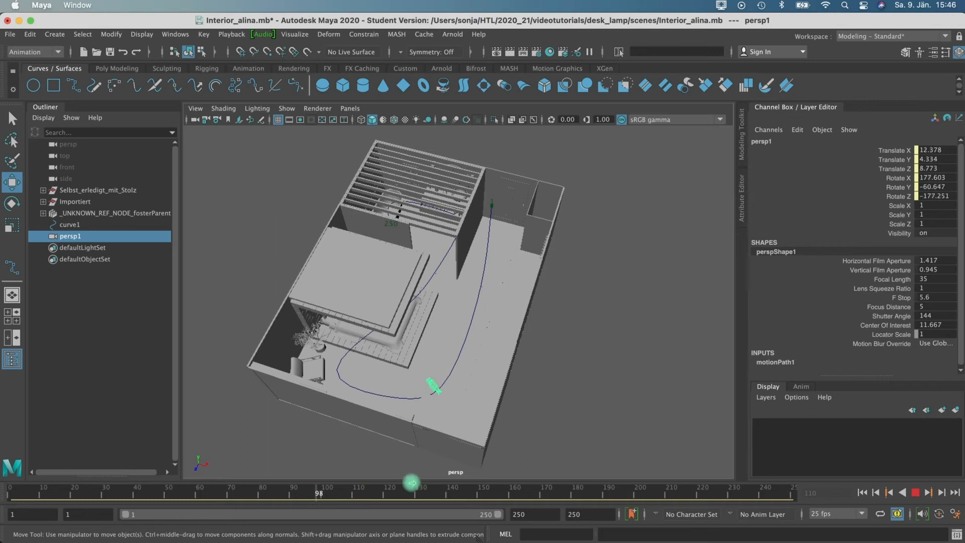
left_click_drag(523, 457, 103, 492)
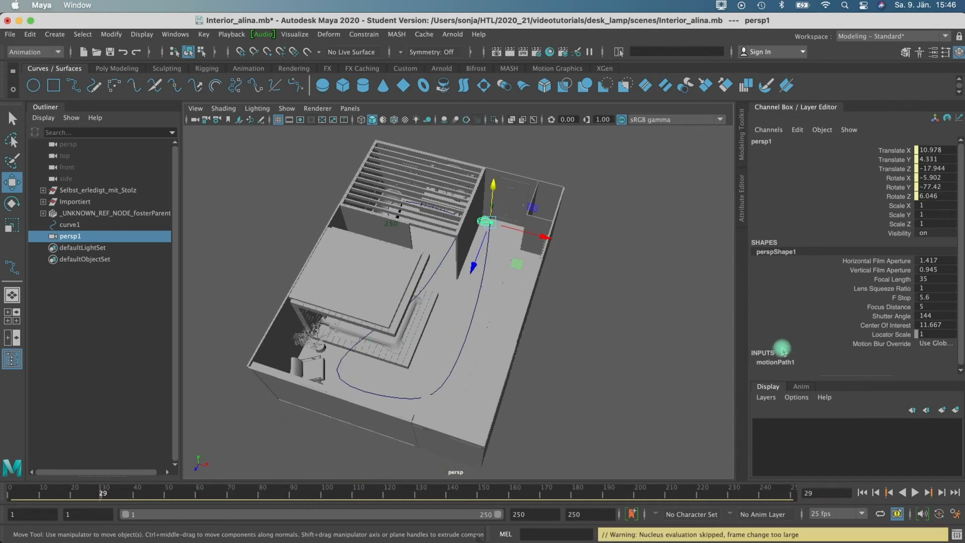
- Open the attached camera's motionPath1 attributes in the Attribute Editor
left_click(483, 225)
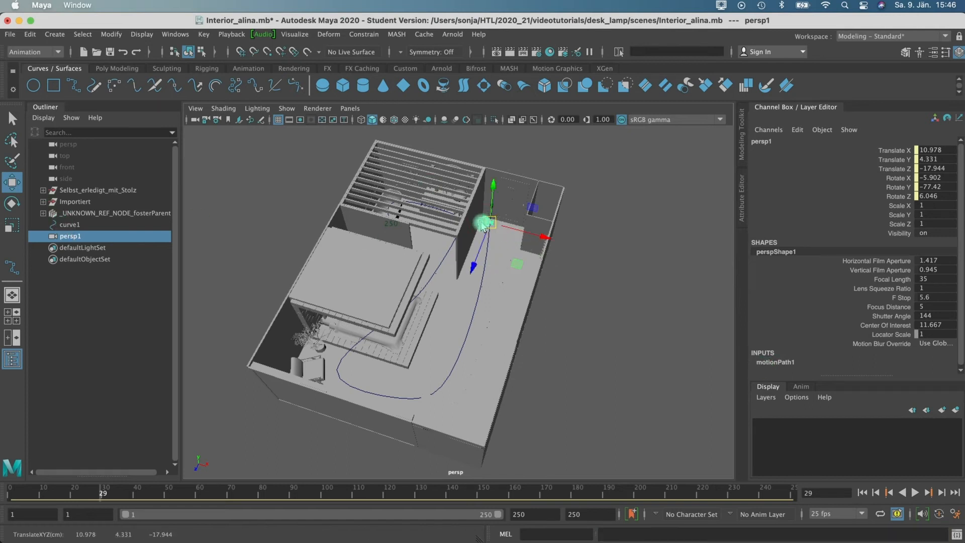
left_click(935, 52)
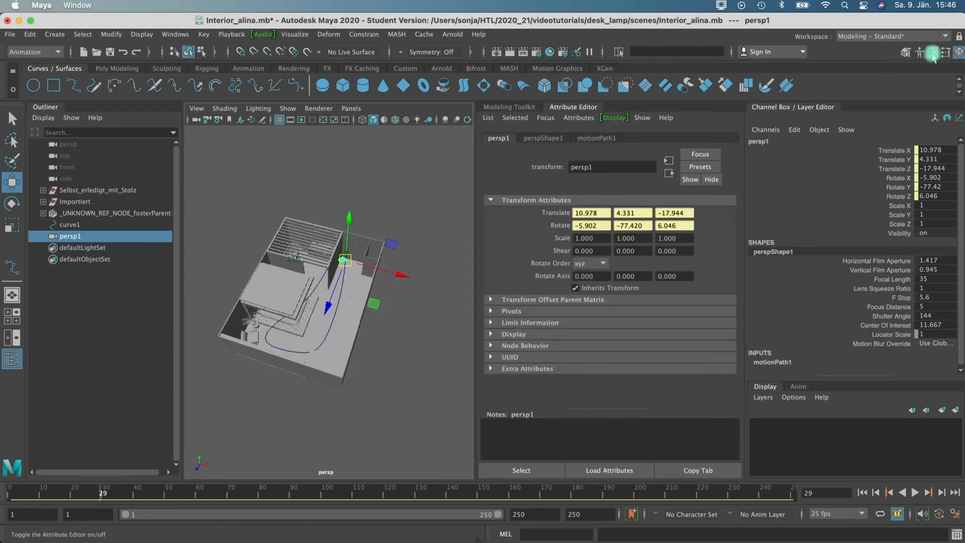
left_click(759, 361)
left_click(372, 211)
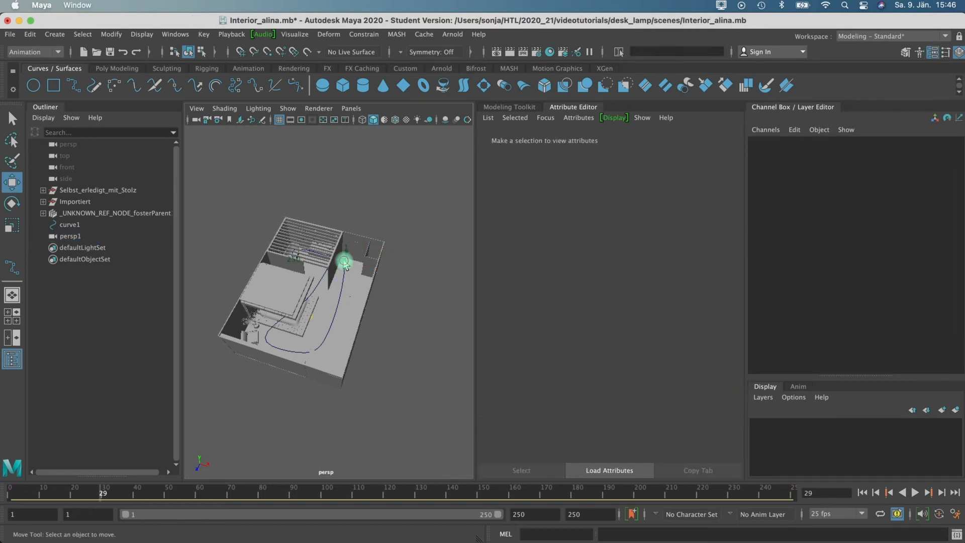
left_click(343, 260)
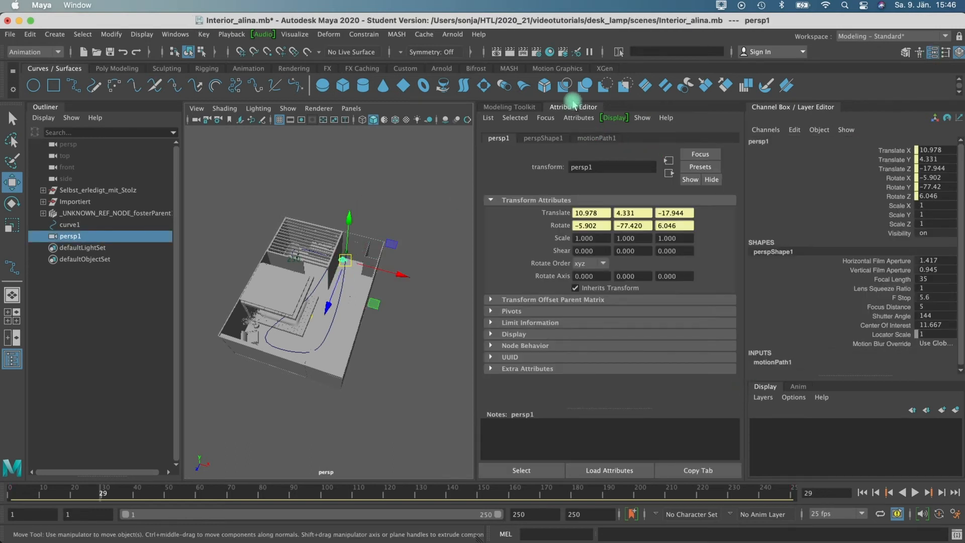
left_click(598, 139)
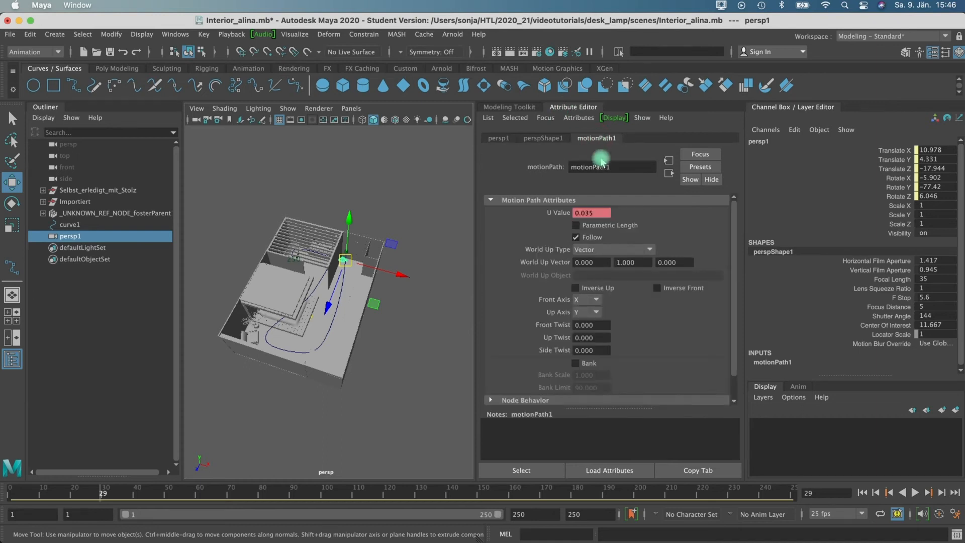
right_click_drag(303, 293, 367, 287, "alt")
- Try Y as the motion path's front axis and settle on Z
left_click(597, 300)
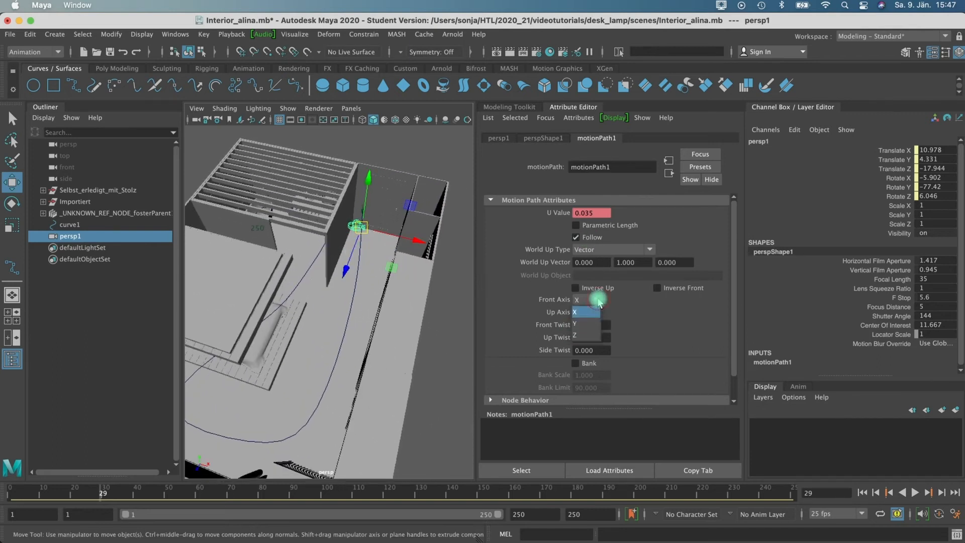
left_click(579, 324)
left_click(598, 300)
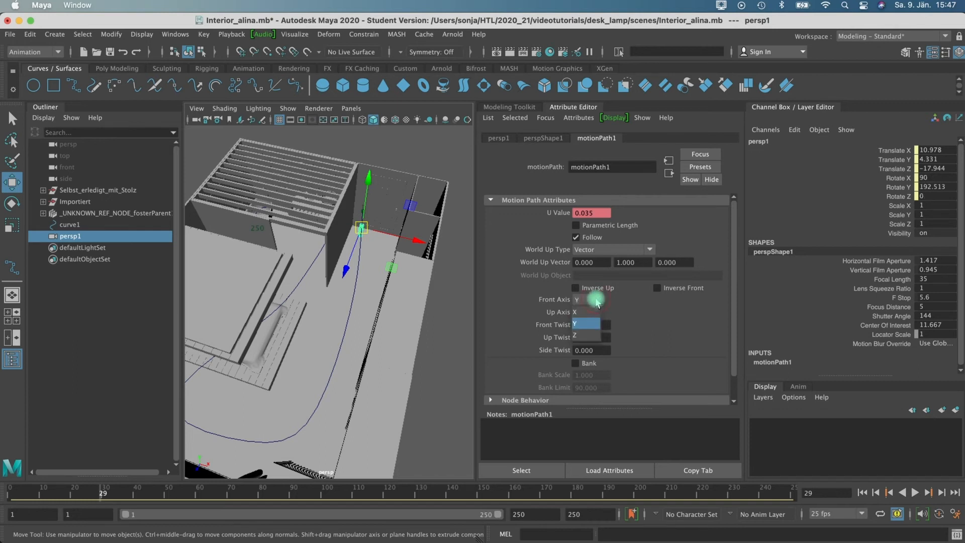
left_click(578, 336)
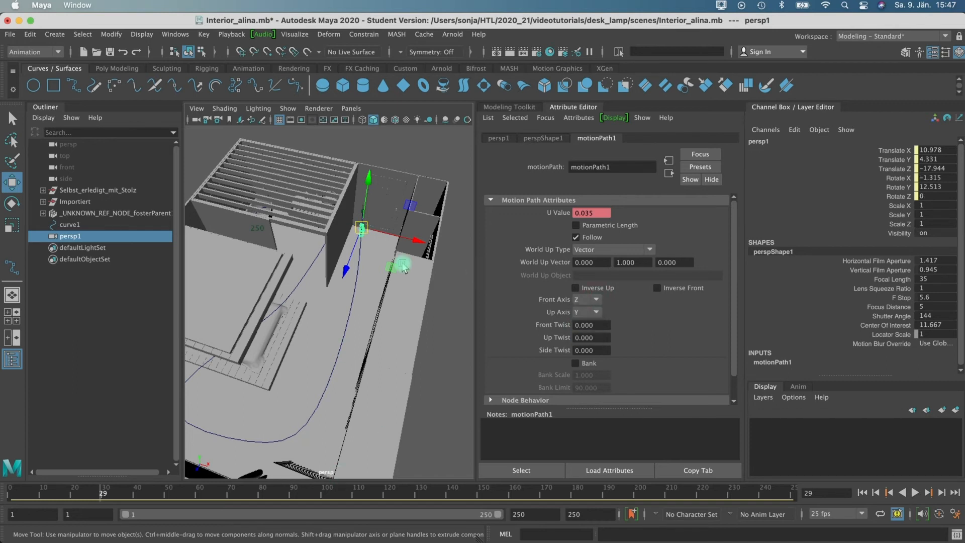
- Play the animation briefly and view the camera up close to check which way it faces along the curve
scroll(394, 235, "up", 5)
scroll(395, 235, "down", 2)
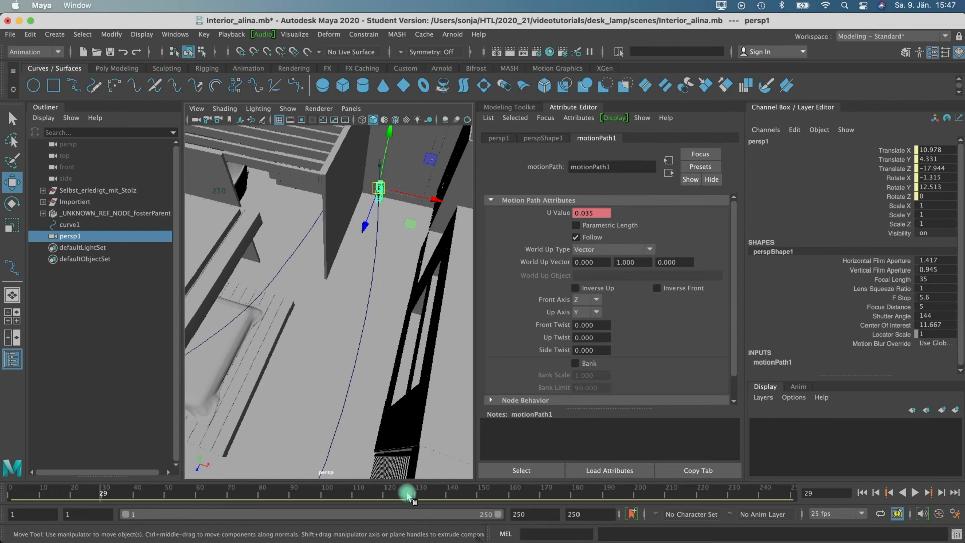
key("alt+v")
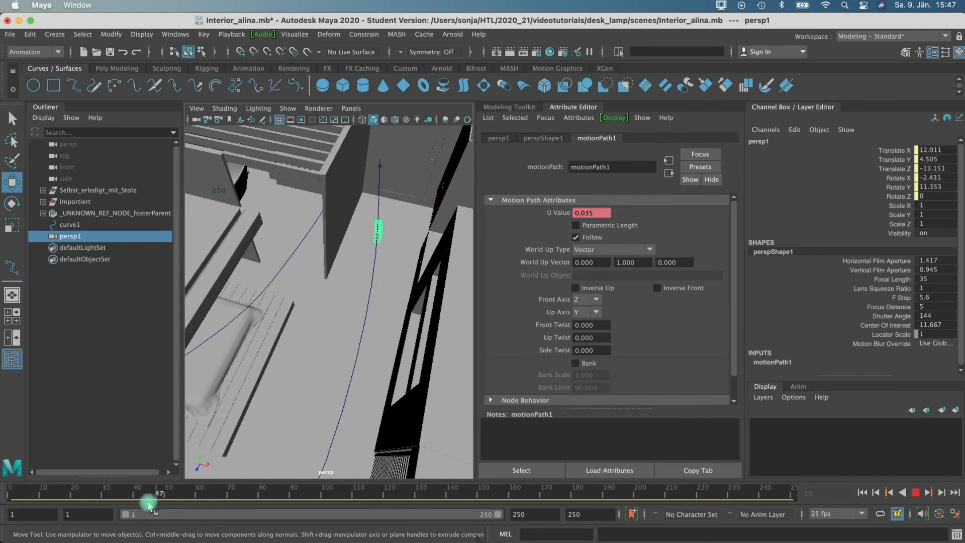
left_click_drag(346, 252, 415, 211, "alt")
middle_click_drag(391, 228, 179, 294, "alt")
left_click_drag(224, 270, 381, 281, "alt")
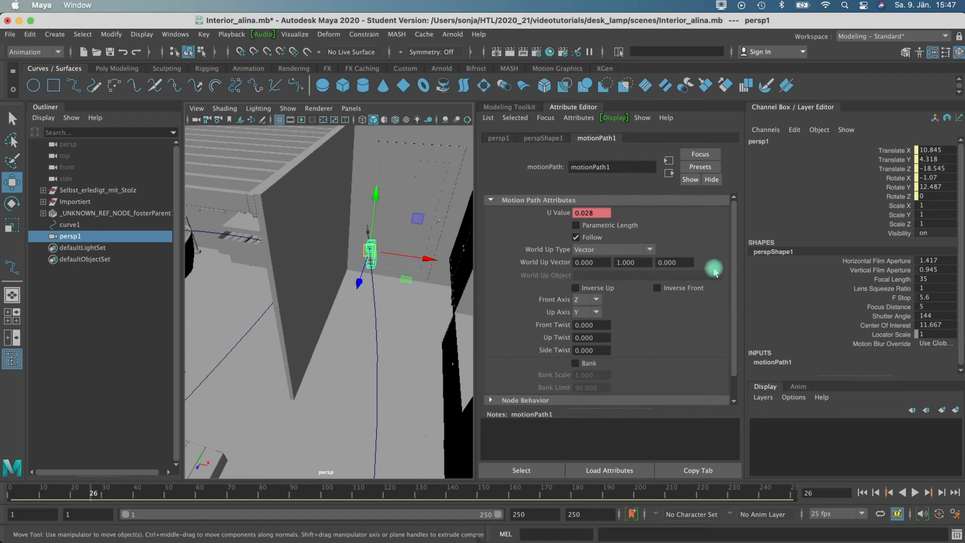
- Enable Inverse Front on the motion path and inspect the camera's facing direction up close
left_click(658, 290)
left_click_drag(377, 296, 351, 241, "alt")
right_click_drag(351, 241, 465, 289, "alt")
middle_click_drag(341, 326, 910, 277, "alt")
middle_click_drag(429, 317, 288, 344, "alt")
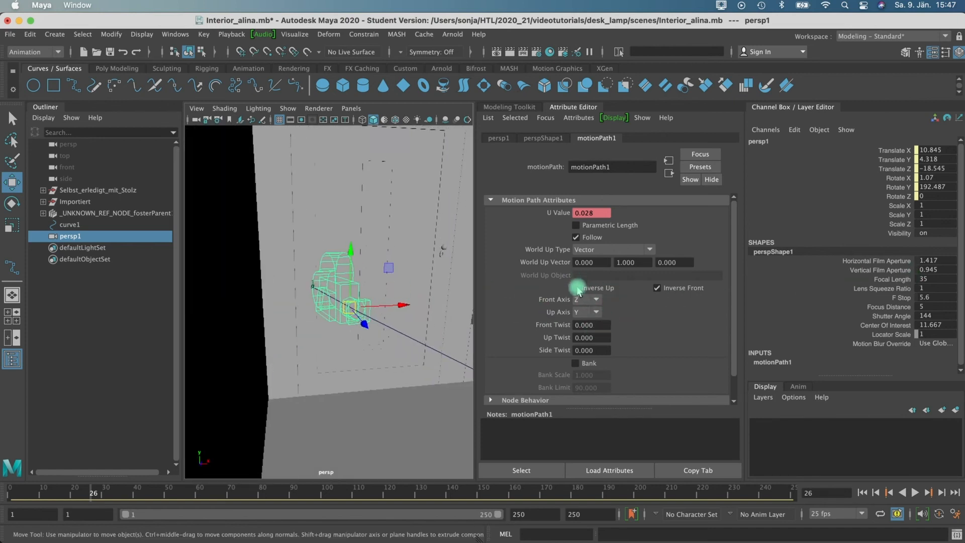
- Try X as the motion path's up axis and return it to Y, keeping Inverse Front enabled
left_click(657, 288)
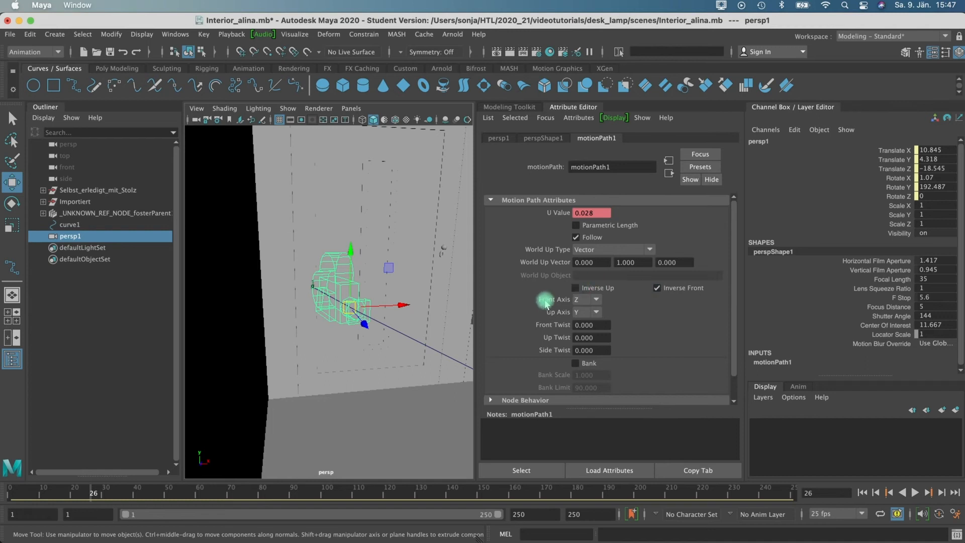
left_click(596, 313)
left_click(593, 320)
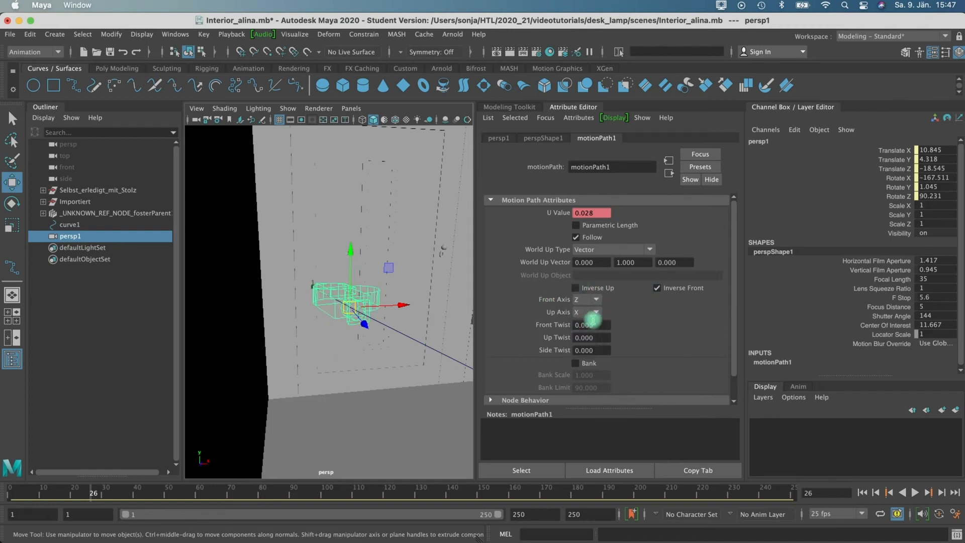
left_click(597, 313)
left_click(585, 322)
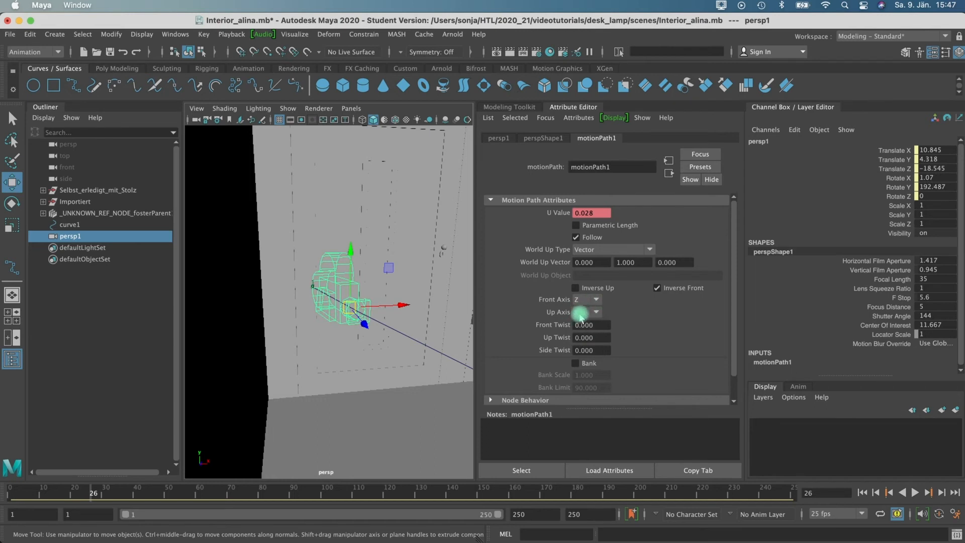
left_click(589, 312)
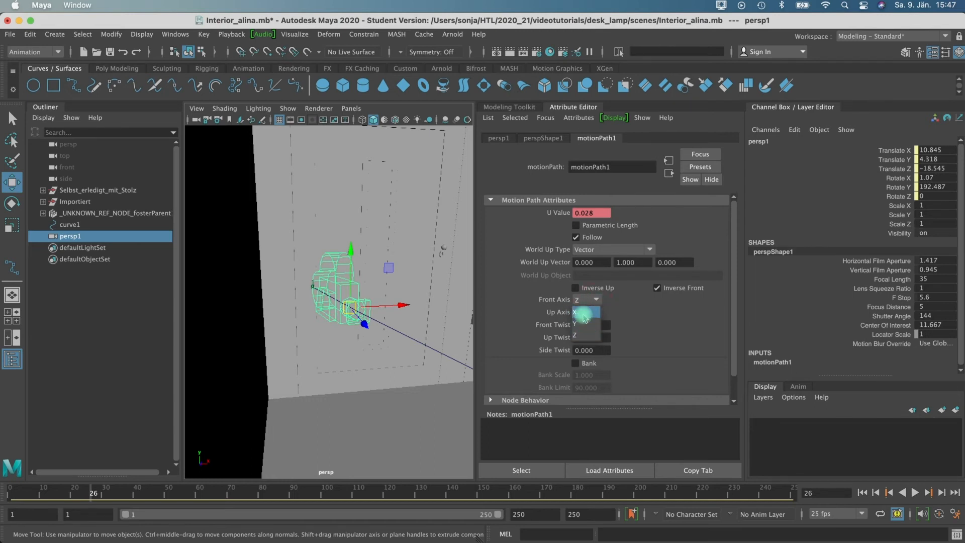
left_click(570, 313)
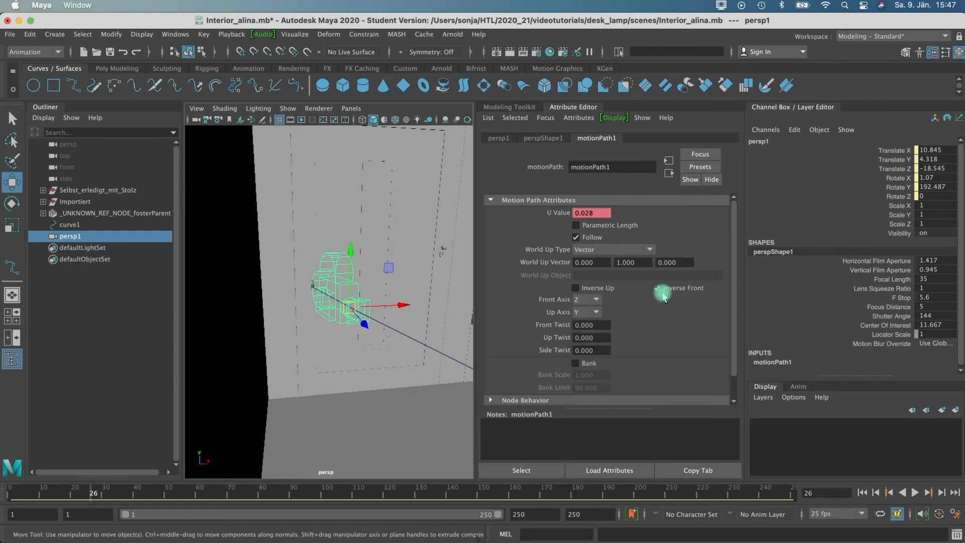
- Enable Bank on the motion path and move to frame 100 to check the camera's tilt in the bend
left_click(576, 363)
left_click_drag(372, 327, 202, 236, "alt")
right_click_drag(203, 236, 274, 330, "alt")
mouse_move(322, 495)
left_mouse_down()
mouse_move(273, 495)
mouse_move(328, 495)
left_mouse_up()
right_click_drag(370, 377, 406, 336, "alt")
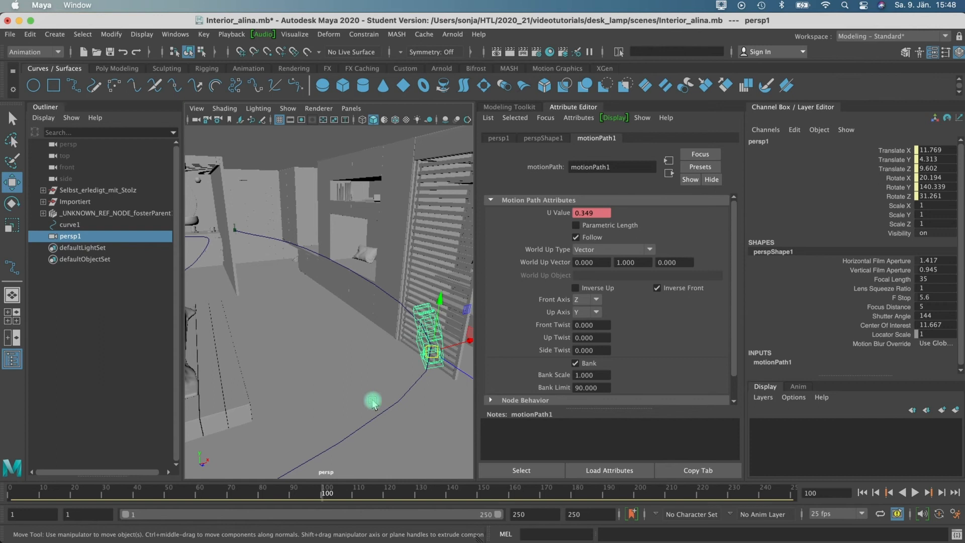
- Compare the camera's tilt at frame 100 with Bank off and on, leaving it enabled
left_click(576, 365)
left_click(576, 364)
left_click(576, 365)
left_click(576, 365)
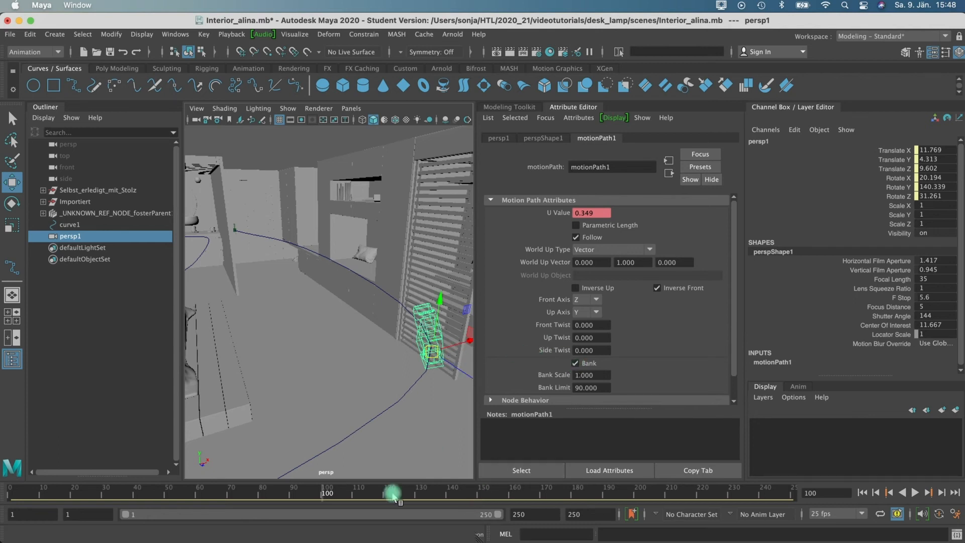
- Scrub the timeline and view the whole path to examine the camera's banking through the bends, stopping at frame 137
left_click_drag(357, 496, 316, 495)
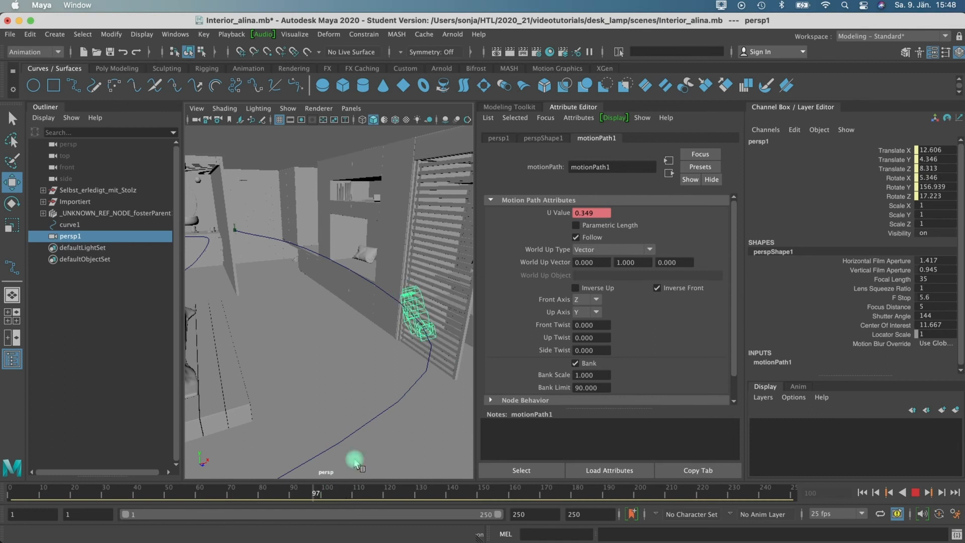
left_click_drag(412, 328, 391, 332, "alt")
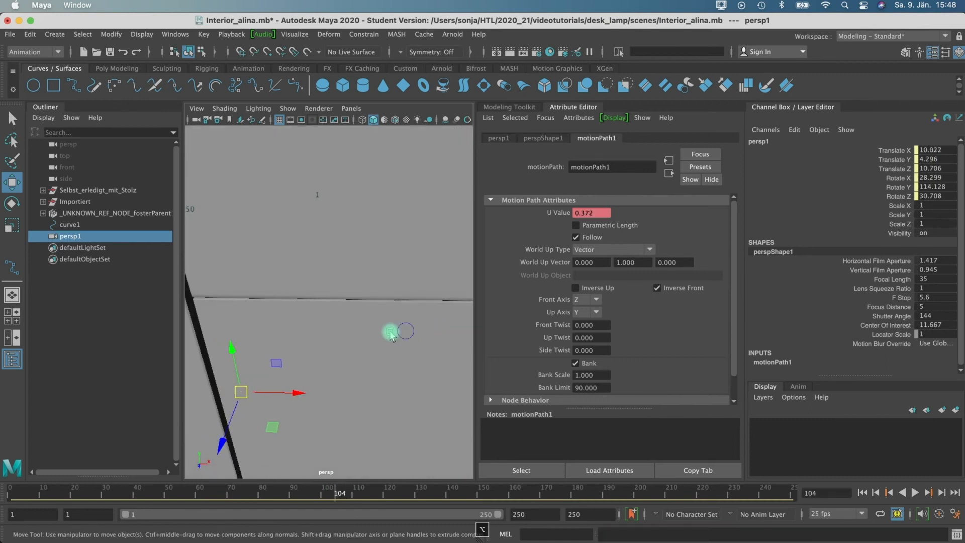
right_click_drag(390, 331, 301, 351, "alt")
left_click_drag(302, 352, 356, 342, "alt")
right_click_drag(355, 342, 418, 336, "alt")
middle_click_drag(354, 331, 357, 323, "alt")
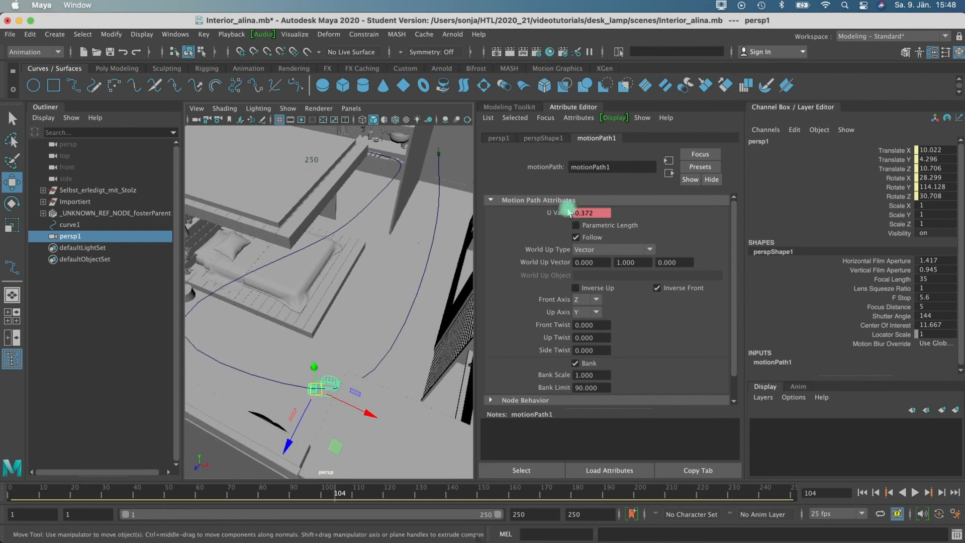
left_click_drag(379, 492, 200, 505)
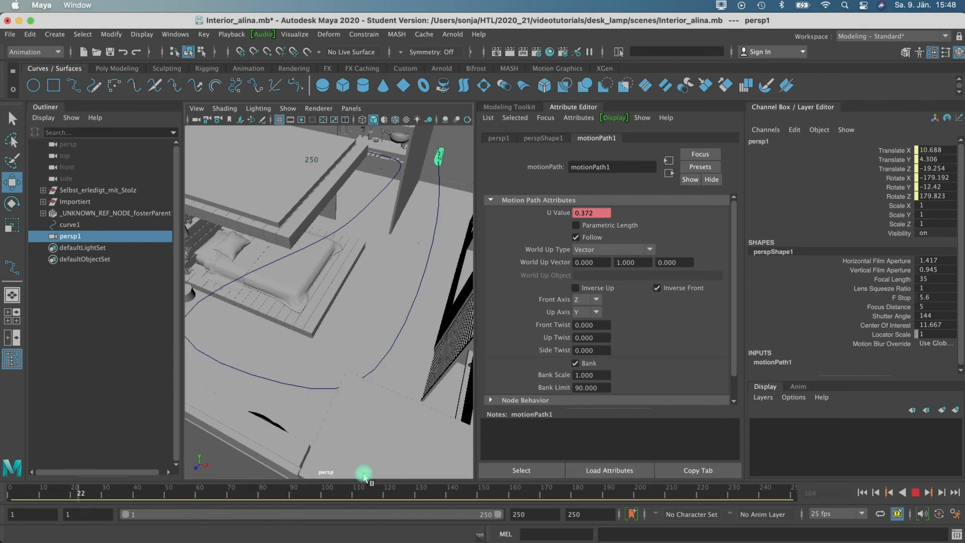
left_click(417, 490)
mouse_move(440, 498)
left_mouse_down()
mouse_move(420, 497)
mouse_move(435, 495)
left_mouse_up()
left_click(446, 493)
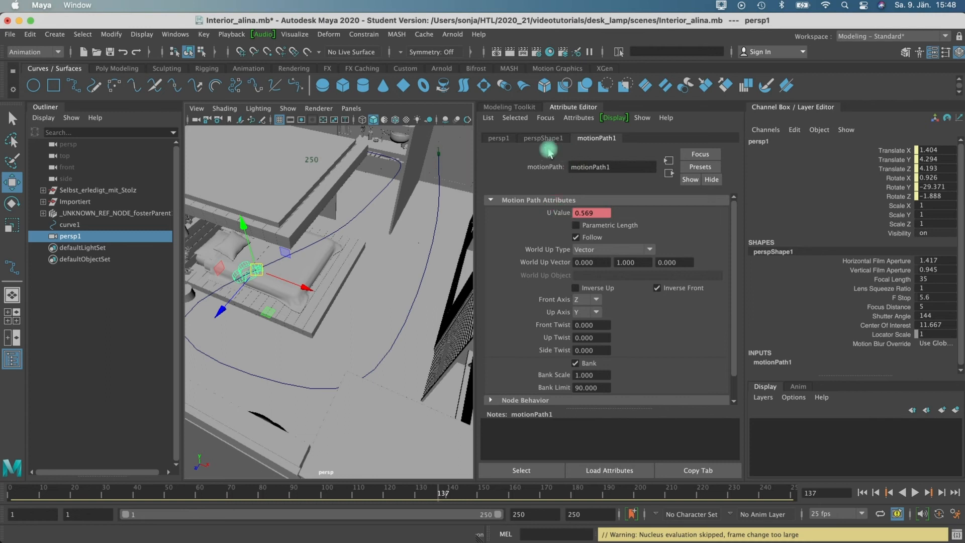
- Look through the camera's transform, shape and motion path attributes, and move the timeline to frame 130
left_click(495, 138)
left_click(549, 139)
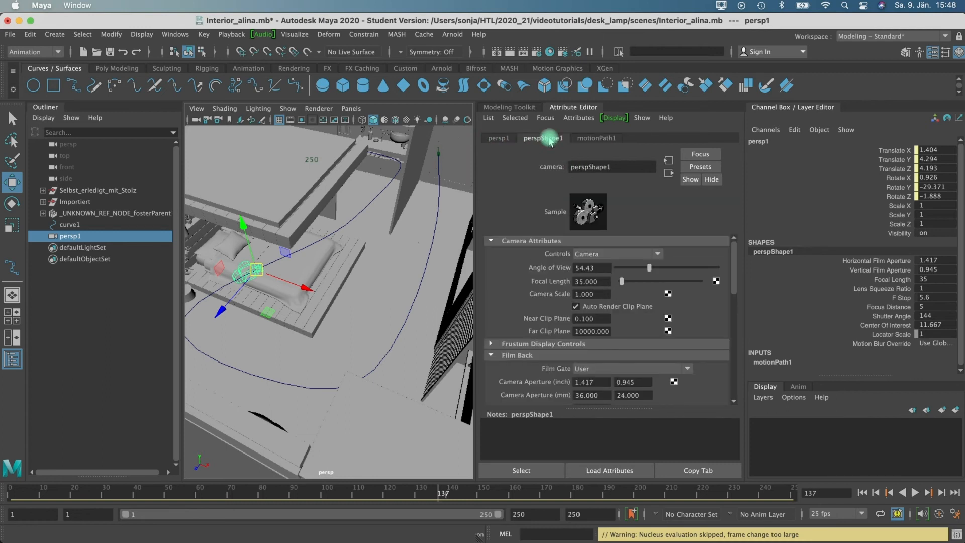
left_click(597, 138)
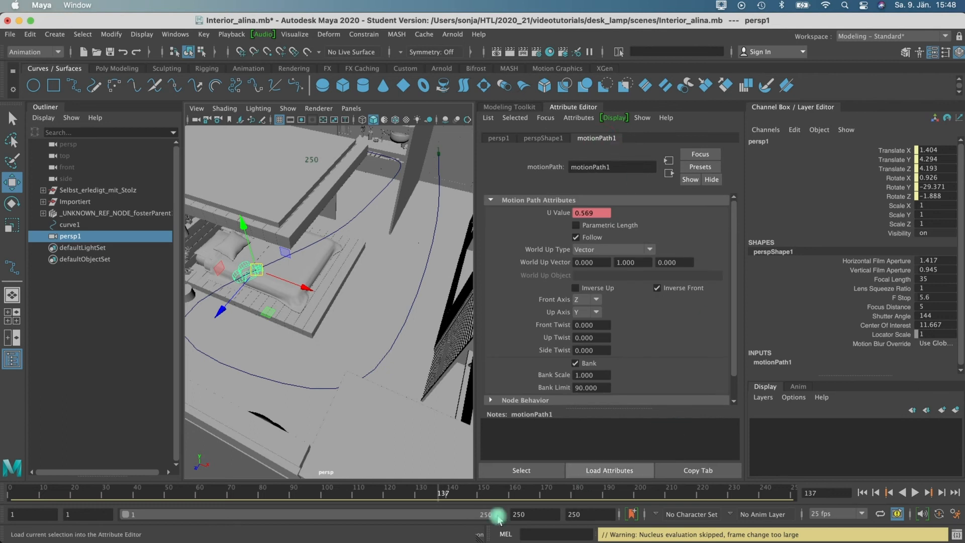
key("alt+v")
left_click_drag(470, 497, 417, 497)
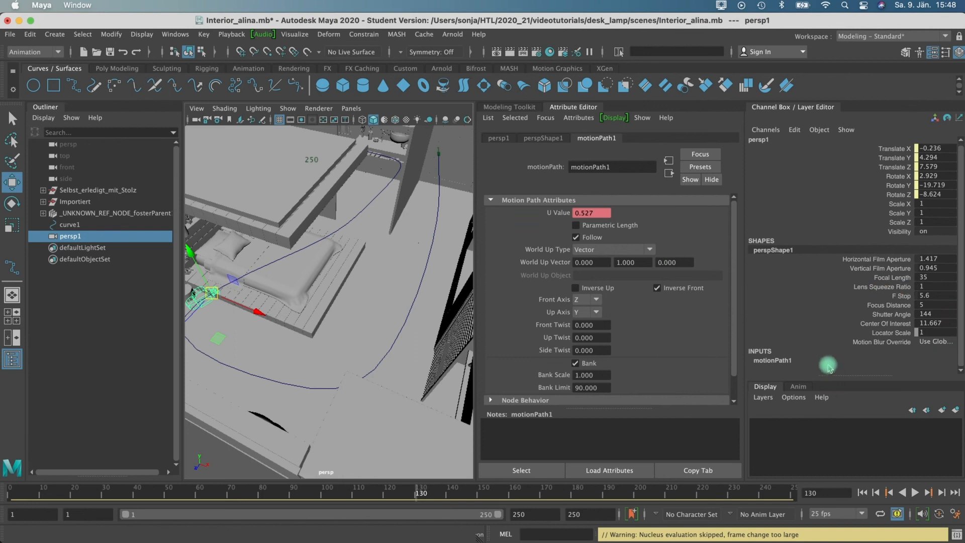
- Expand motionPath1 in the Channel Box and examine how its U Value changes up to frame 135
left_click(793, 361)
left_click(888, 336)
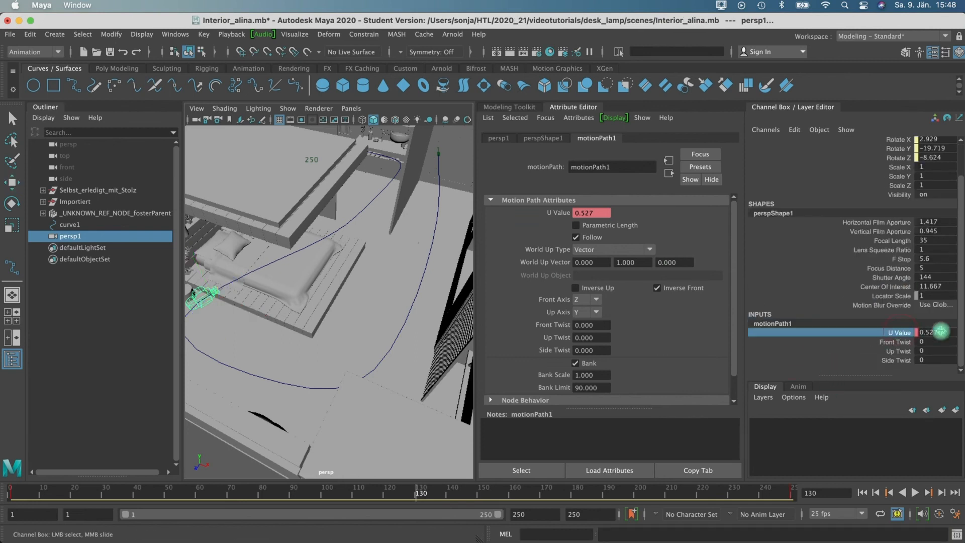
left_click_drag(417, 491, 435, 491)
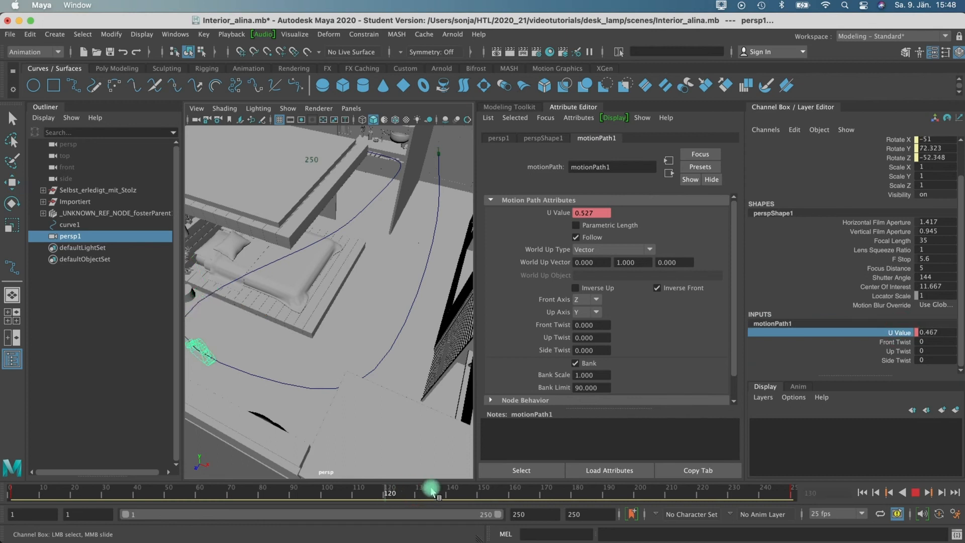
double_click(930, 333)
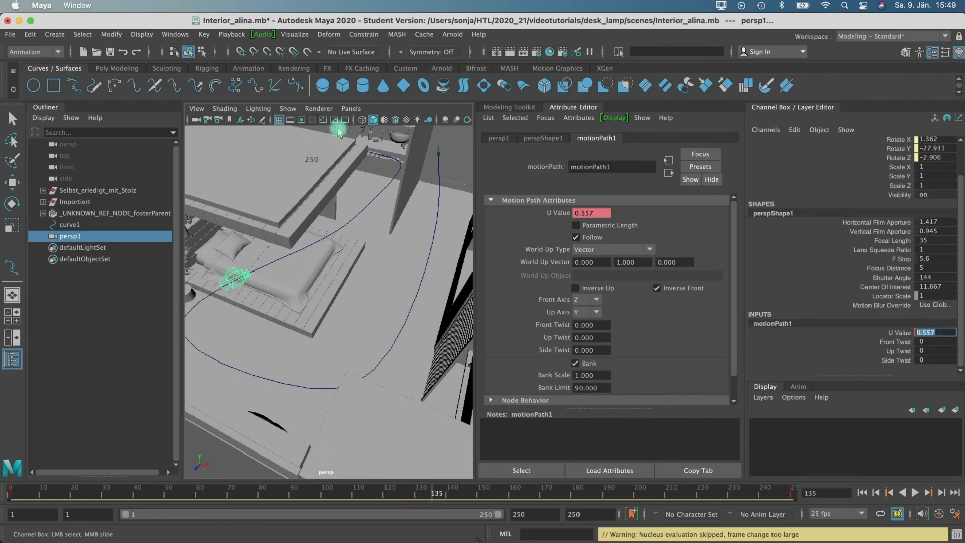
- Switch the viewport to look through the persp1 camera
left_click(351, 108)
mouse_move(366, 121)
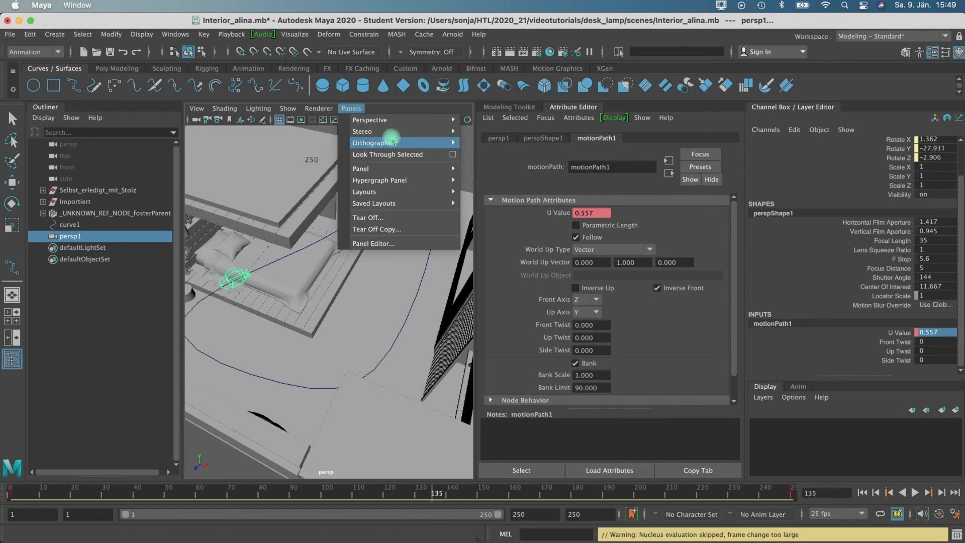
mouse_move(450, 121)
left_click(475, 130)
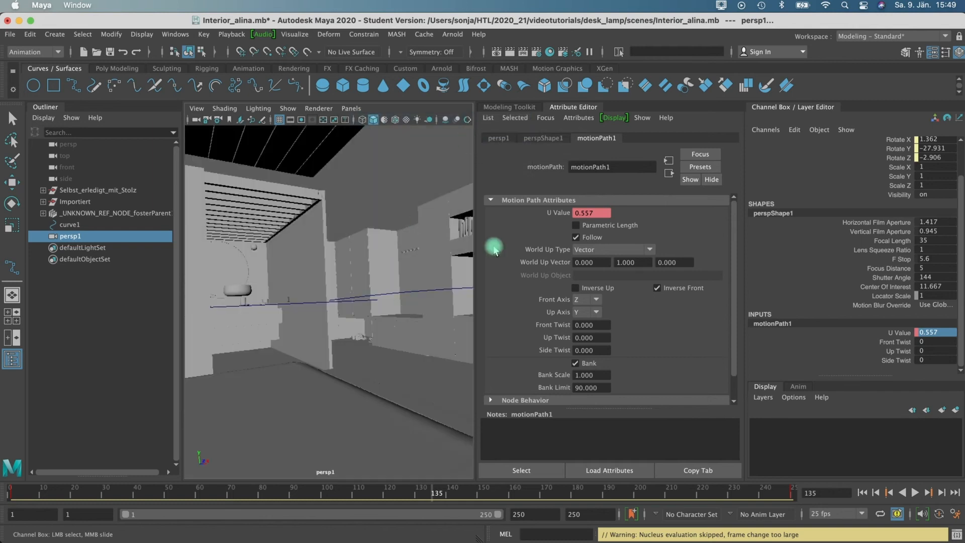
- Enlarge the viewport and scrub from the start of the animation to frame 131 to review the camera's view
left_click(583, 108)
left_click(809, 103)
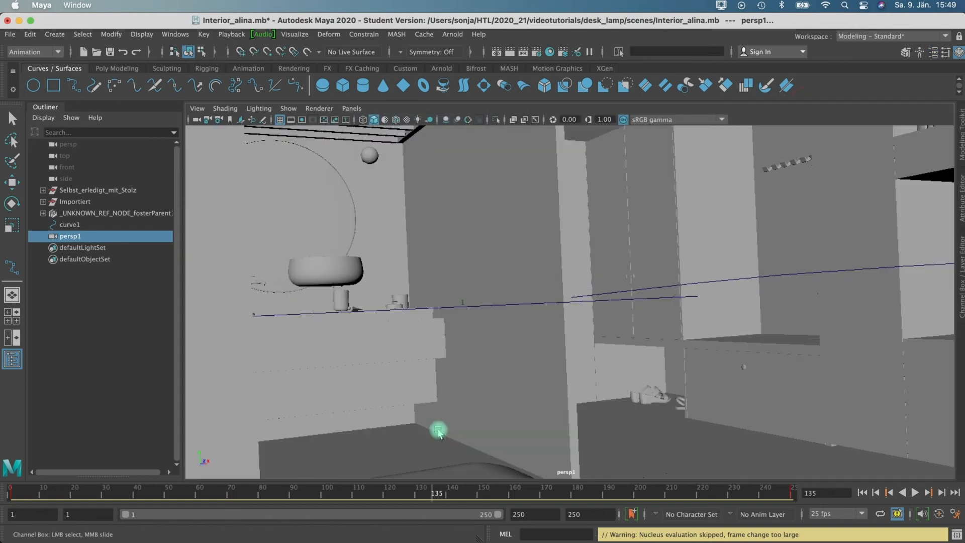
left_click(23, 496)
left_click_drag(22, 495, 424, 486)
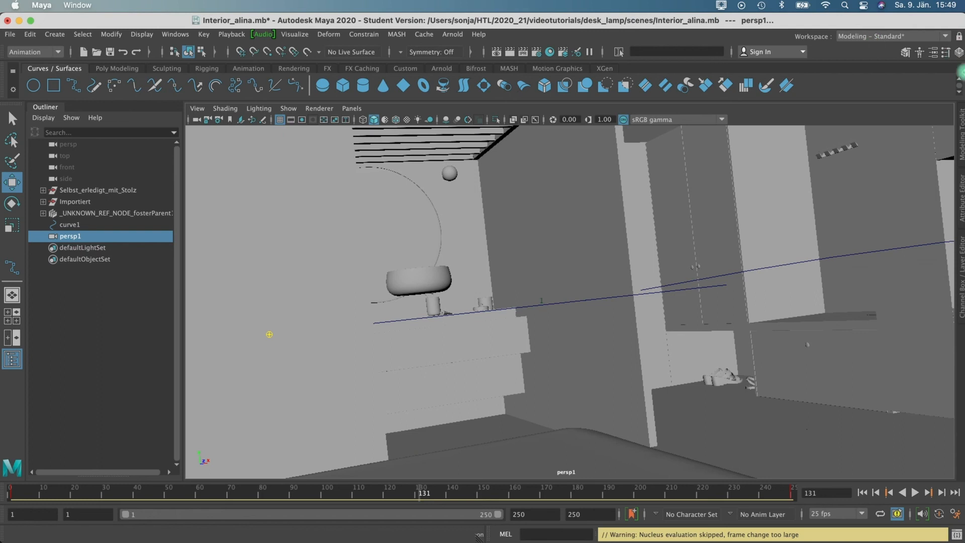
- Open the persp1 camera's shape attributes and widen its Angle of View to about 98.64
left_click(959, 53)
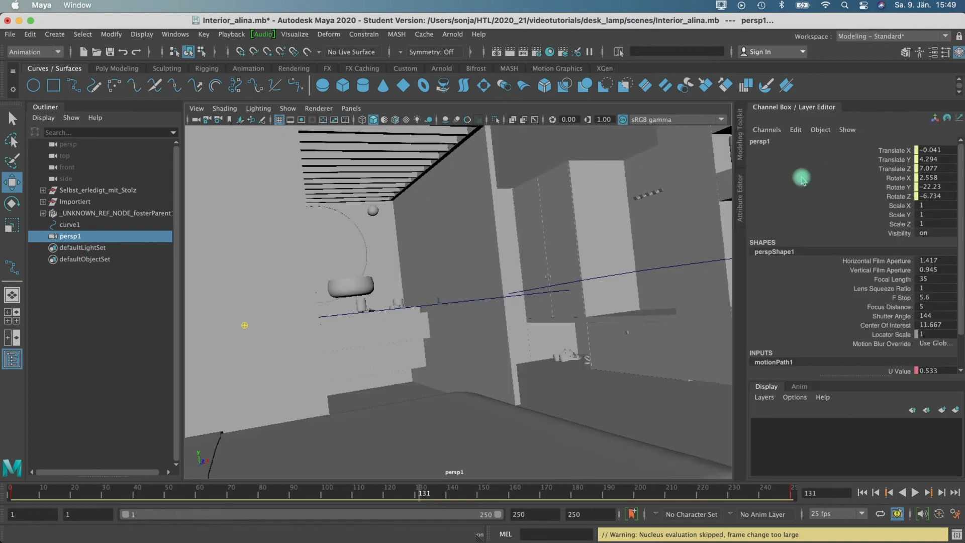
left_click(760, 142)
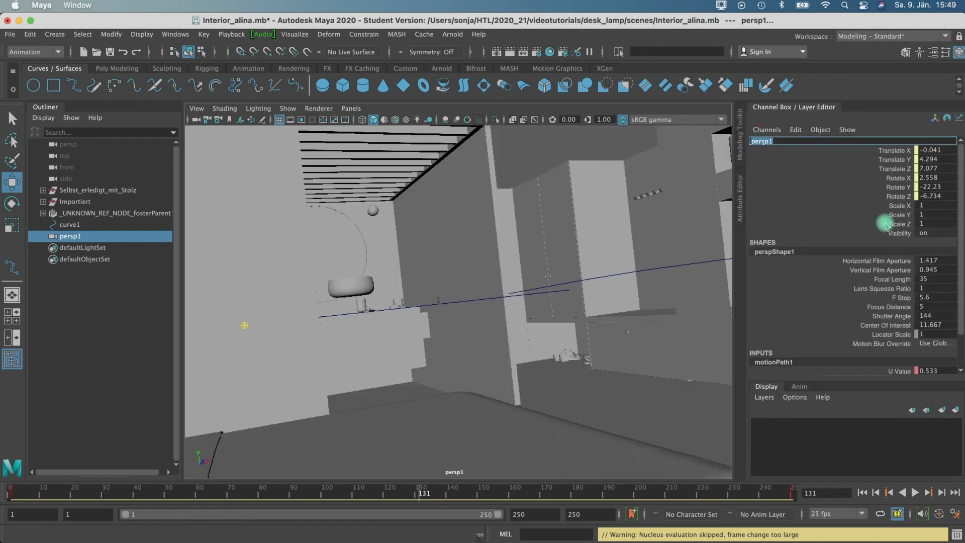
left_click(933, 54)
left_click(496, 138)
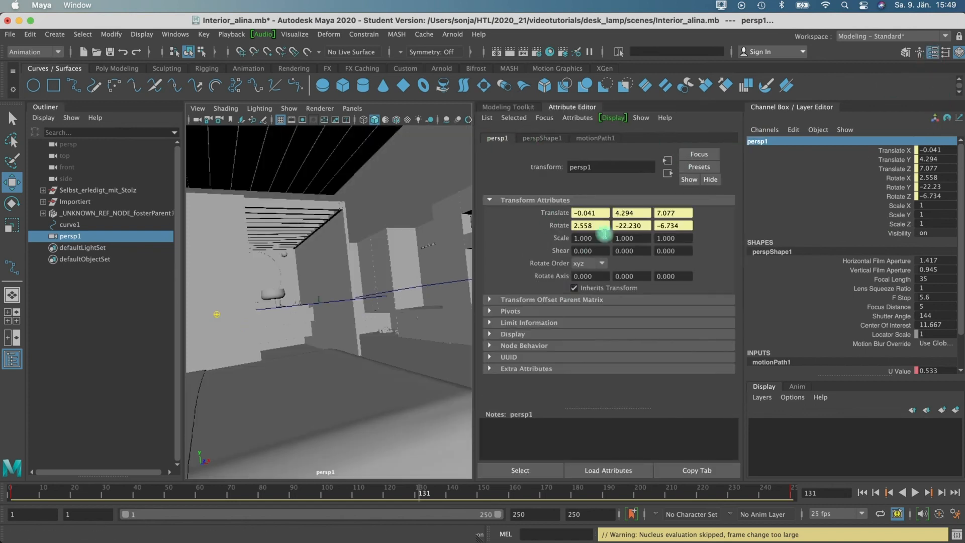
left_click(541, 138)
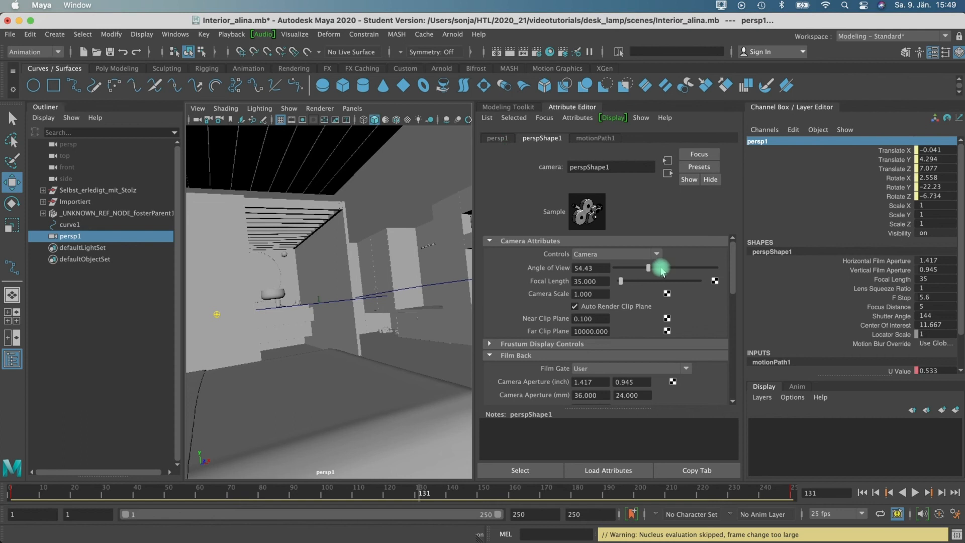
left_click_drag(657, 269, 672, 268)
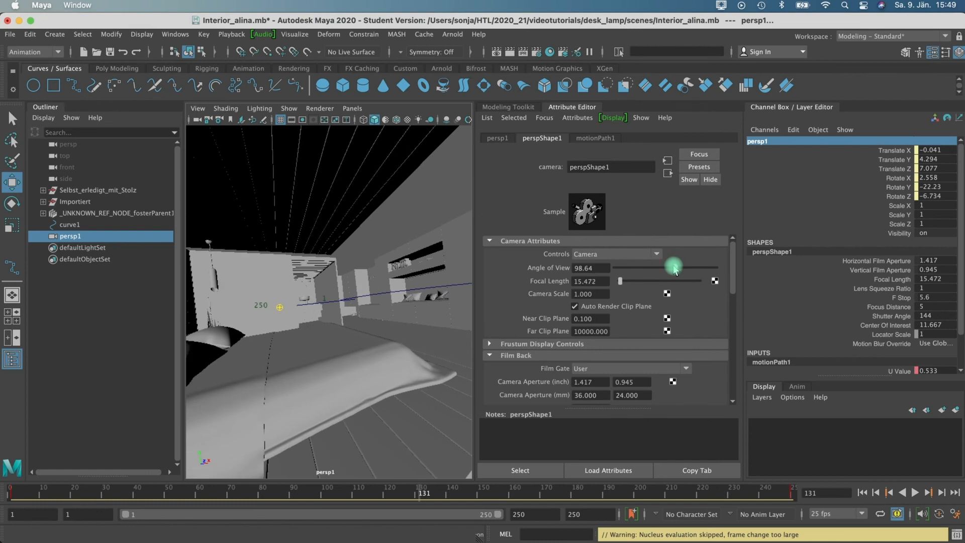
- Enlarge the viewport and scrub towards the end of the timeline to review the wide-angle camera move
left_click(565, 106)
mouse_move(445, 492)
left_mouse_down()
mouse_move(670, 483)
mouse_move(734, 497)
mouse_move(659, 497)
mouse_move(778, 492)
left_mouse_up()
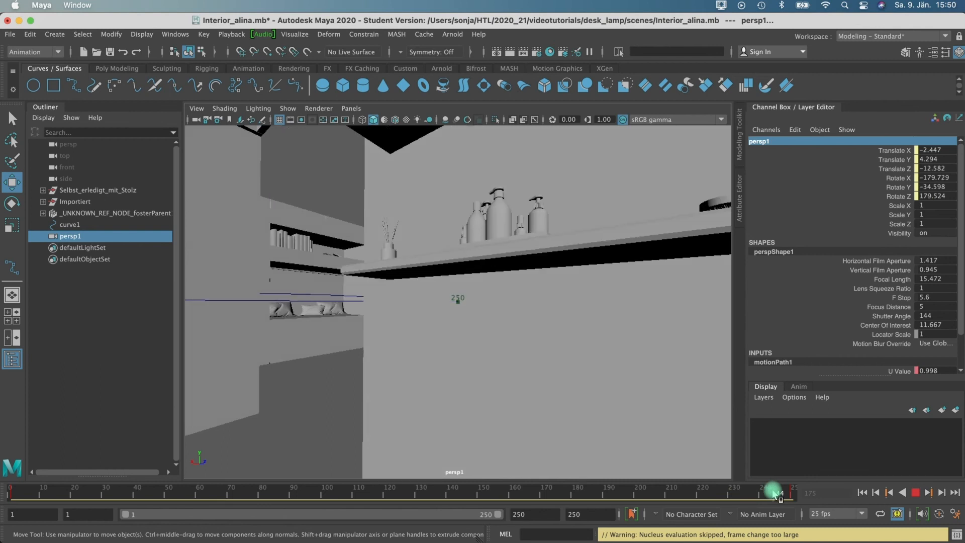
- Raise the curve1 motion path to a Translate Y of about 7.585 and check the camera's view at frames 156 and 56
left_click(297, 303)
mouse_move(558, 243)
left_mouse_down()
mouse_move(564, 232)
mouse_move(563, 261)
mouse_move(563, 250)
left_mouse_up()
left_click(504, 491)
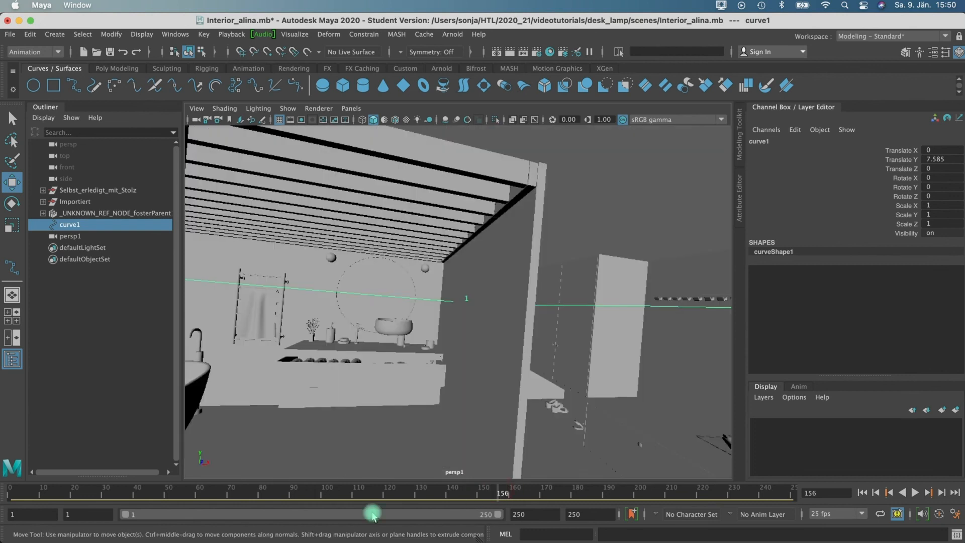
left_click_drag(233, 492, 187, 491)
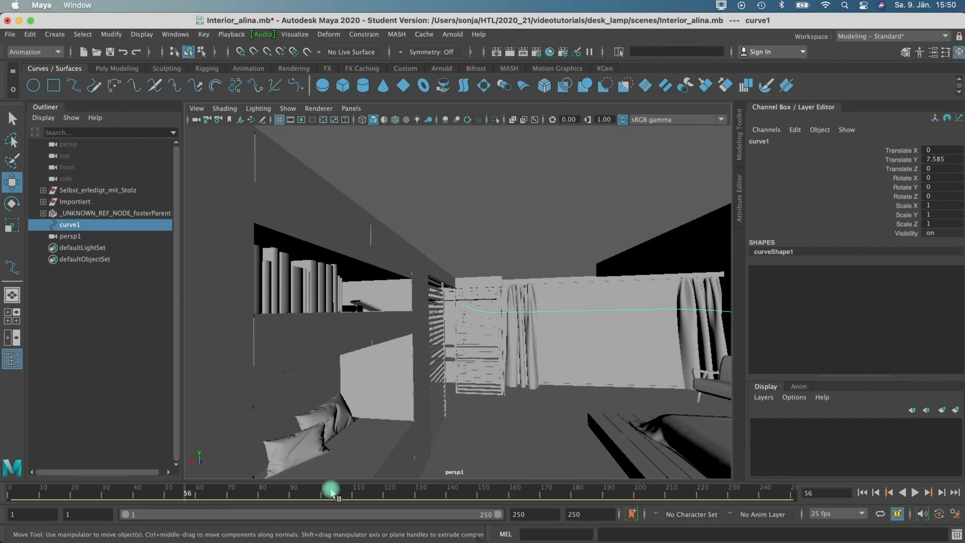
- Playblast the camera animation to a movie file named cameraanimation_motionpath
right_click(480, 495)
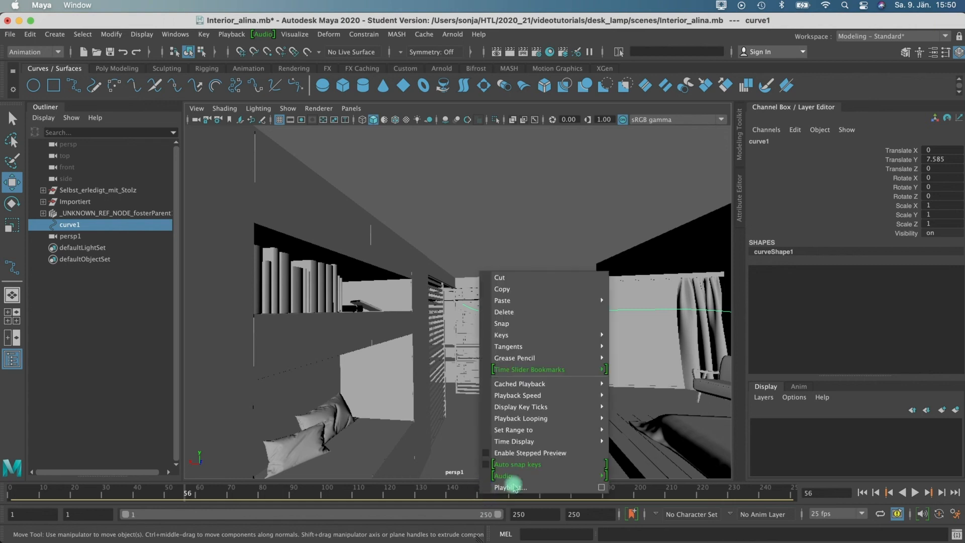
left_click(600, 483)
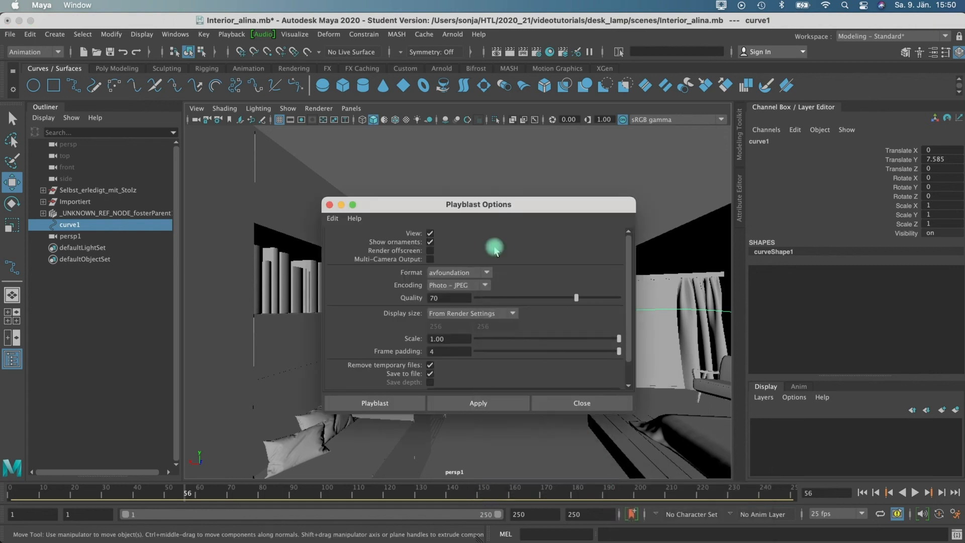
left_click_drag(457, 203, 446, 200)
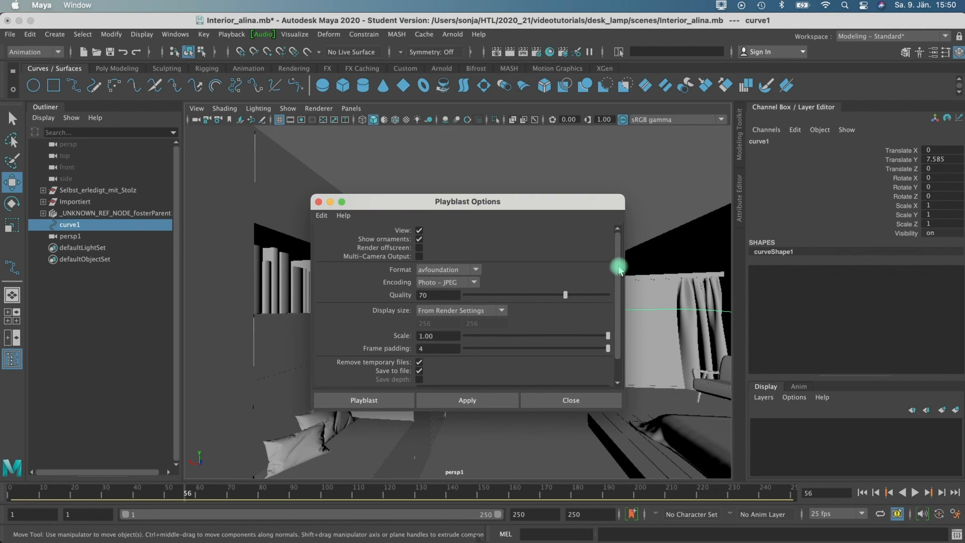
left_click_drag(618, 270, 613, 287)
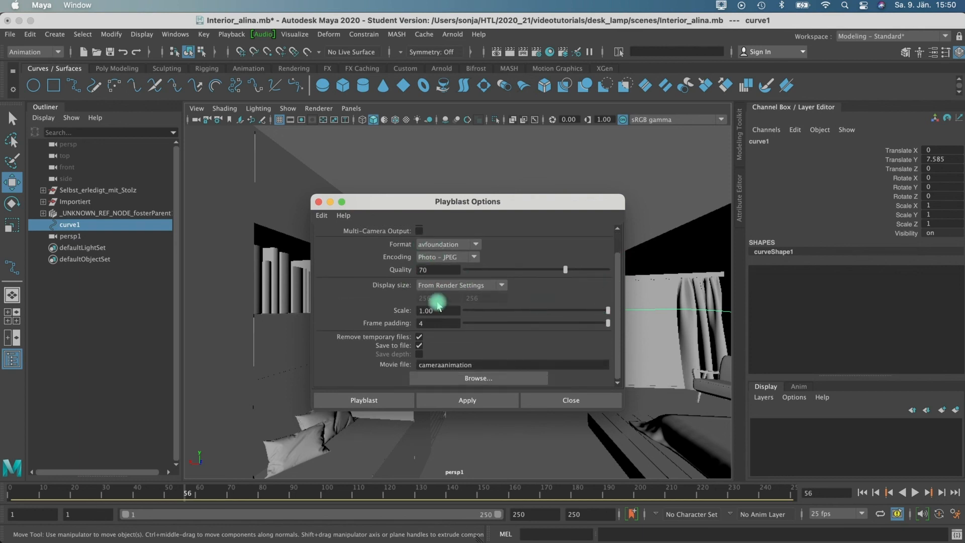
left_click(479, 363)
type("2")
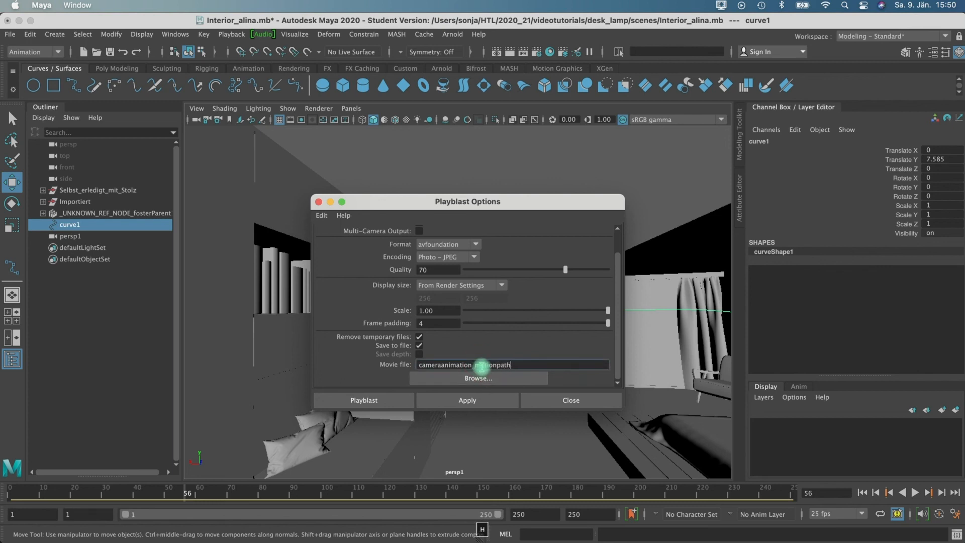
left_click(351, 400)
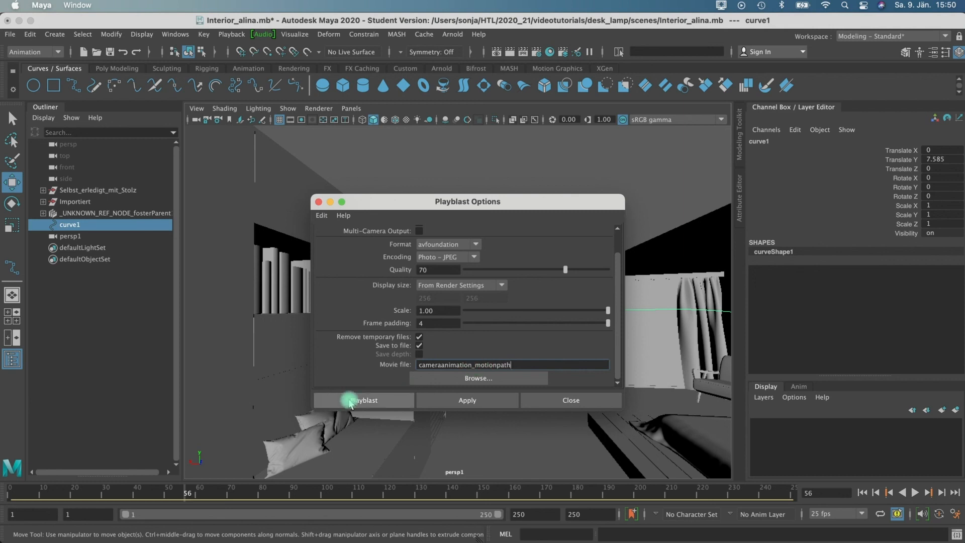
- Play the cameraanimation_motionpath.mov playblast from its start, pausing at several points to examine the camera's tilt and framing along the path
left_click(322, 331)
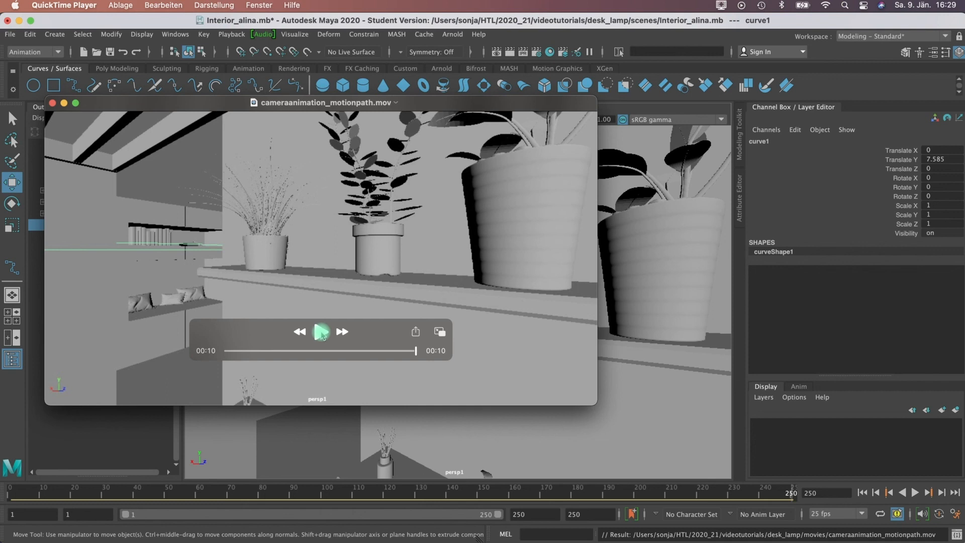
left_click_drag(225, 354, 193, 348)
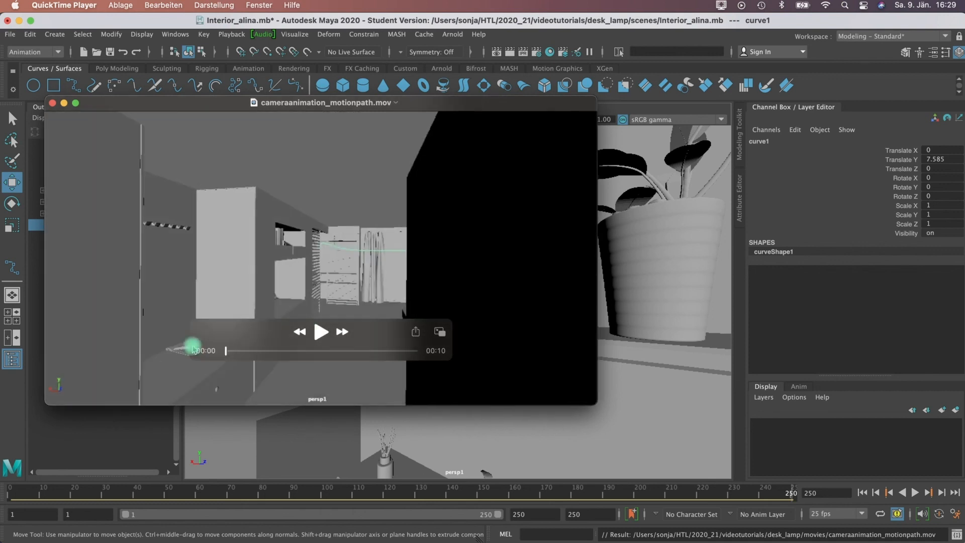
left_click(316, 342)
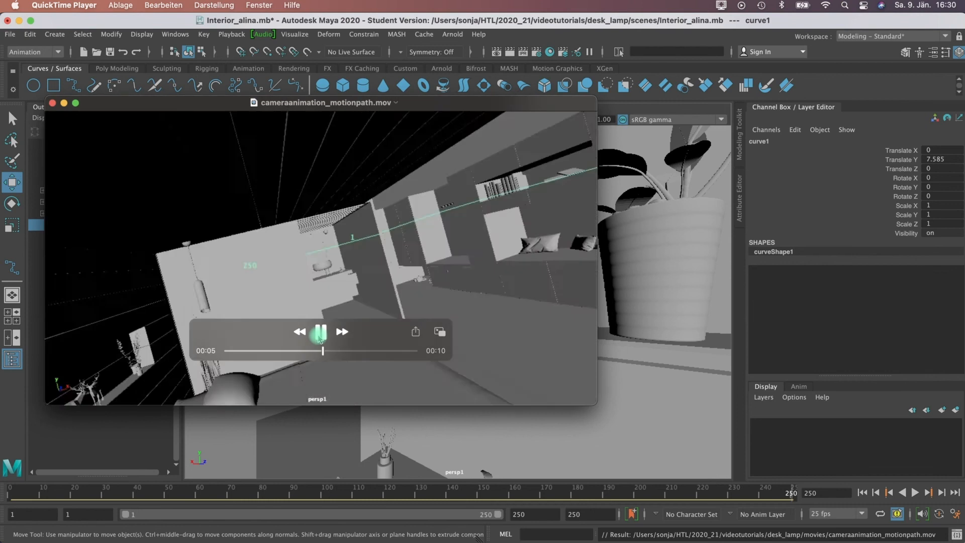
left_click(318, 335)
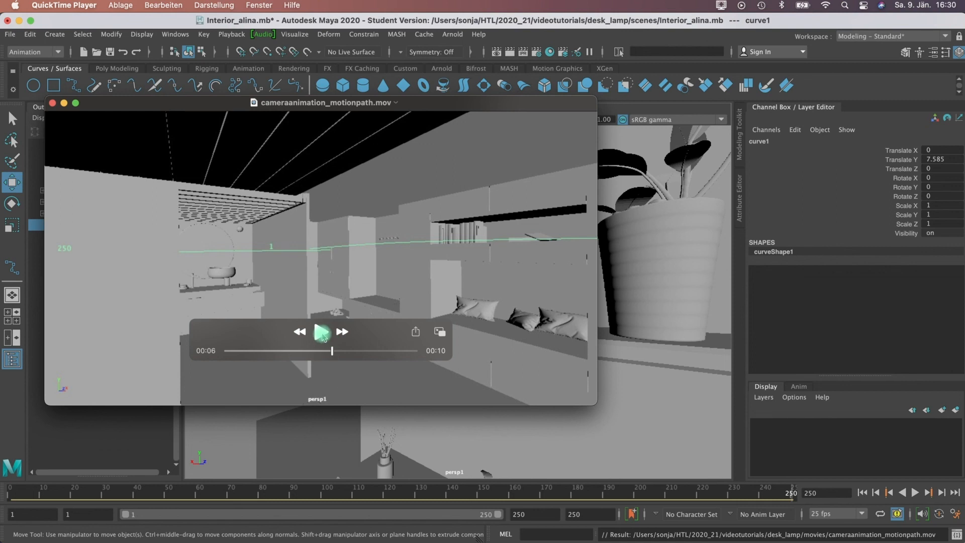
left_click(322, 332)
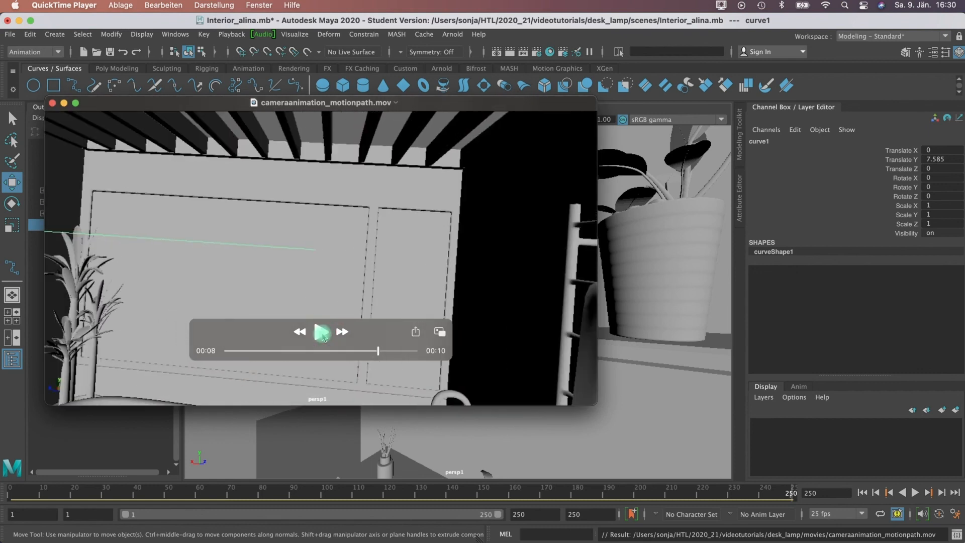
left_click(322, 333)
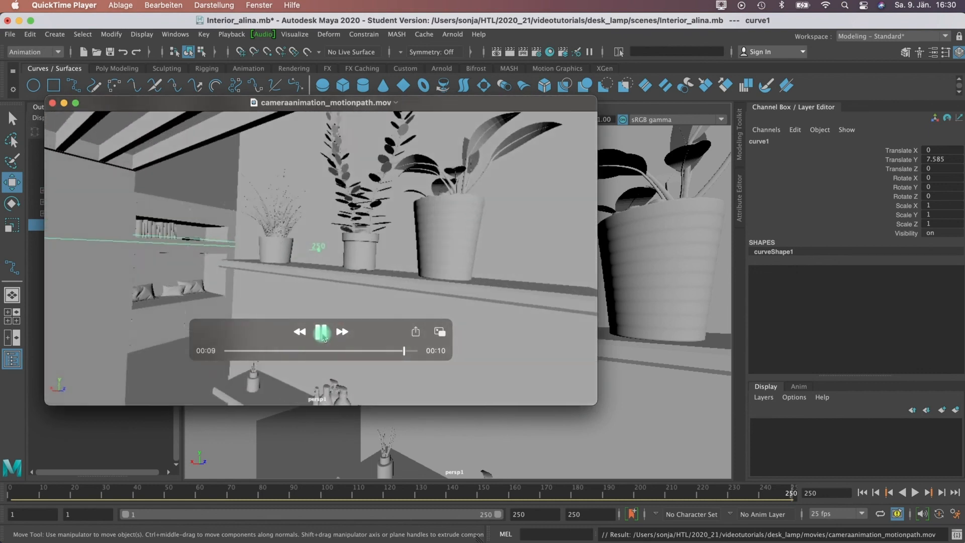
left_click(322, 334)
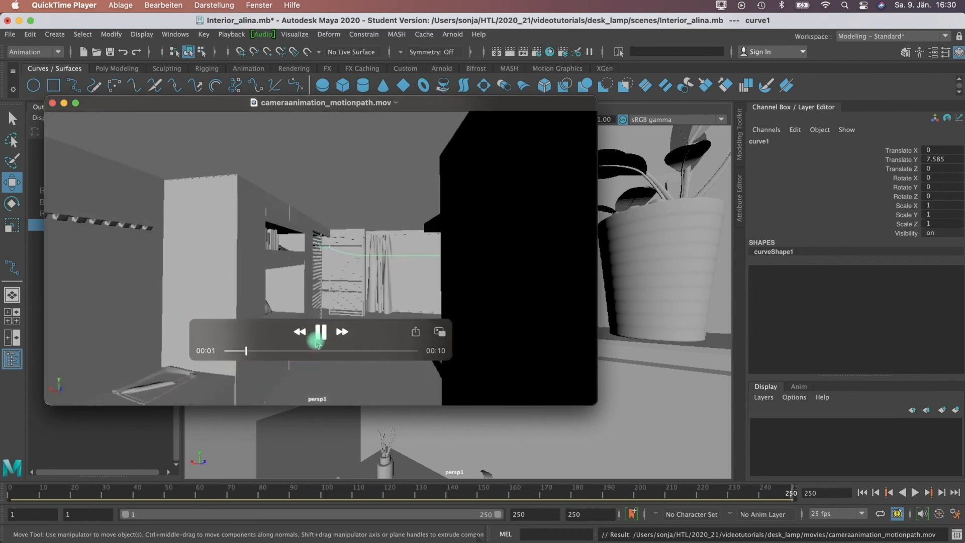
left_click(317, 343)
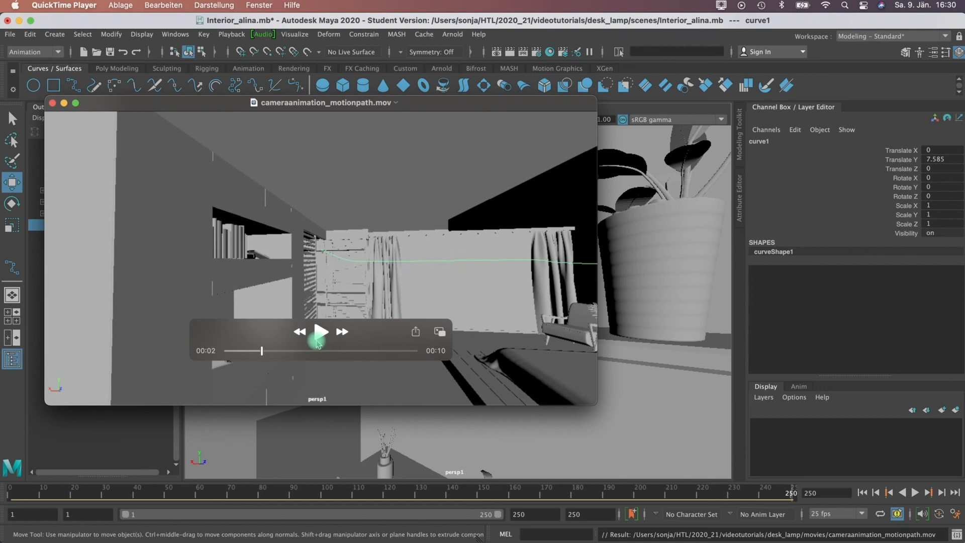
- Switch back to Maya and scrub the timeline back to about frame 13 to review the camera move
left_click_drag(453, 491, 49, 476)
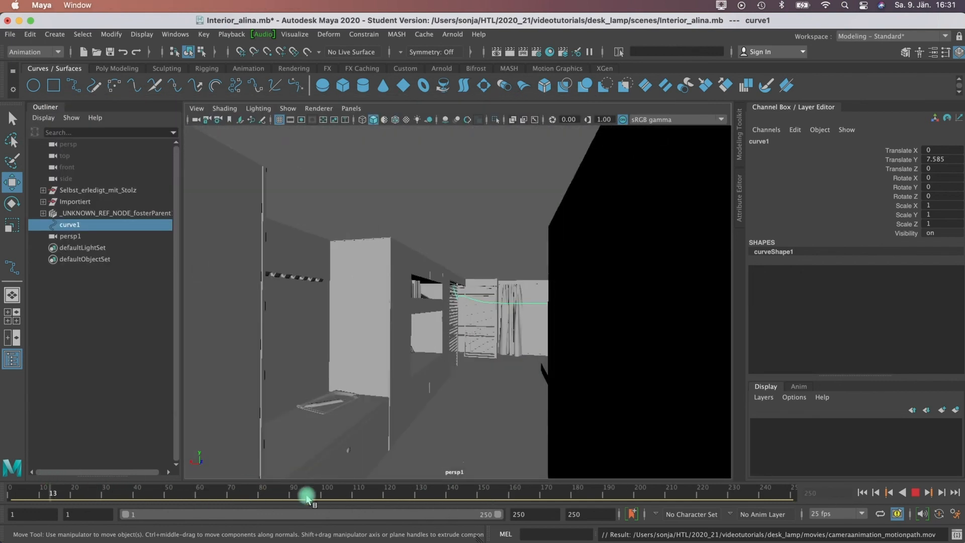